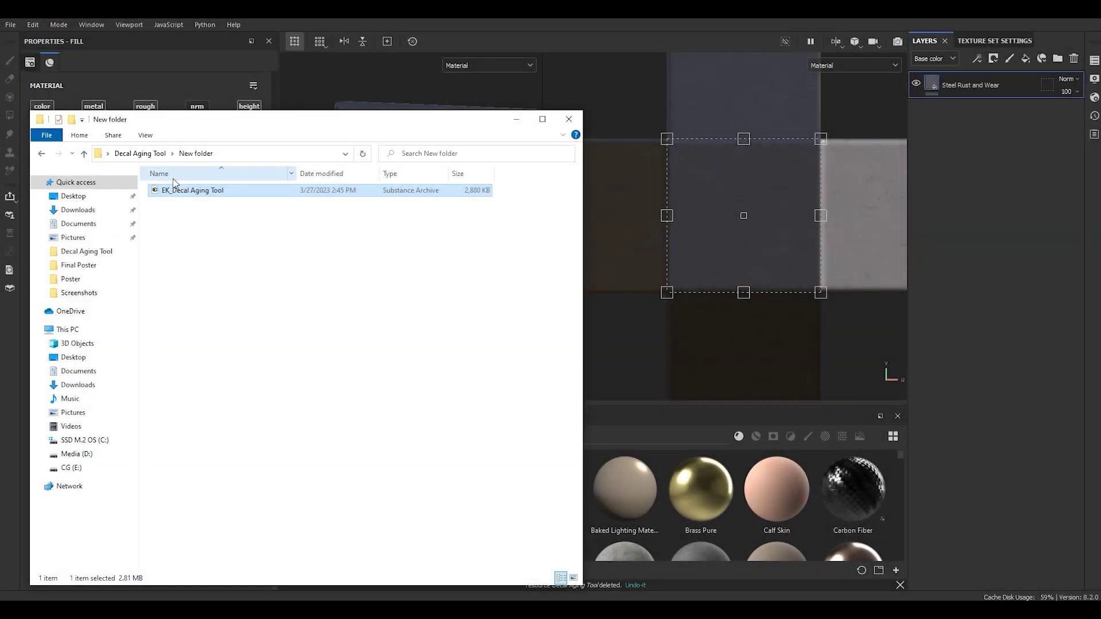
- Import the EK_Decal Aging Tool Substance archive as a basematerial resource
{"action": "left_click_drag", "start_coordinate": [189, 192], "coordinate": [676, 487]}
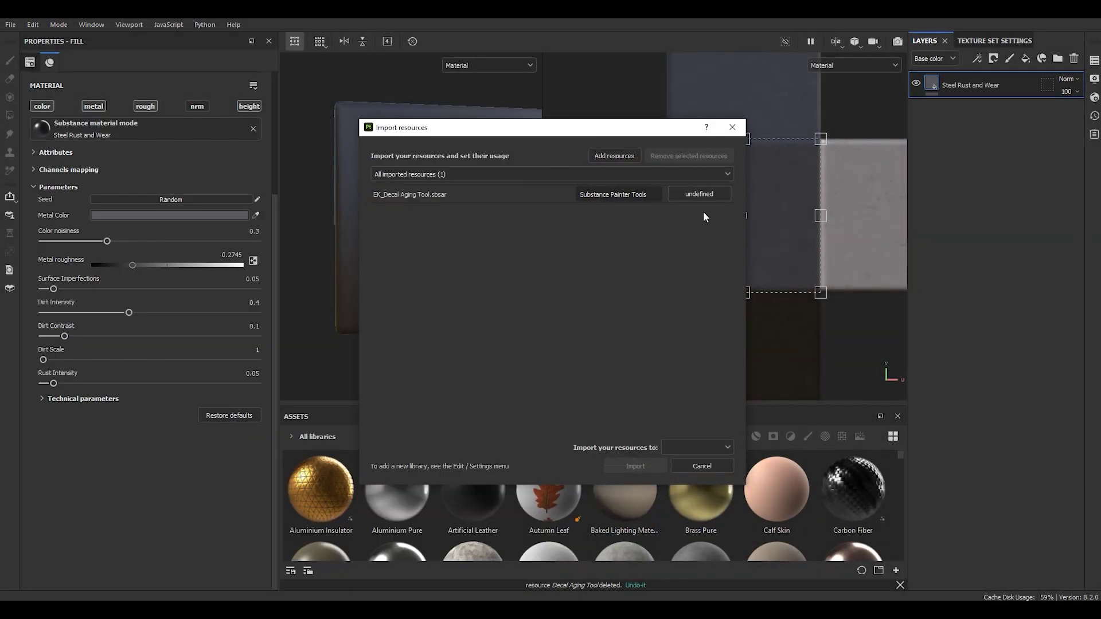
{"action": "left_click", "coordinate": [700, 194]}
{"action": "left_click", "coordinate": [710, 210]}
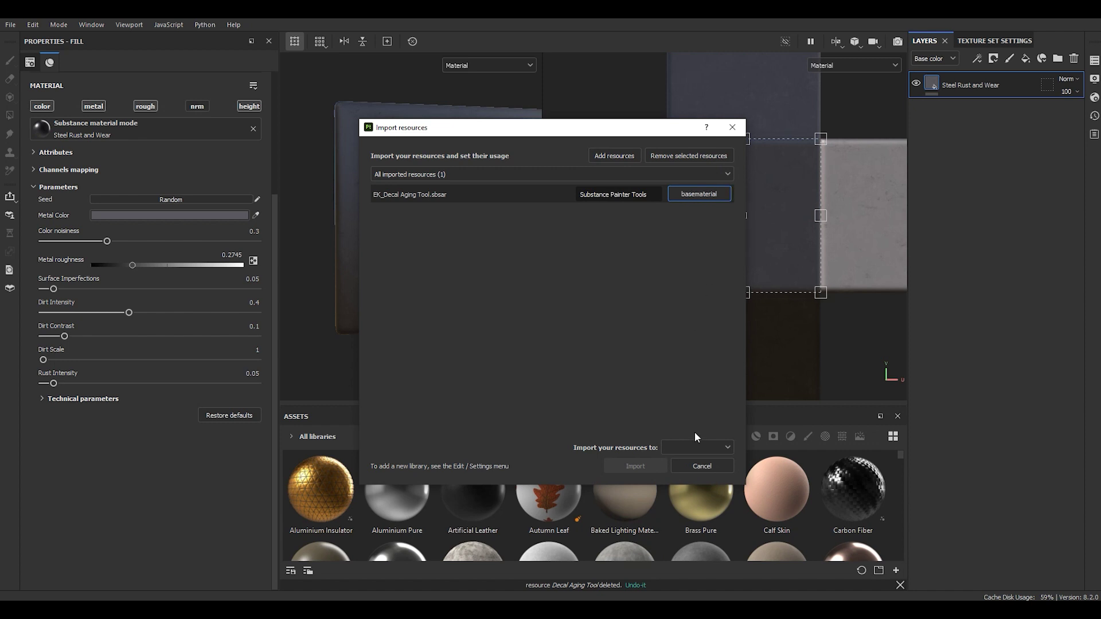
{"action": "left_click", "coordinate": [697, 448]}
{"action": "left_click", "coordinate": [699, 464]}
{"action": "left_click", "coordinate": [656, 464]}
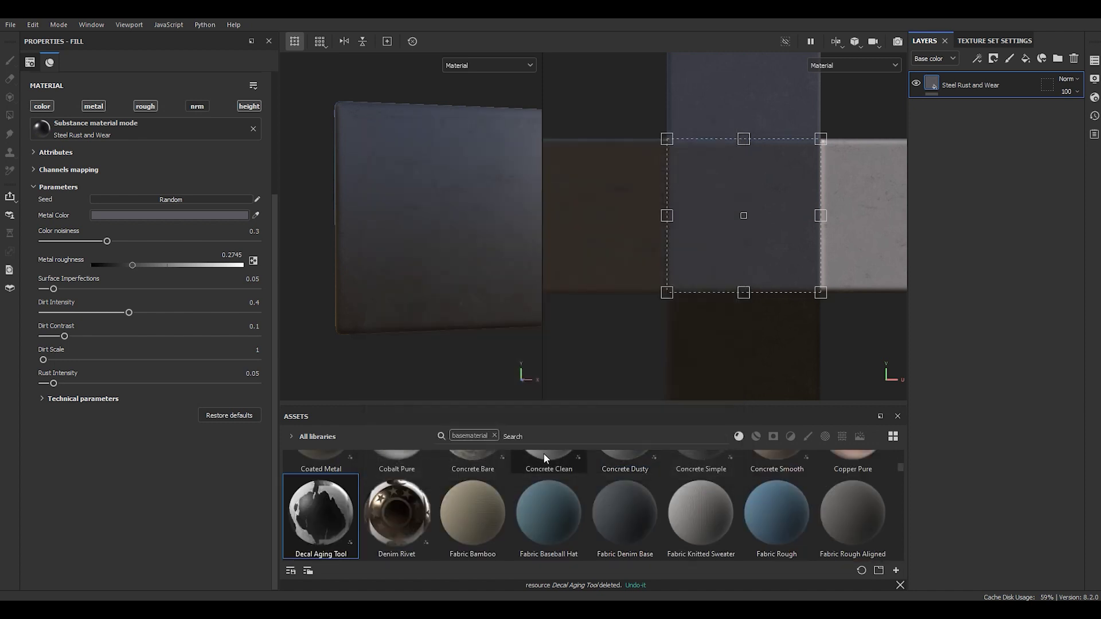
- Add the Decal Aging Tool material to the object as a new layer above Steel Rust and Wear
{"action": "left_click_drag", "start_coordinate": [323, 512], "coordinate": [658, 204]}
{"action": "scroll", "coordinate": [556, 218], "scroll_direction": "down", "scroll_amount": 2}
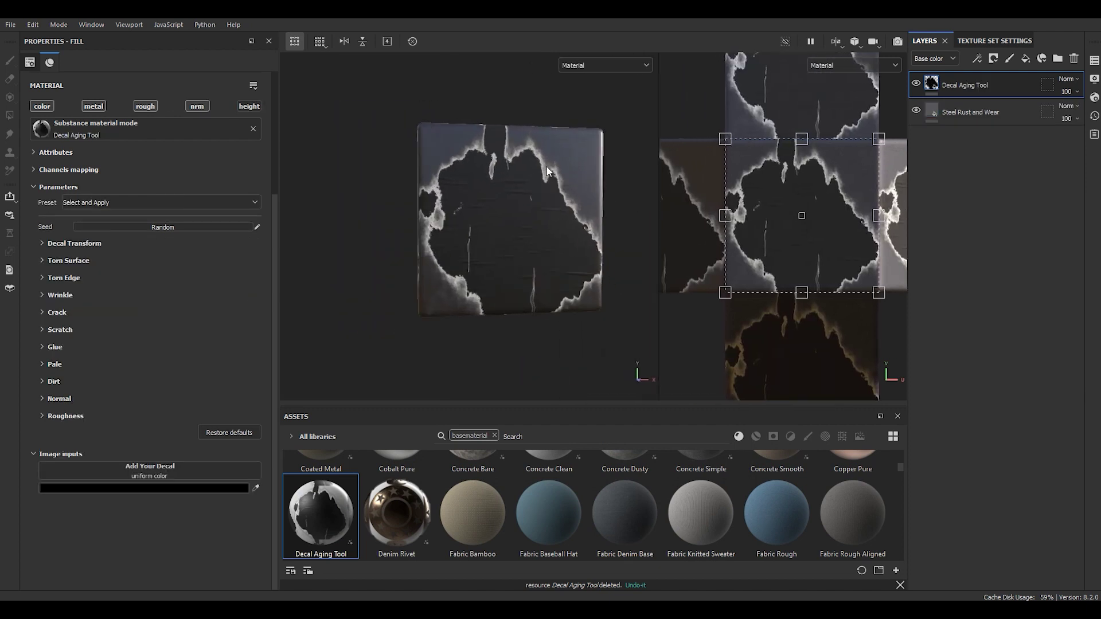
{"action": "scroll", "coordinate": [547, 169], "scroll_direction": "up", "scroll_amount": 3}
{"action": "left_click_drag", "start_coordinate": [540, 187], "coordinate": [532, 199], "text": "alt"}
{"action": "scroll", "coordinate": [514, 167], "scroll_direction": "up", "scroll_amount": 2}
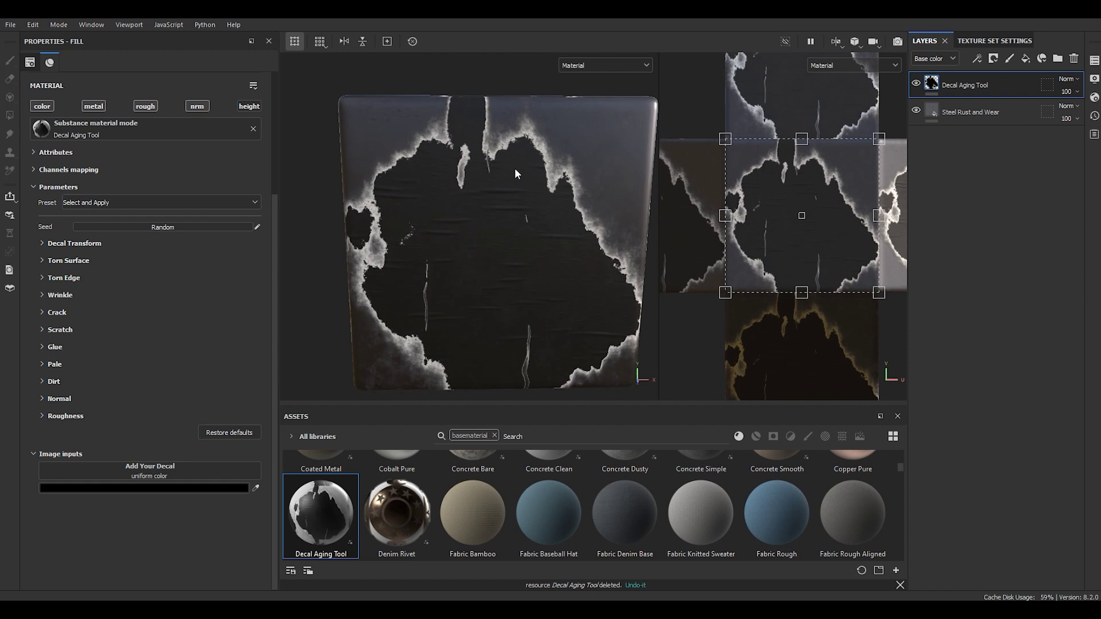
- Load the gasoline decal image 370 into the Add Your Decal input and inspect its torn edges
{"action": "left_click", "coordinate": [206, 470]}
{"action": "left_click", "coordinate": [224, 344]}
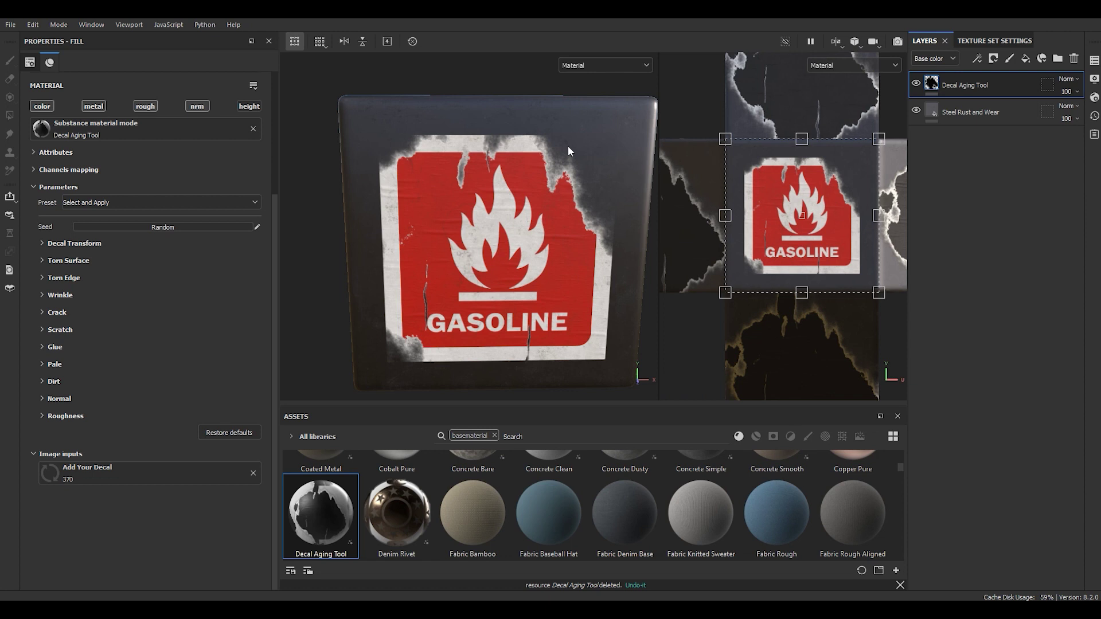
{"action": "scroll", "coordinate": [568, 145], "scroll_direction": "up", "scroll_amount": 6}
{"action": "scroll", "coordinate": [603, 149], "scroll_direction": "down", "scroll_amount": 2}
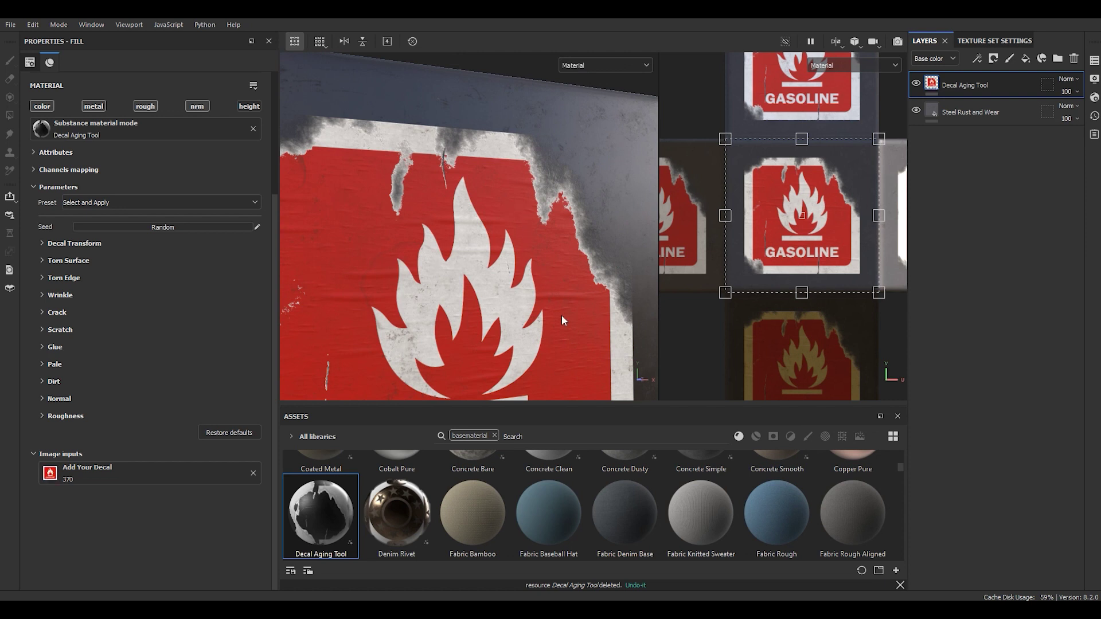
- Add the Fabric Rough material between the decal and steel layers and inspect the decal surface over it
{"action": "left_click_drag", "start_coordinate": [768, 521], "coordinate": [932, 104]}
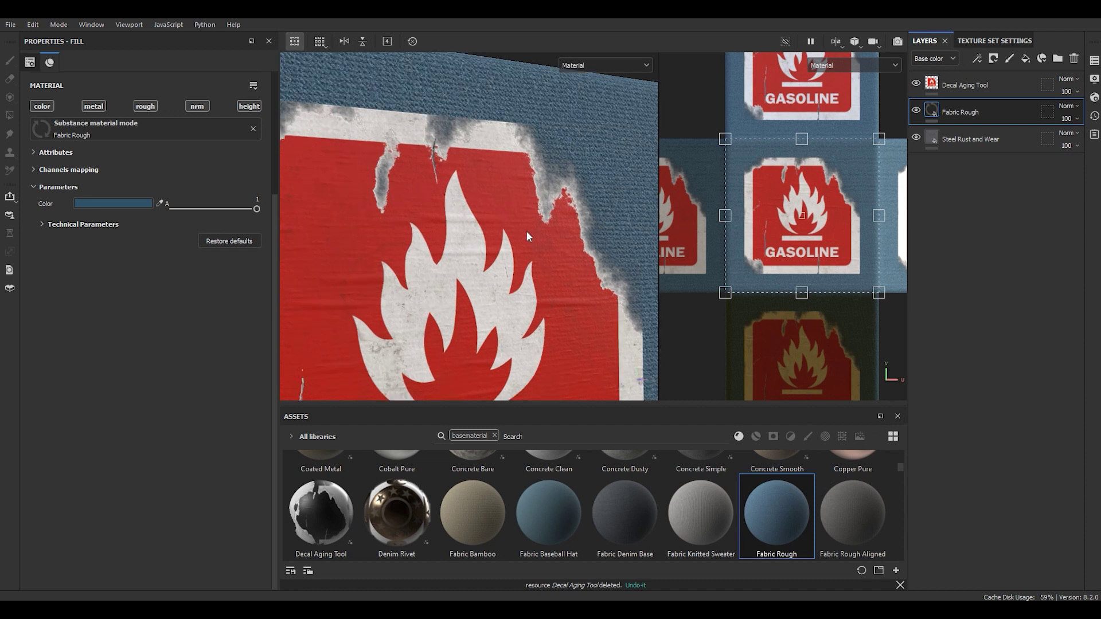
{"action": "scroll", "coordinate": [541, 219], "scroll_direction": "up", "scroll_amount": 2}
{"action": "left_click_drag", "start_coordinate": [541, 220], "coordinate": [563, 231], "text": "alt"}
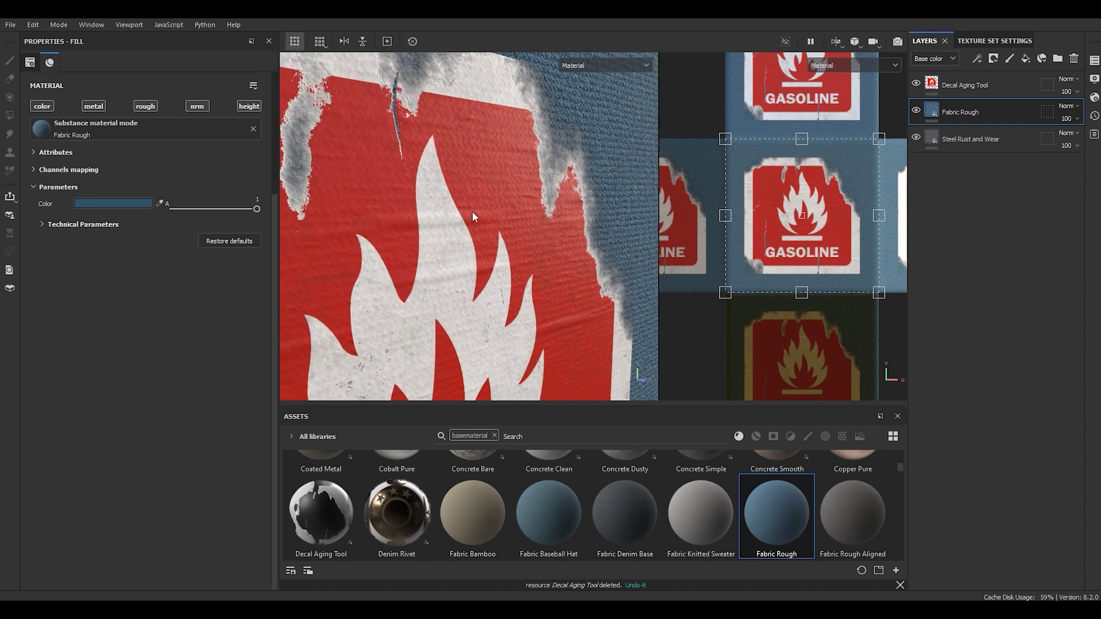
{"action": "scroll", "coordinate": [239, 149], "scroll_direction": "up", "scroll_amount": 3}
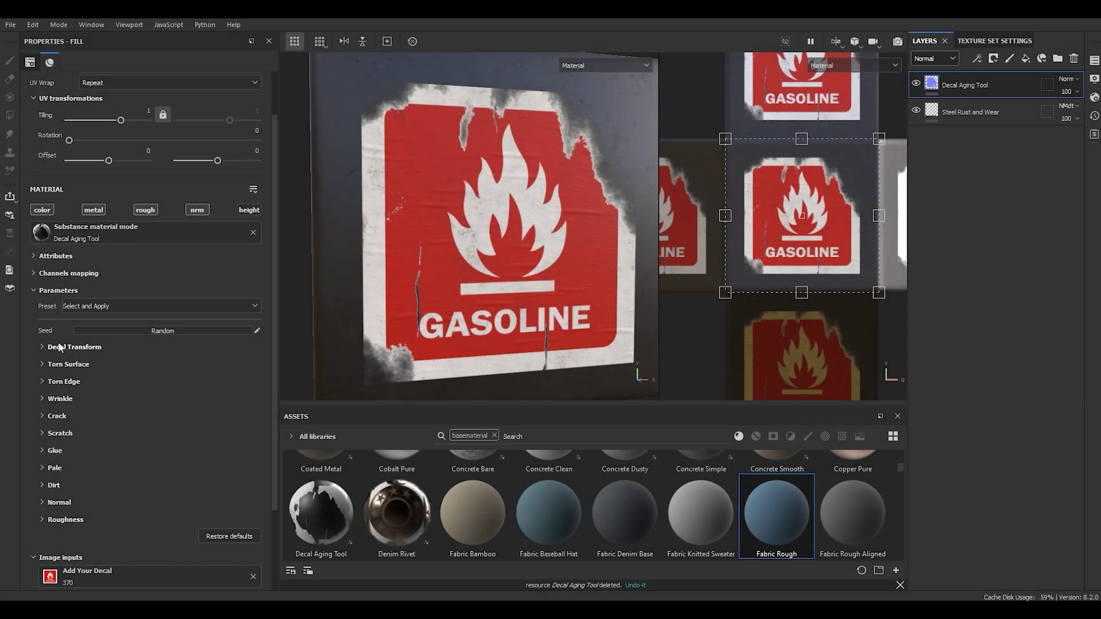
- Set the Decal Transform scale to 0.74, Offset X to 0.07, Offset Y to -0.08 and rotation to 30
{"action": "left_click", "coordinate": [112, 347]}
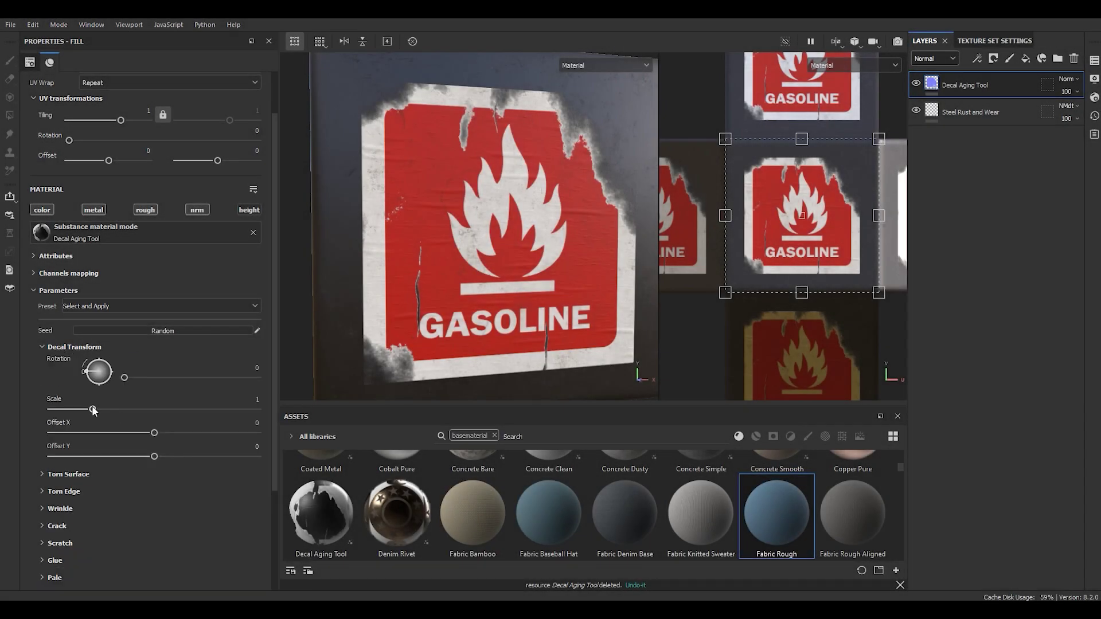
{"action": "left_click_drag", "start_coordinate": [87, 410], "coordinate": [80, 410]}
{"action": "left_click_drag", "start_coordinate": [153, 432], "coordinate": [139, 458]}
{"action": "left_click_drag", "start_coordinate": [124, 378], "coordinate": [137, 378]}
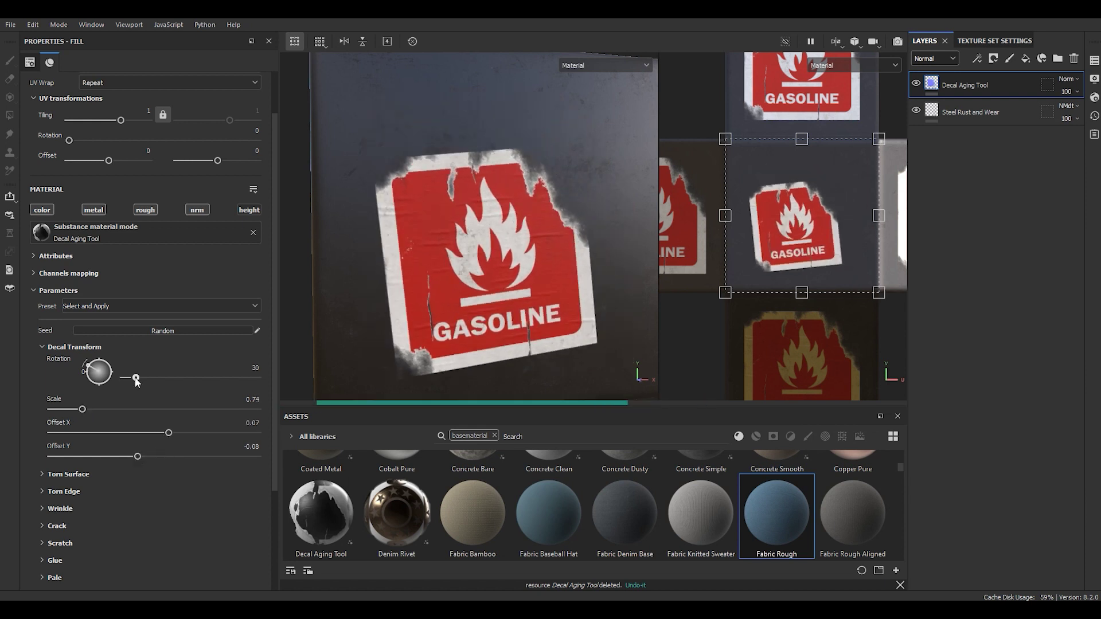
- Undo the decal's rotation, offset and scale changes
{"action": "key", "text": "ctrl+z"}
{"action": "key", "text": "ctrl+z"}
{"action": "key", "text": "ctrl+z"}
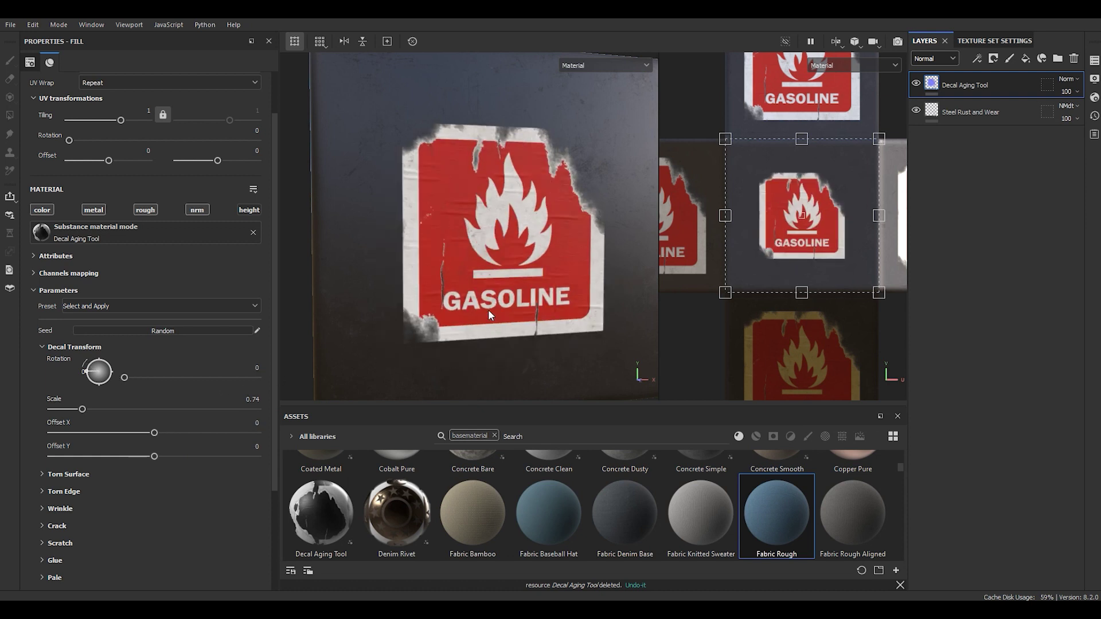
{"action": "key", "text": "ctrl+z"}
- Shrink the decal layer's UV projection to less than half the tile and set UV Wrap to None
{"action": "left_click_drag", "start_coordinate": [881, 291], "coordinate": [833, 246]}
{"action": "scroll", "coordinate": [77, 196], "scroll_direction": "up", "scroll_amount": 2}
{"action": "left_click", "coordinate": [96, 139]}
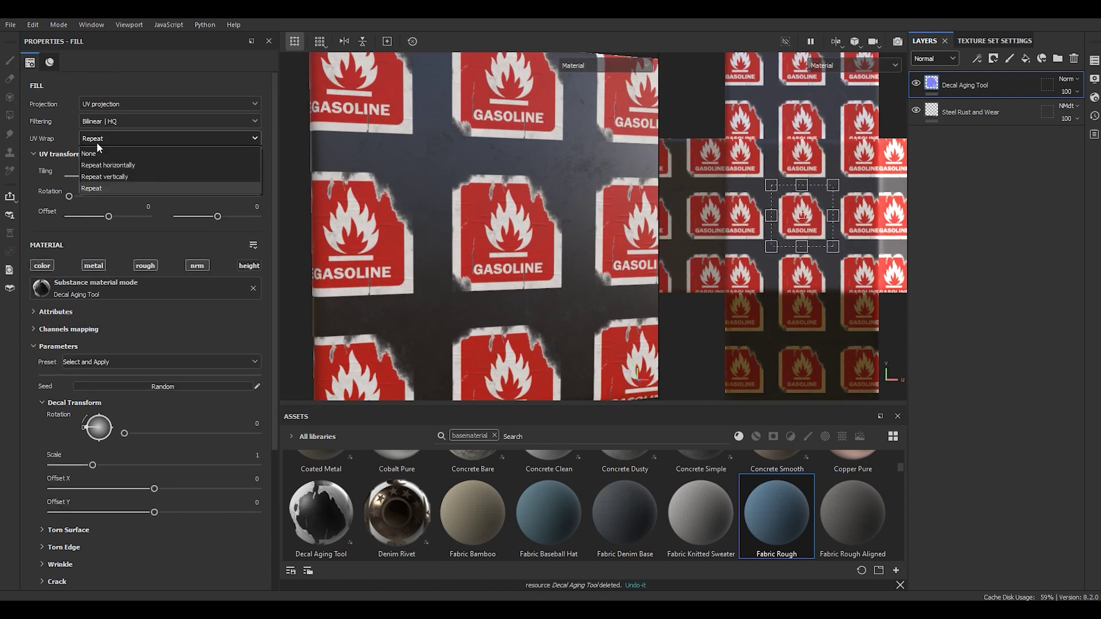
{"action": "left_click", "coordinate": [96, 151]}
- Try rotating the decal's UV projection to about 335 degrees and moving it, and undo both changes
{"action": "left_click_drag", "start_coordinate": [843, 257], "coordinate": [802, 270]}
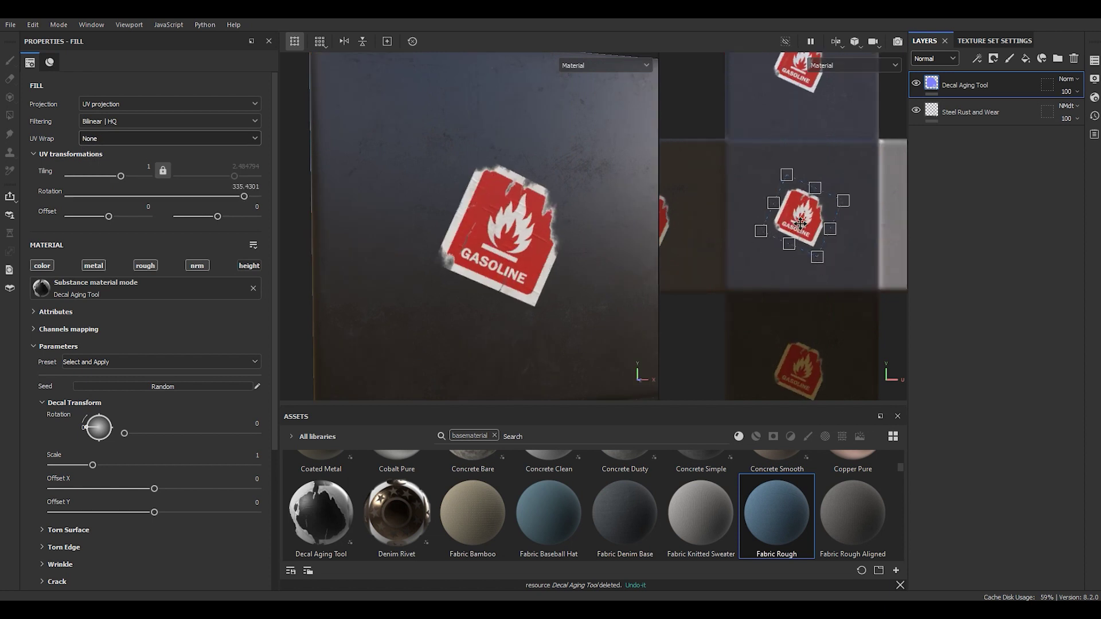
{"action": "left_click_drag", "start_coordinate": [778, 221], "coordinate": [806, 234]}
{"action": "key", "text": "ctrl+z"}
{"action": "key", "text": "ctrl+z"}
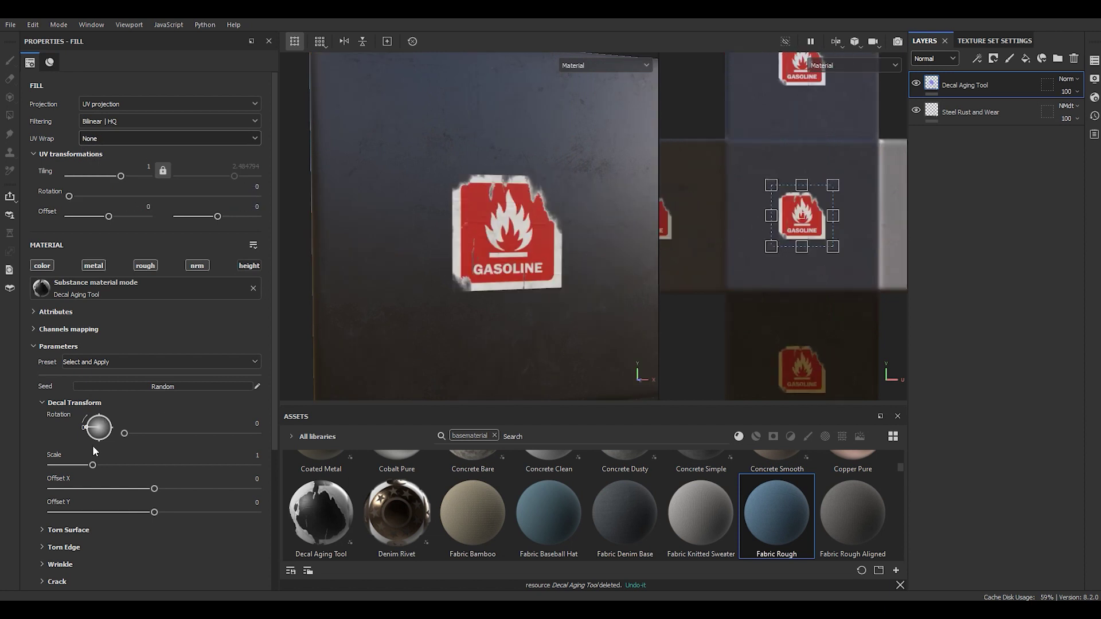
- Set the Decal Transform scale to 1.56 and Offset X to about -0.14
{"action": "scroll", "coordinate": [103, 434], "scroll_direction": "down", "scroll_amount": 2}
{"action": "left_click_drag", "start_coordinate": [97, 434], "coordinate": [115, 436]}
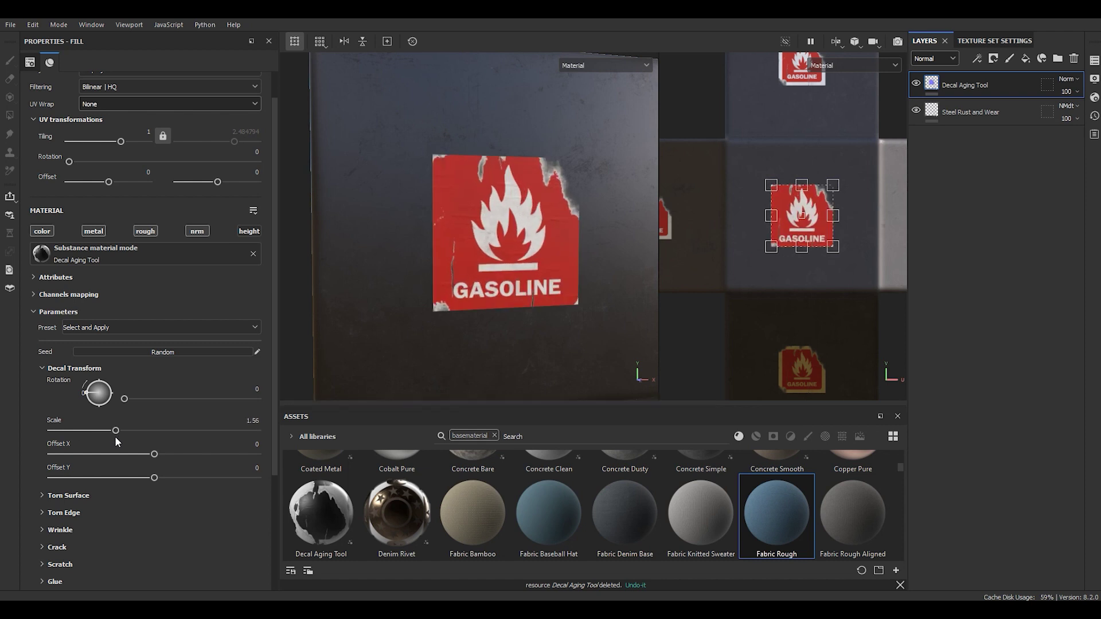
{"action": "scroll", "coordinate": [807, 201], "scroll_direction": "up", "scroll_amount": 4}
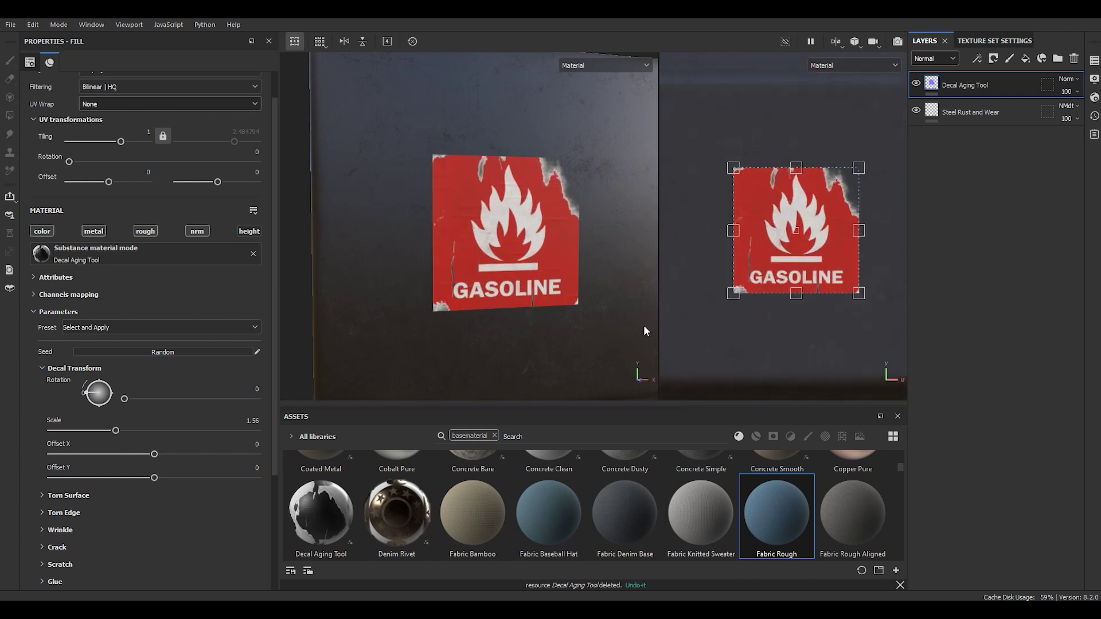
{"action": "left_click_drag", "start_coordinate": [134, 454], "coordinate": [121, 454]}
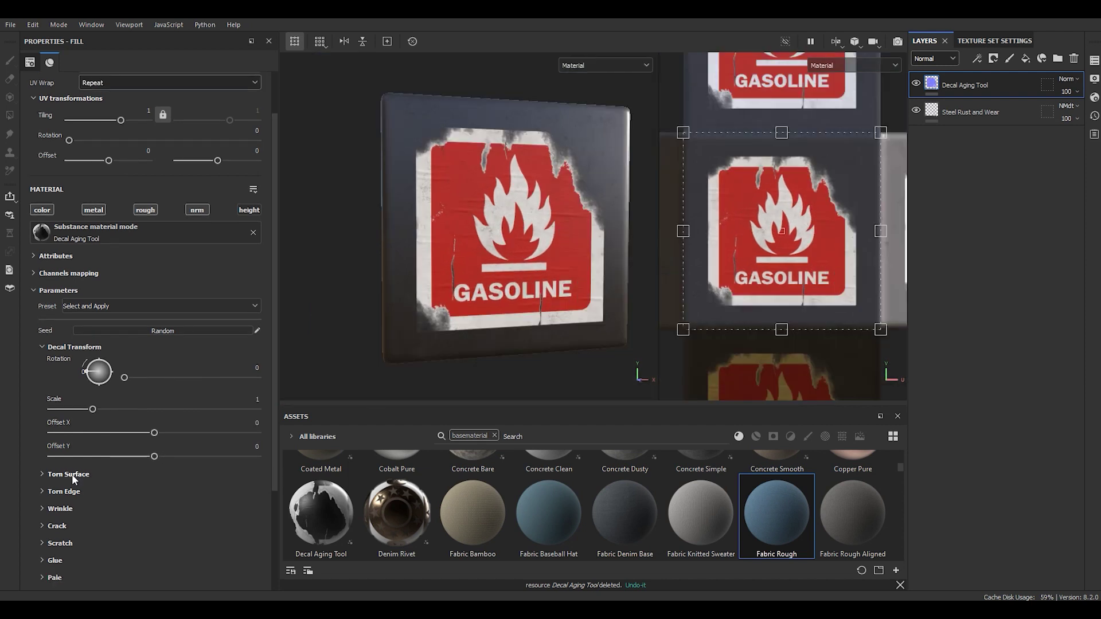
- Set the Torn Surface sharpness to 0.72
{"action": "left_click", "coordinate": [68, 475]}
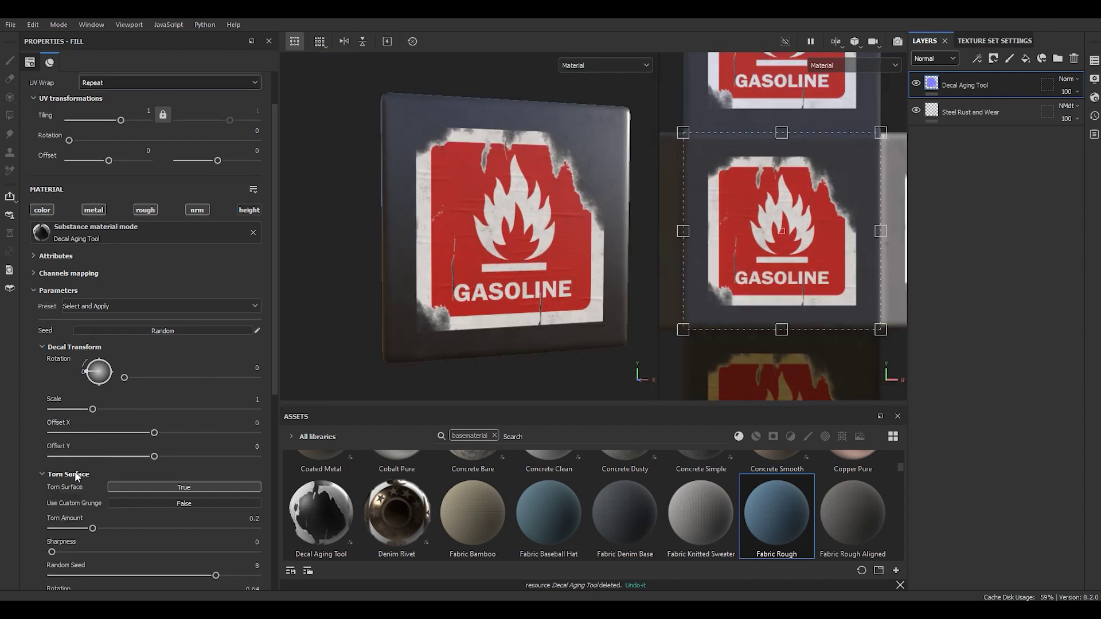
{"action": "scroll", "coordinate": [80, 465], "scroll_direction": "down", "scroll_amount": 1}
{"action": "left_click", "coordinate": [47, 280]}
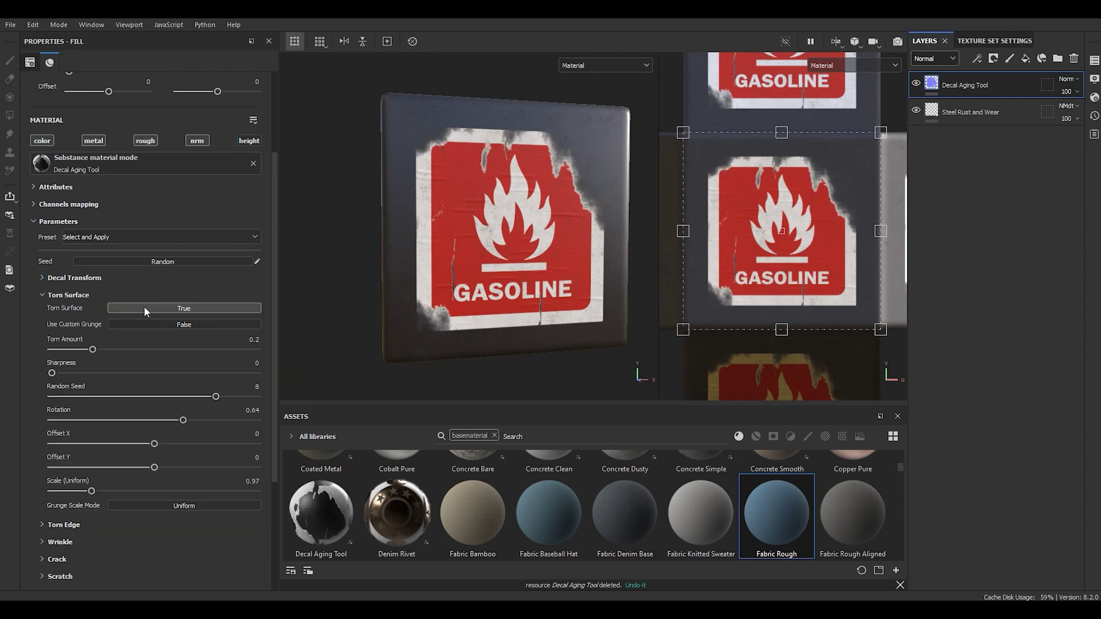
{"action": "scroll", "coordinate": [468, 295], "scroll_direction": "down", "scroll_amount": 1}
{"action": "left_click_drag", "start_coordinate": [84, 373], "coordinate": [199, 374]}
- Set the Torn Surface random seed to 3, rotation to 0.39, Offset X to 0.2 and Offset Y to -0.14
{"action": "left_click", "coordinate": [196, 397]}
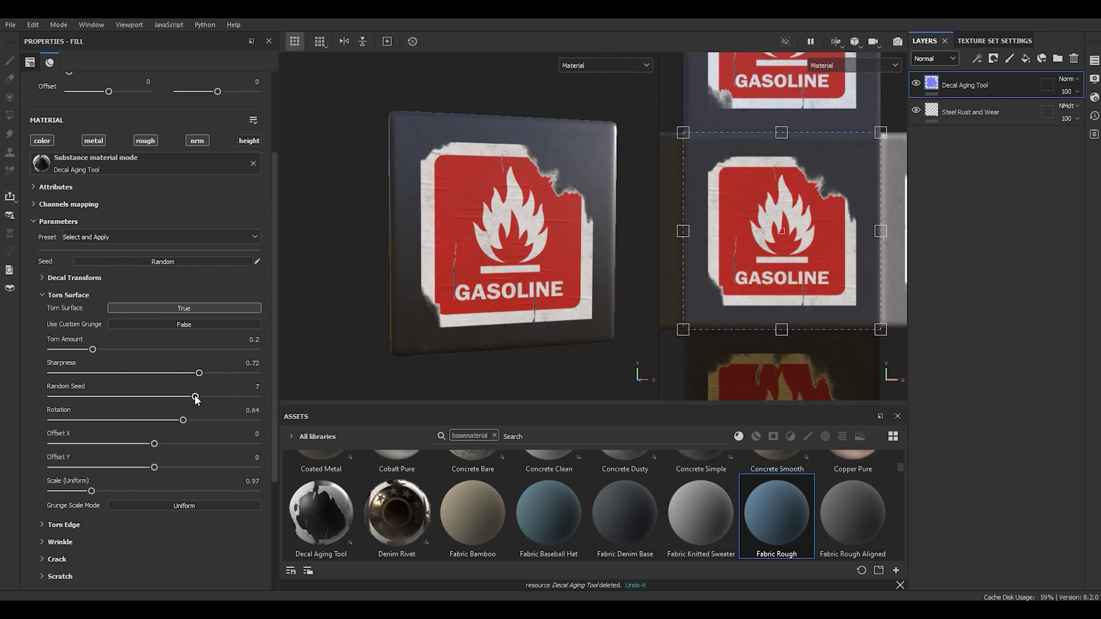
{"action": "left_click_drag", "start_coordinate": [176, 398], "coordinate": [108, 398]}
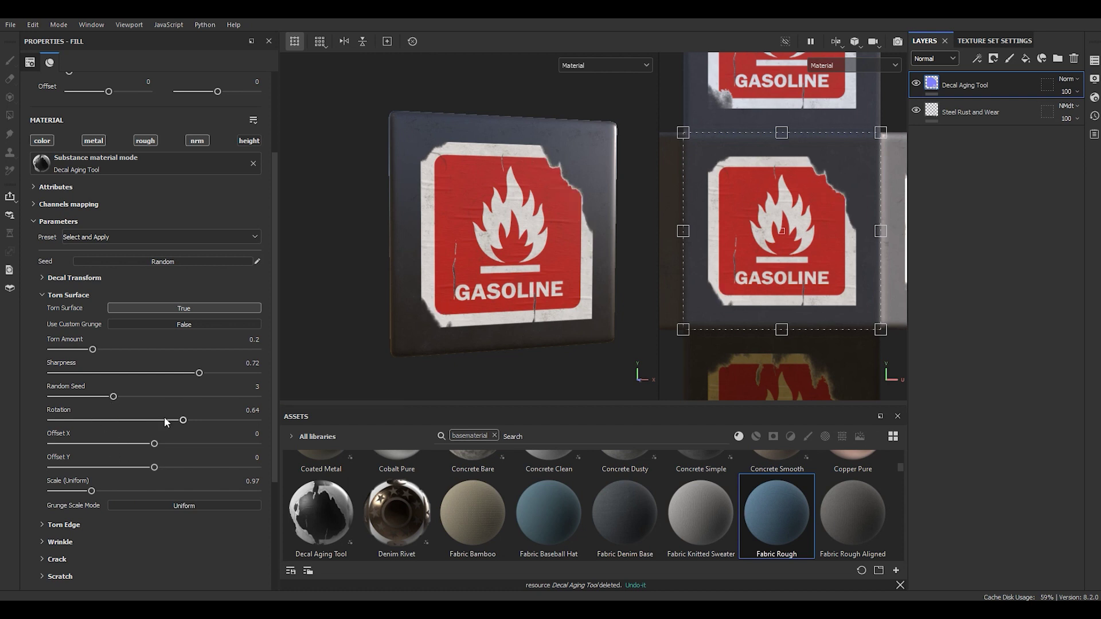
{"action": "left_click_drag", "start_coordinate": [171, 422], "coordinate": [132, 423]}
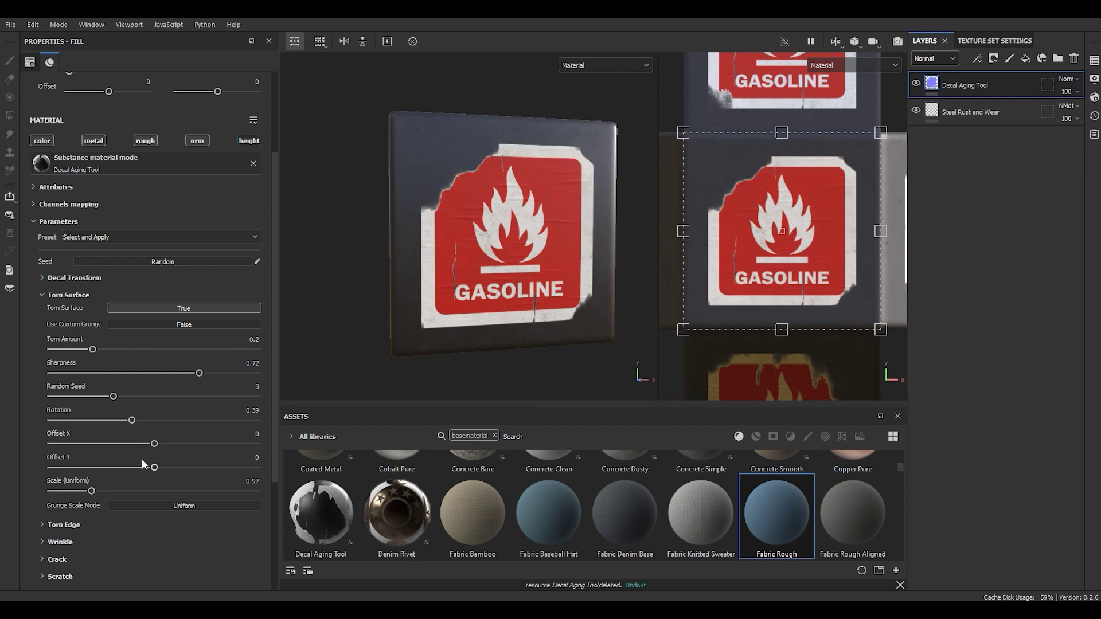
{"action": "left_click_drag", "start_coordinate": [143, 467], "coordinate": [195, 448]}
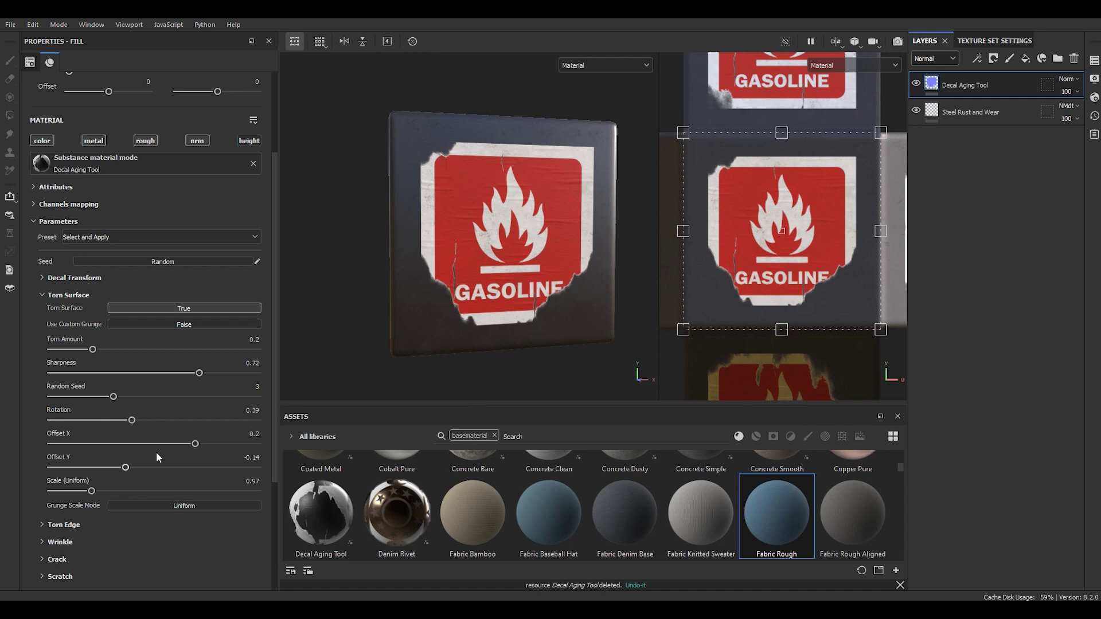
- Set the uniform Torn Surface scale to 1.19, and switch Grunge Scale Mode to Non-Uniform and adjust the grunge scale
{"action": "scroll", "coordinate": [115, 487], "scroll_direction": "down", "scroll_amount": 1}
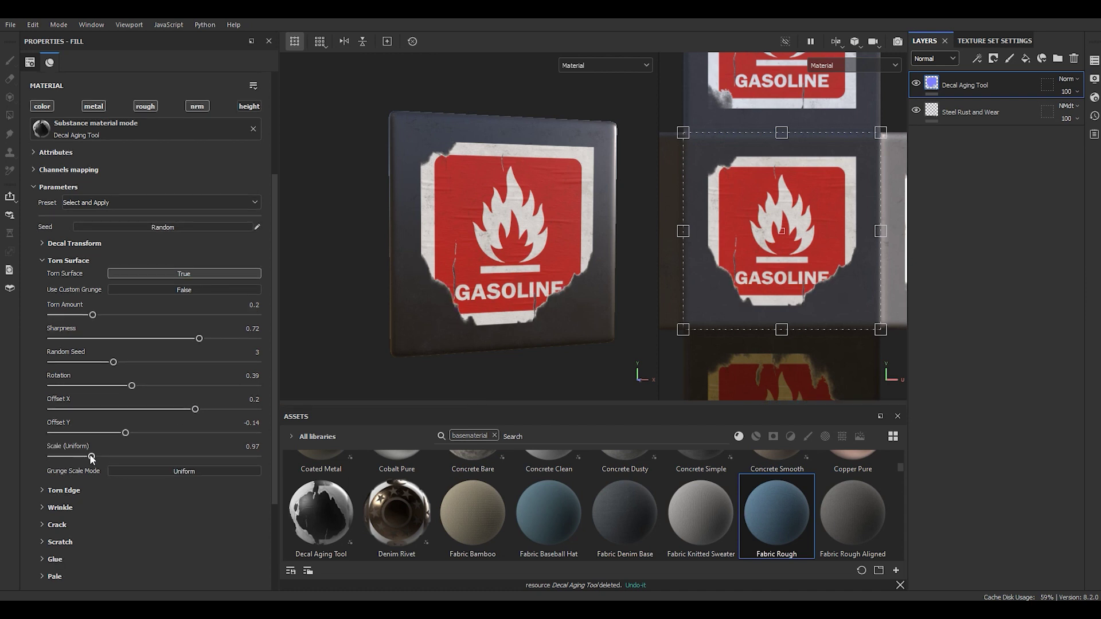
{"action": "mouse_move", "coordinate": [92, 457]}
{"action": "left_mouse_down"}
{"action": "mouse_move", "coordinate": [76, 457]}
{"action": "mouse_move", "coordinate": [100, 457]}
{"action": "left_mouse_up"}
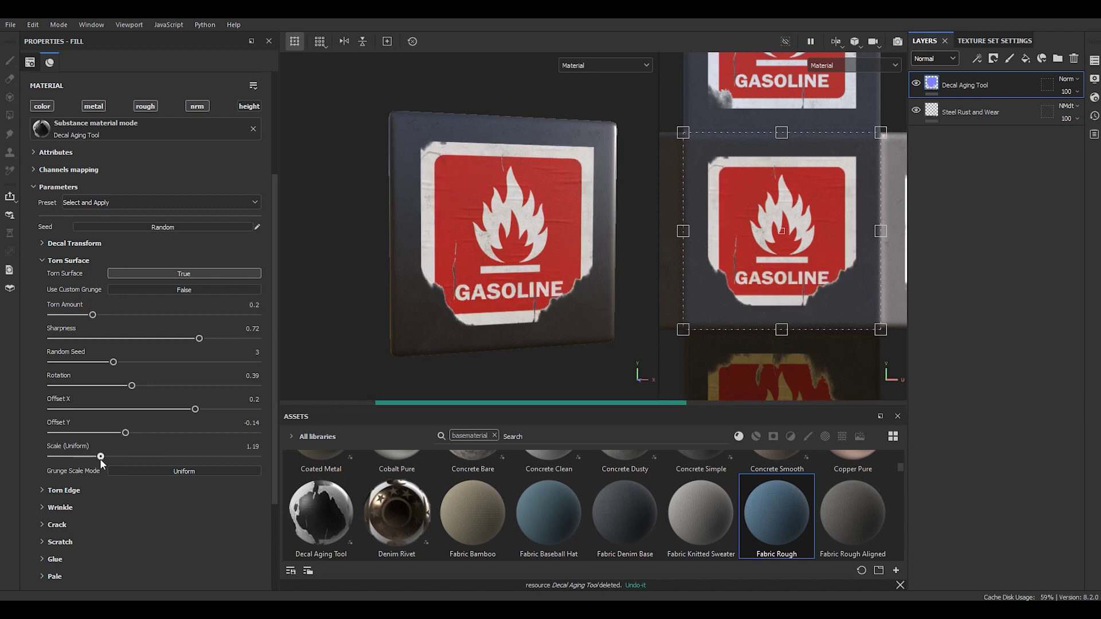
{"action": "left_click", "coordinate": [118, 473]}
{"action": "left_click_drag", "start_coordinate": [95, 457], "coordinate": [117, 482]}
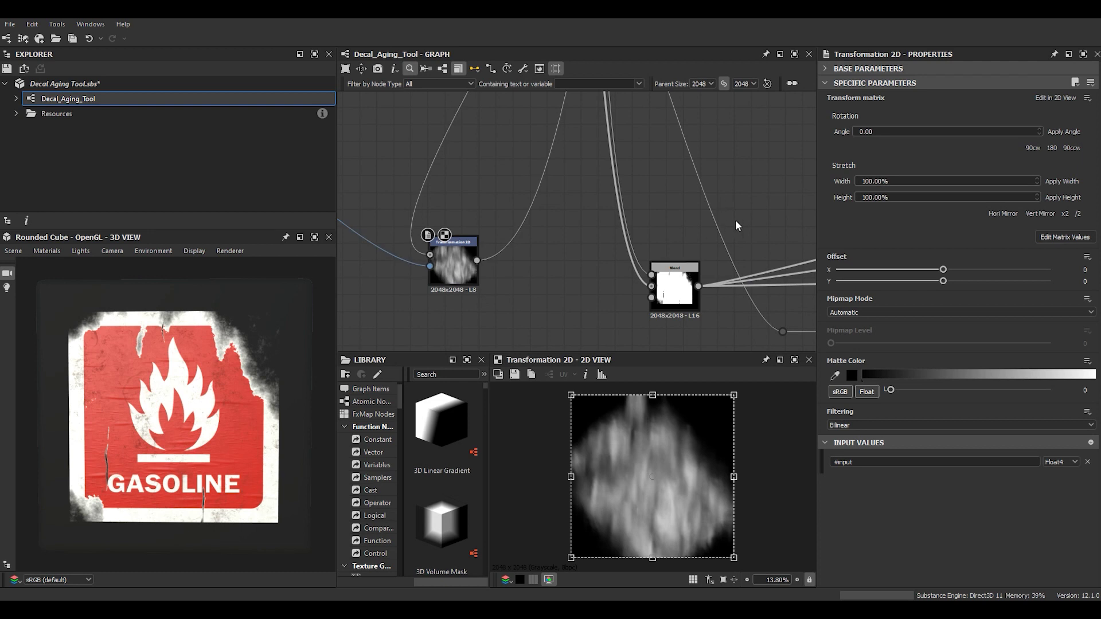
- In Substance Designer, set the graph's Torn Surface rotation to 0 and preview the Blend node's output
{"action": "left_click", "coordinate": [737, 221]}
{"action": "left_click", "coordinate": [842, 344]}
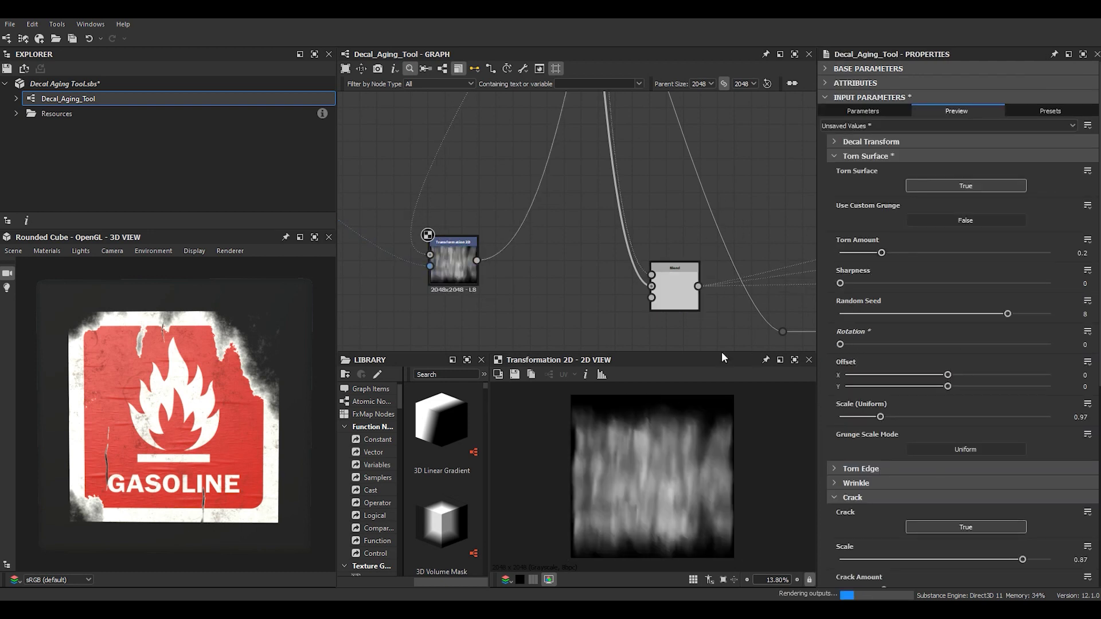
{"action": "double_click", "coordinate": [675, 289]}
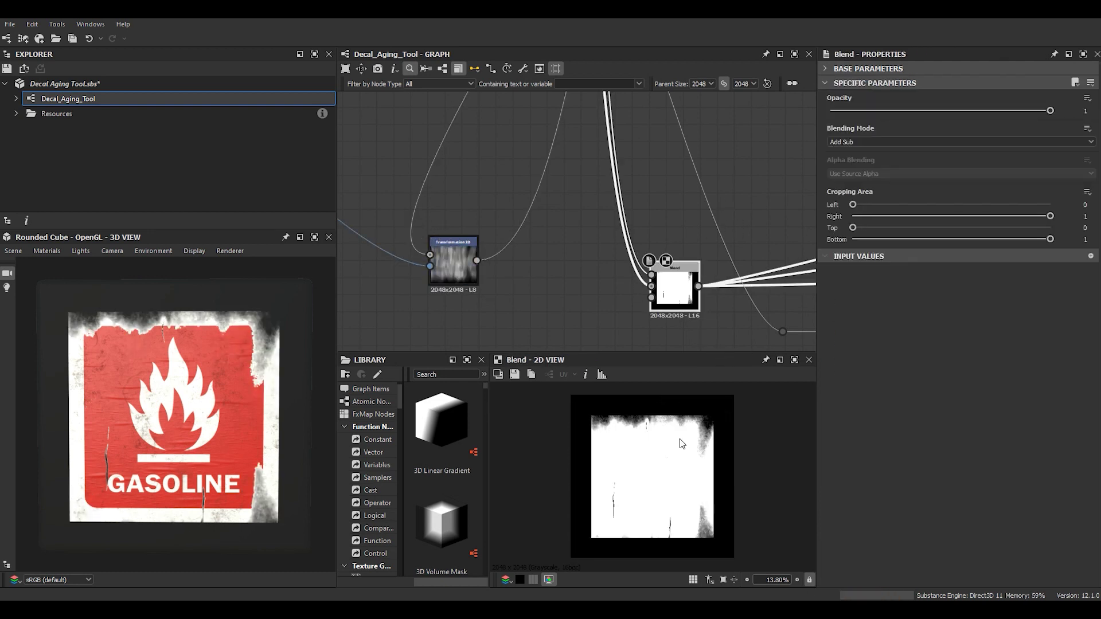
- Set the graph's uniform Torn Surface scale to 0.63 and preview the Transformation 2D node's output
{"action": "left_click", "coordinate": [550, 298]}
{"action": "left_click", "coordinate": [867, 417]}
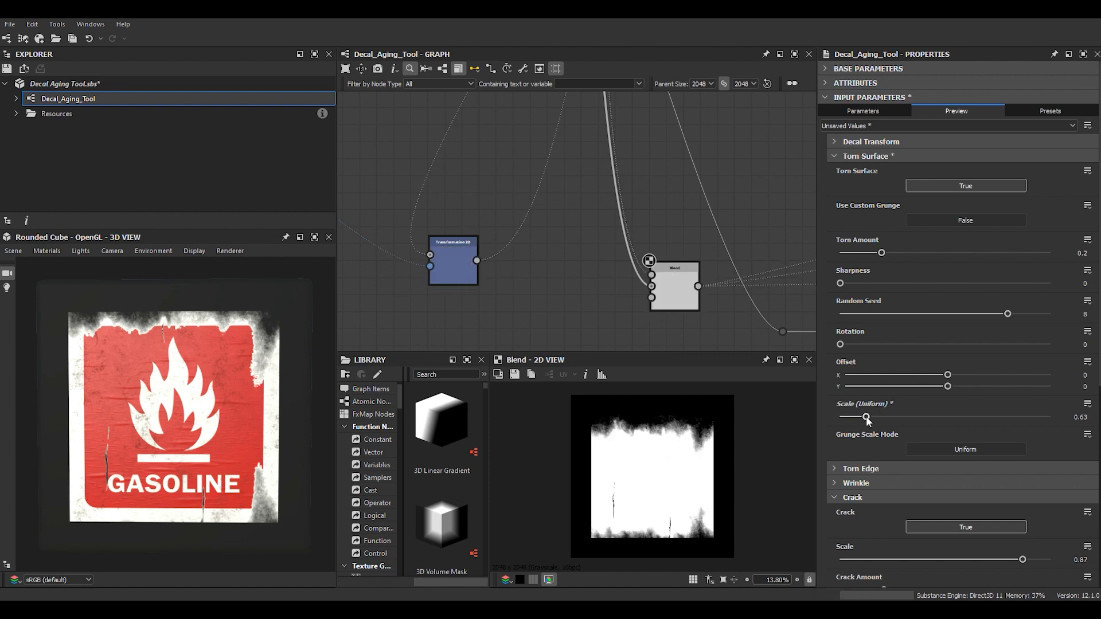
{"action": "double_click", "coordinate": [453, 260]}
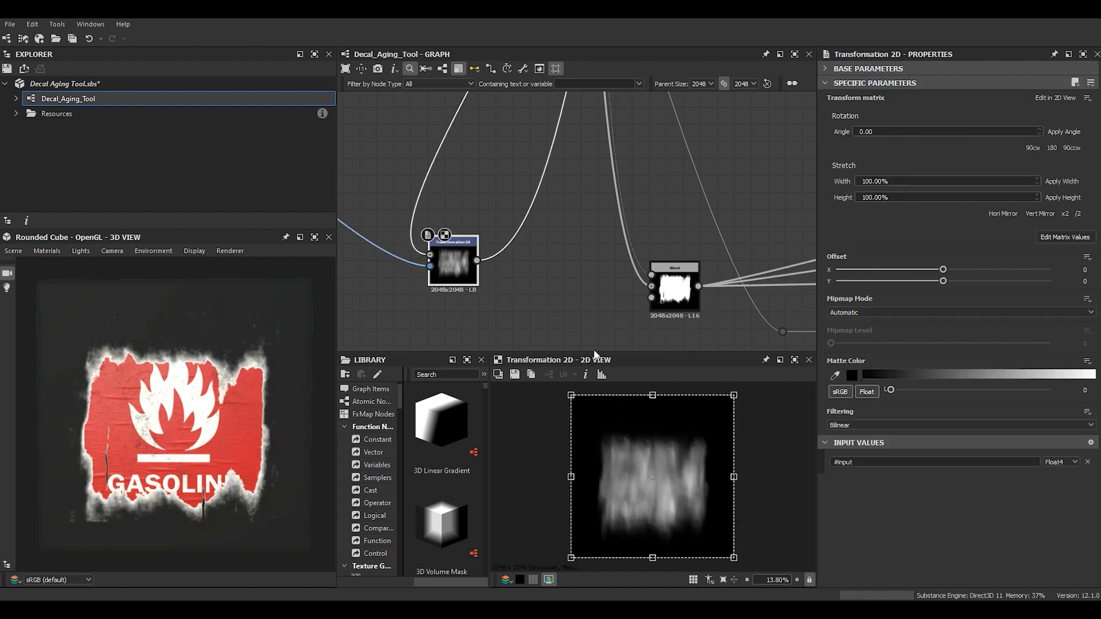
- Switch the graph's Grunge Scale Mode to Non-Uniform, and set the grunge scale Y to 0.7 and Offset Y to -0.25
{"action": "left_click", "coordinate": [567, 287]}
{"action": "left_click", "coordinate": [912, 448]}
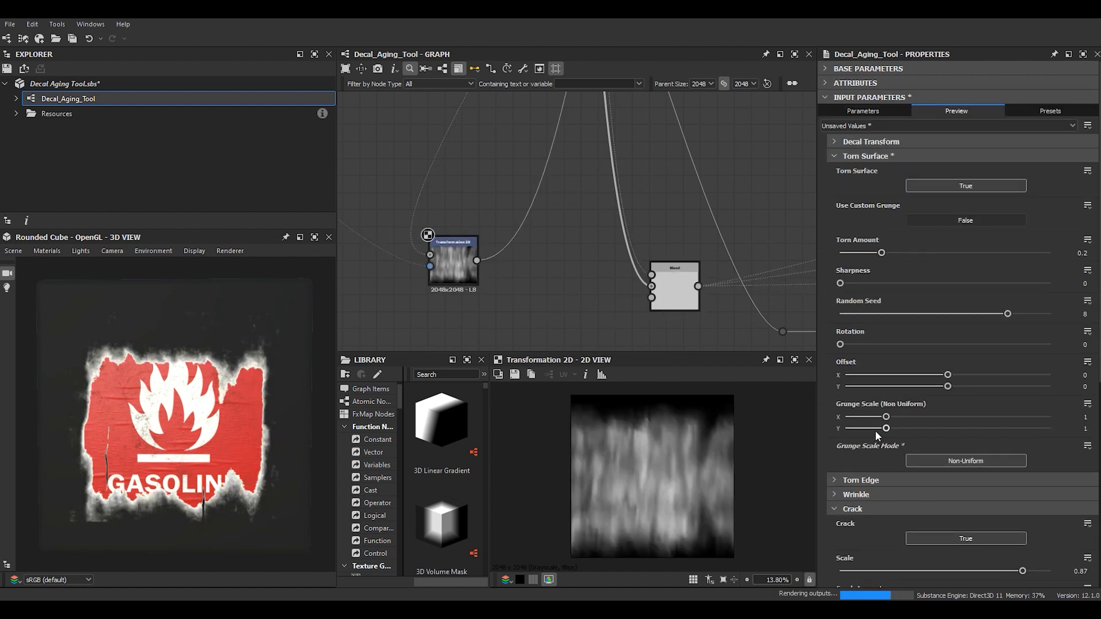
{"action": "left_click_drag", "start_coordinate": [877, 429], "coordinate": [874, 429]}
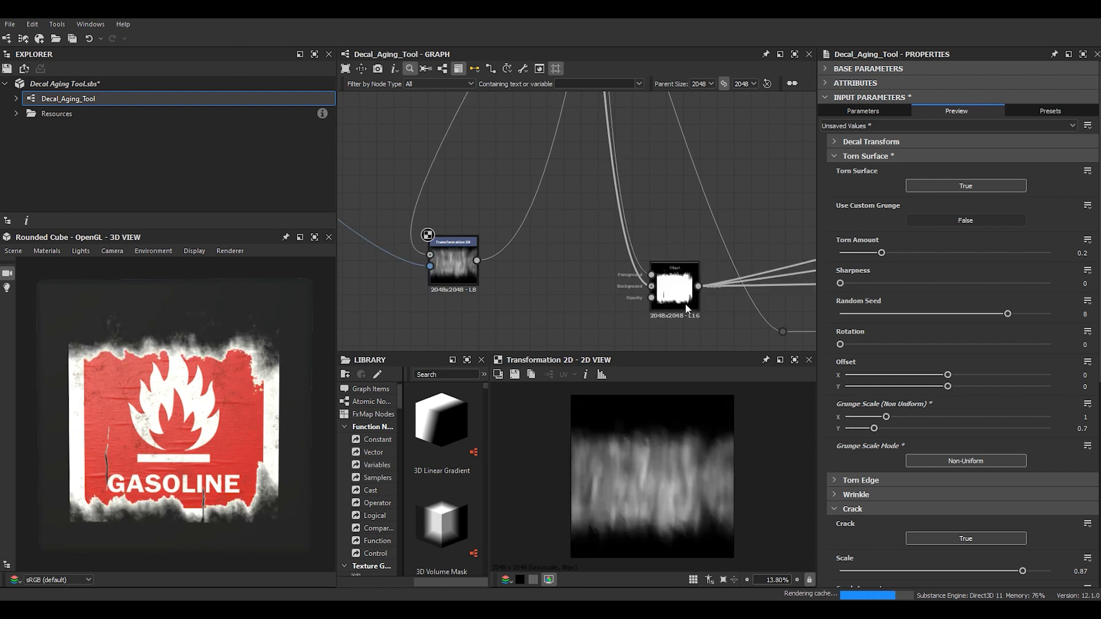
{"action": "left_click_drag", "start_coordinate": [909, 387], "coordinate": [896, 386]}
{"action": "left_click", "coordinate": [914, 427]}
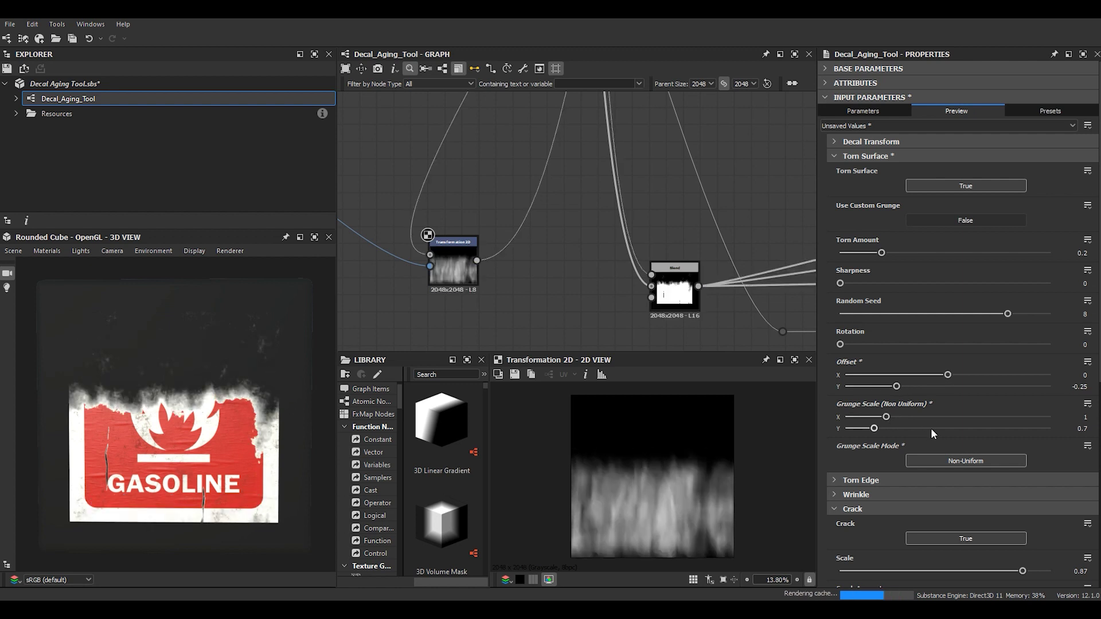
- Set the graph's non-uniform grunge scale to X 0.63 and Y 1.71, and its Offset X to -0.26
{"action": "left_click_drag", "start_coordinate": [885, 419], "coordinate": [871, 417]}
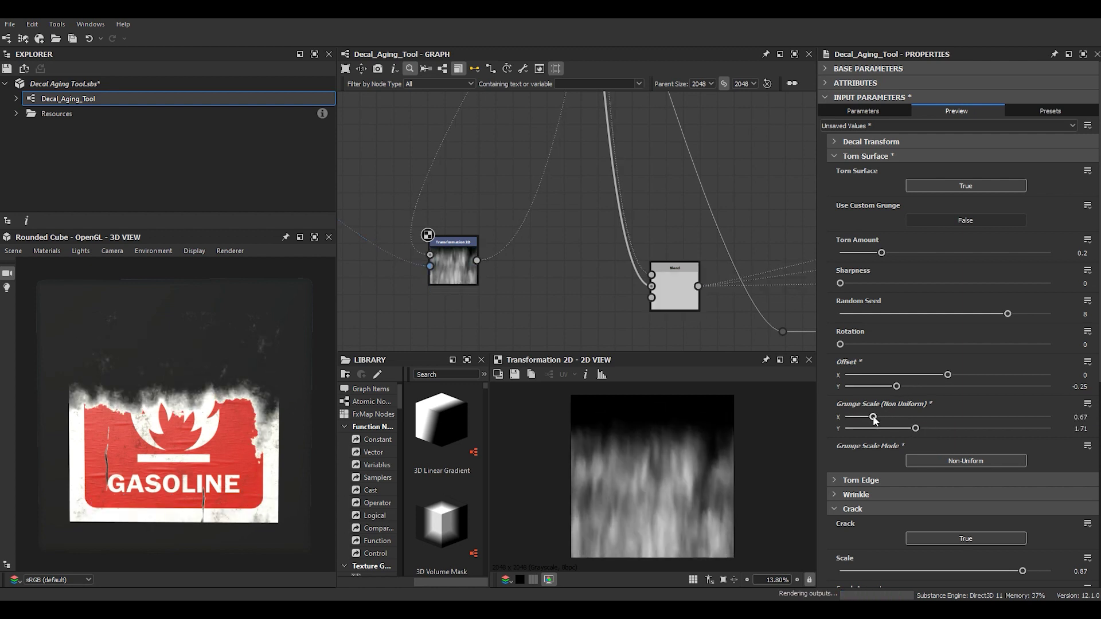
{"action": "left_click", "coordinate": [907, 375]}
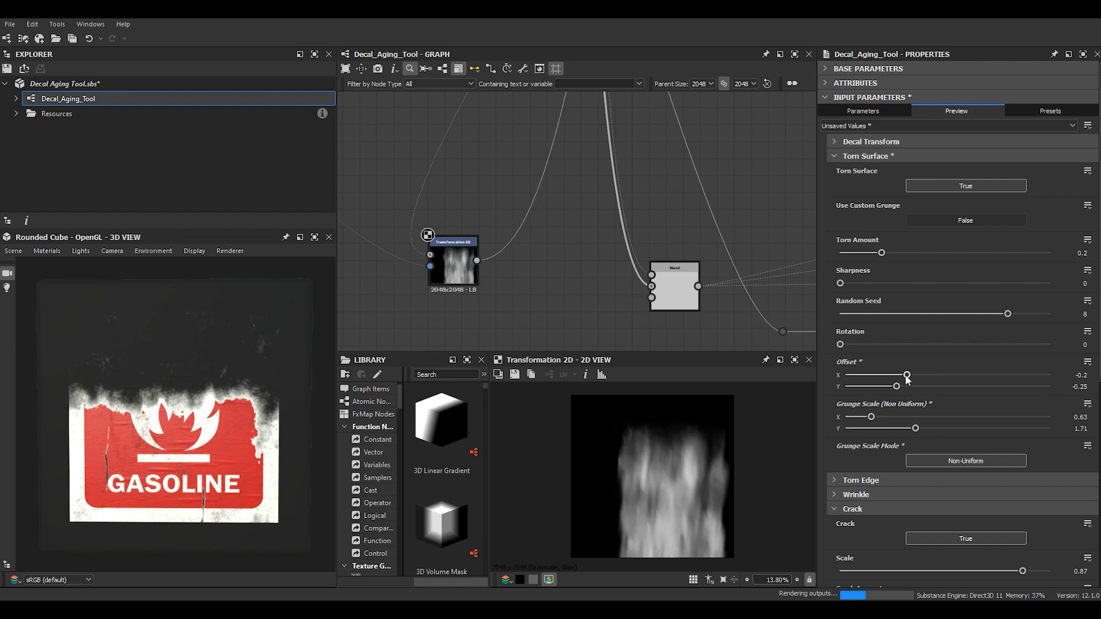
{"action": "left_click_drag", "start_coordinate": [907, 375], "coordinate": [895, 375]}
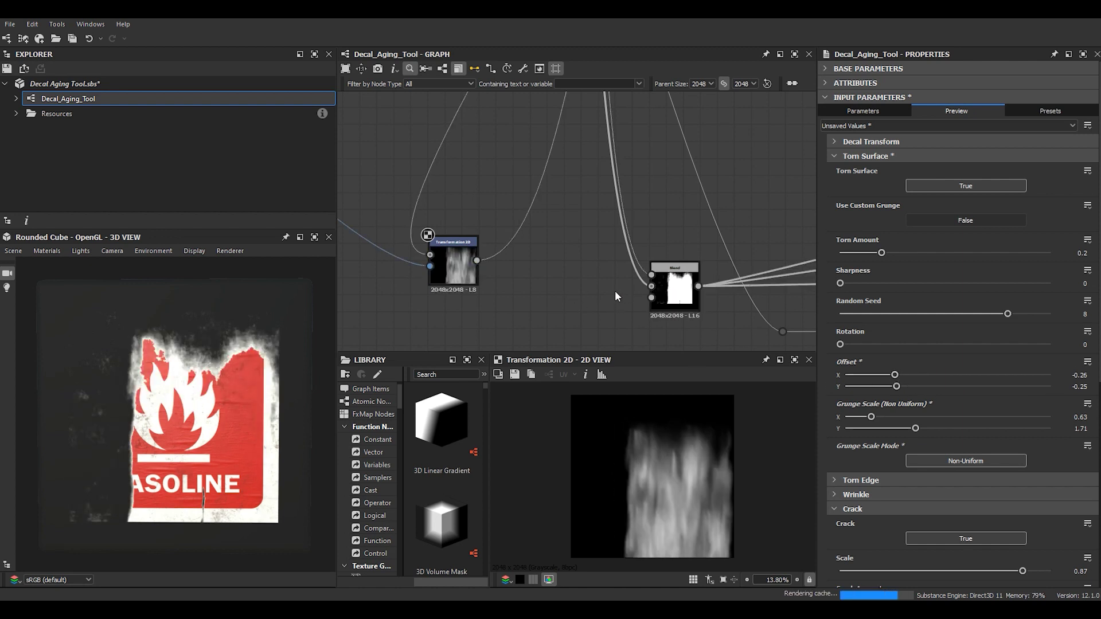
- Switch the graph's Grunge Scale Mode back to Uniform and restore the preview values to Default Settings
{"action": "left_click", "coordinate": [918, 461]}
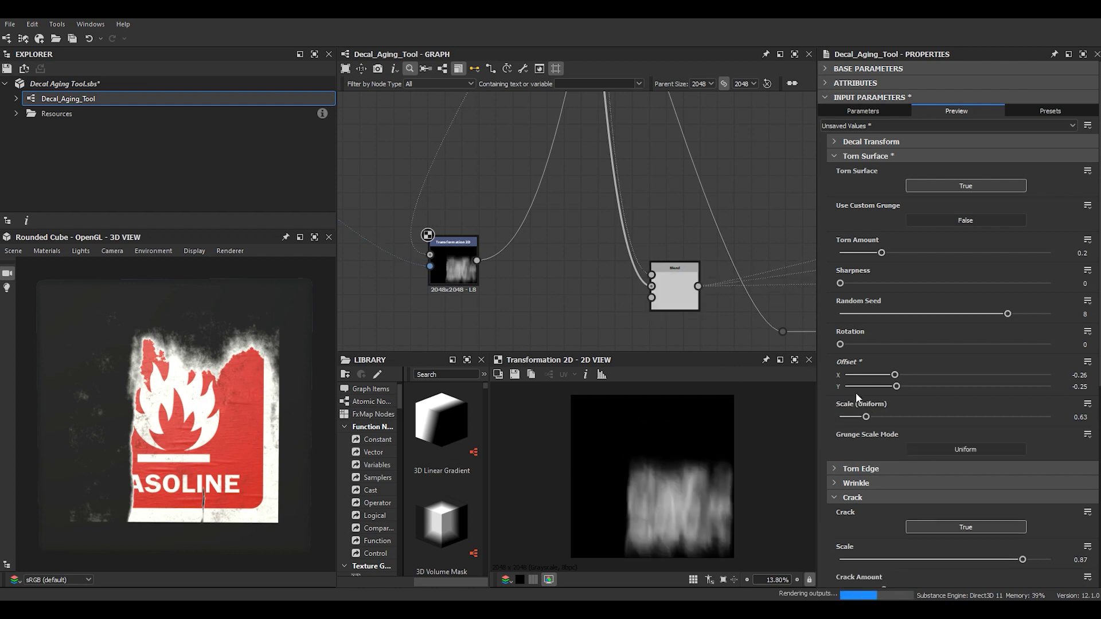
{"action": "left_click", "coordinate": [855, 126]}
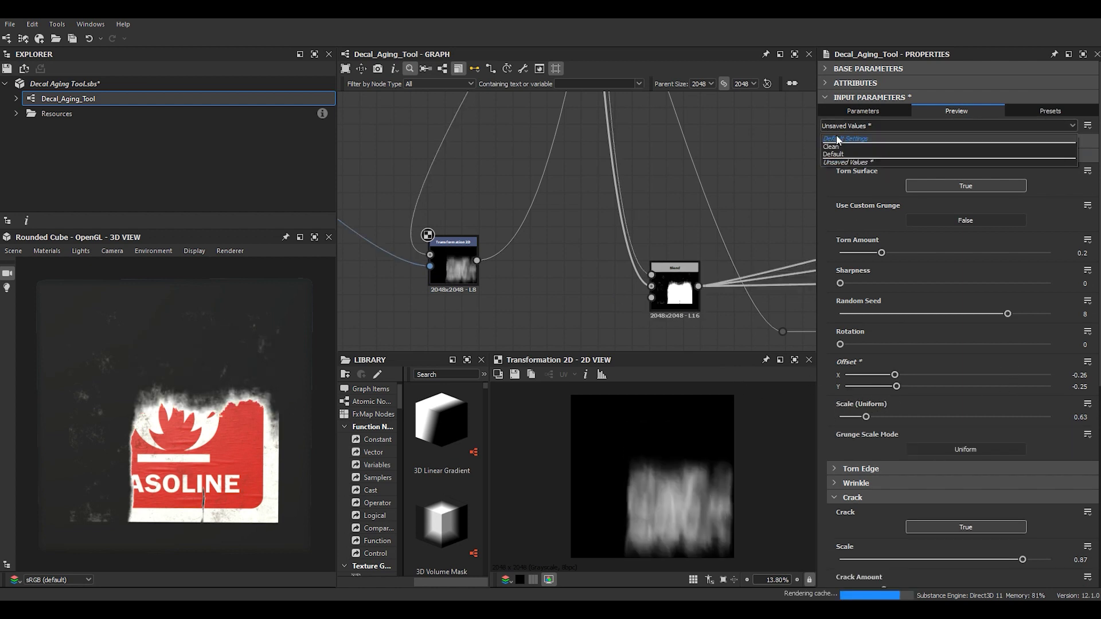
{"action": "left_click", "coordinate": [843, 139]}
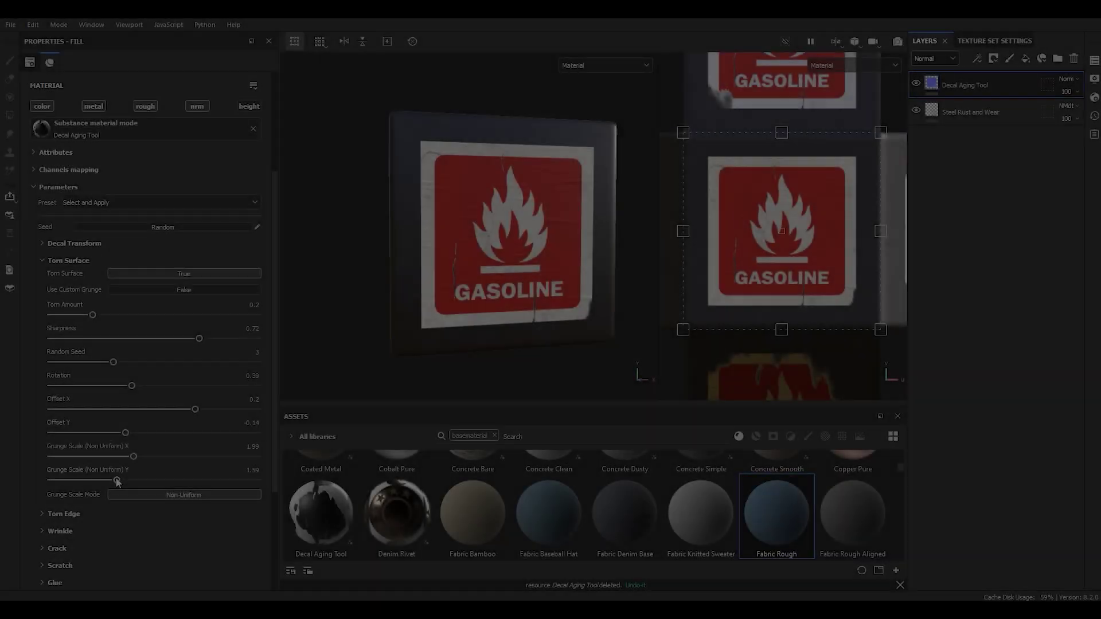
- In Substance Painter, set Grunge Scale Mode to Uniform and enable Use Custom Grunge with the BnW Spots 2 texture
{"action": "left_click", "coordinate": [214, 495]}
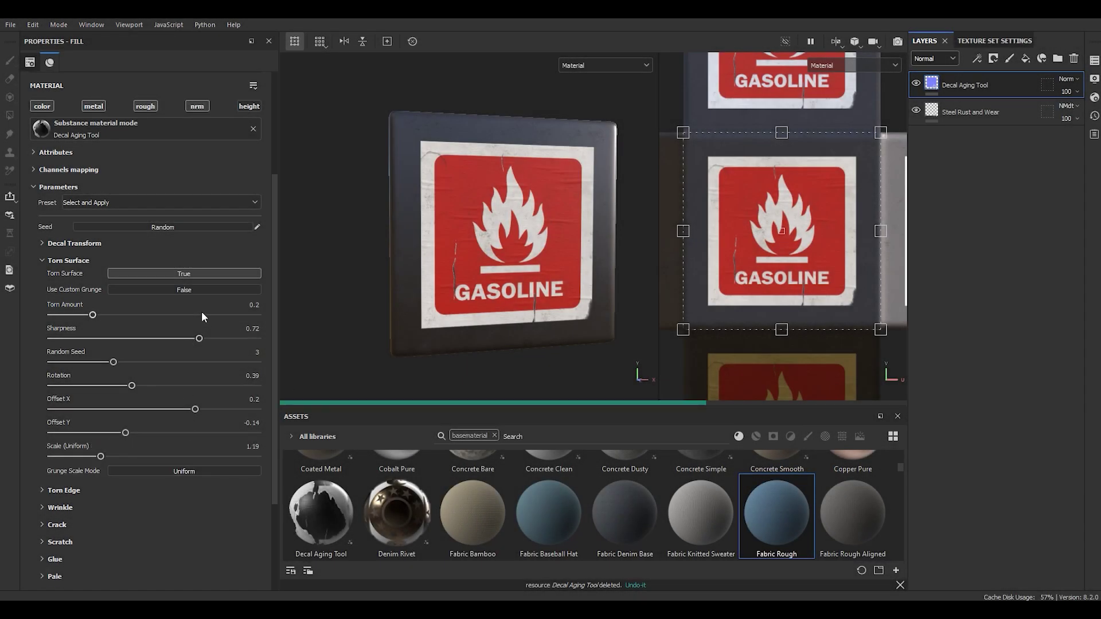
{"action": "left_click", "coordinate": [143, 290]}
{"action": "scroll", "coordinate": [147, 306], "scroll_direction": "down", "scroll_amount": 3}
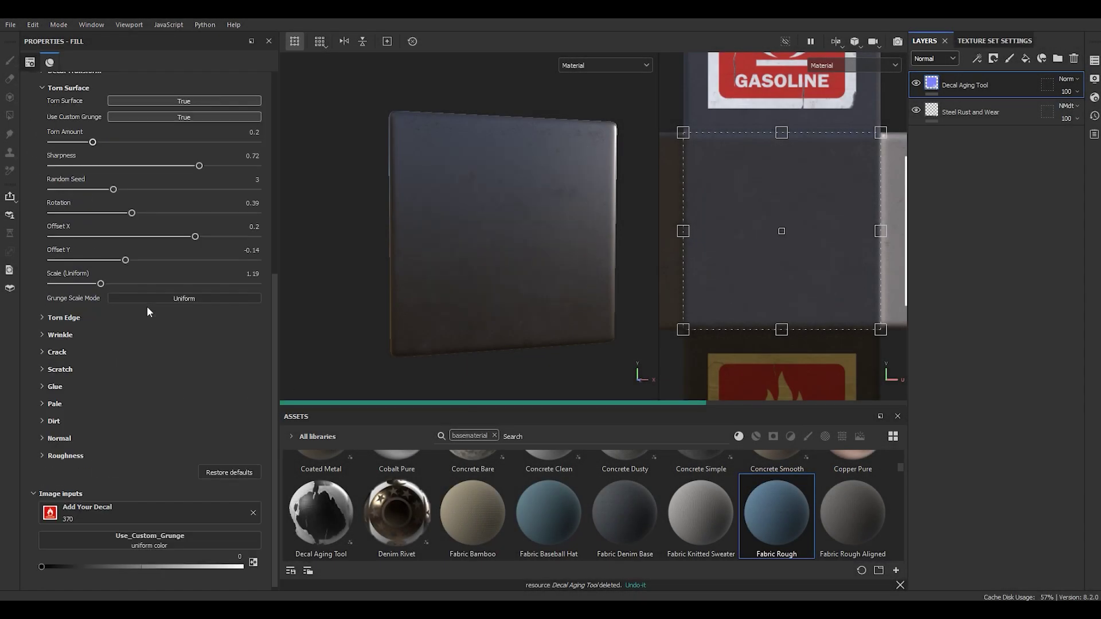
{"action": "left_click", "coordinate": [183, 541]}
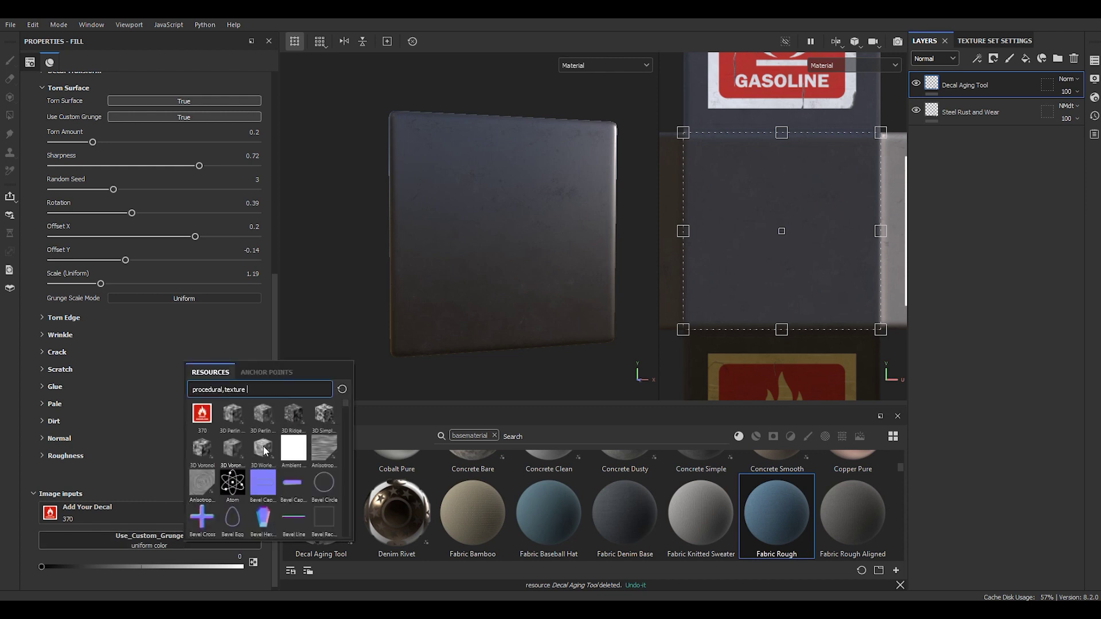
{"action": "left_click", "coordinate": [224, 495]}
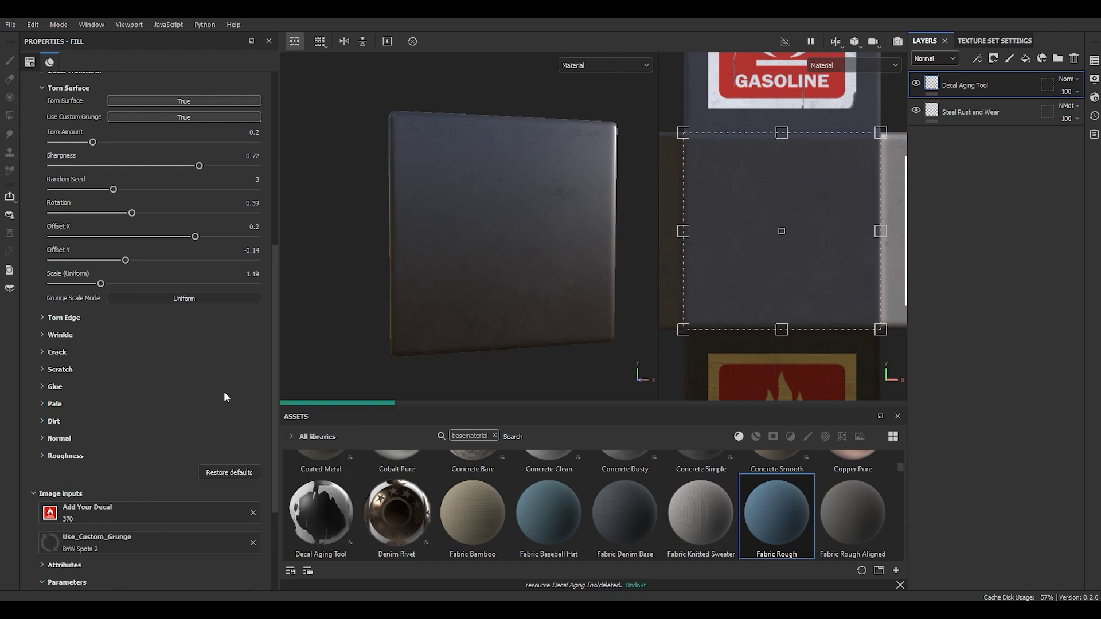
- Set Torn Amount to 0.3, Random Seed to 5, Rotation to 0.49, Offset X to 0.06 and Offset Y to -0.02 for the torn surface
{"action": "scroll", "coordinate": [160, 340], "scroll_direction": "up", "scroll_amount": 3}
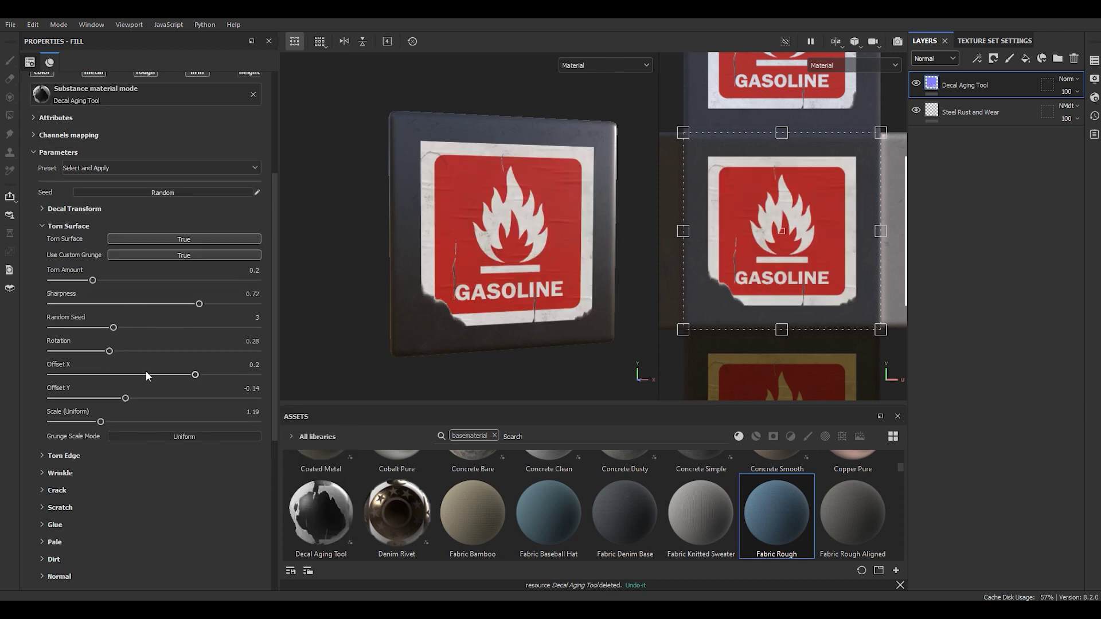
{"action": "left_click_drag", "start_coordinate": [195, 375], "coordinate": [144, 376]}
{"action": "left_click", "coordinate": [151, 399]}
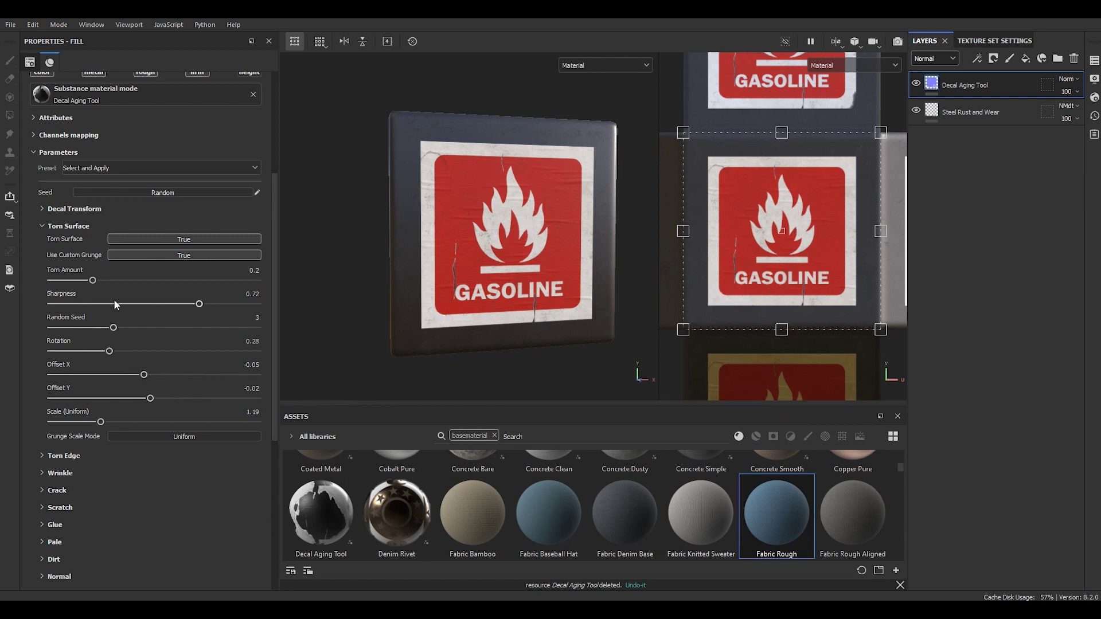
{"action": "left_click", "coordinate": [112, 280]}
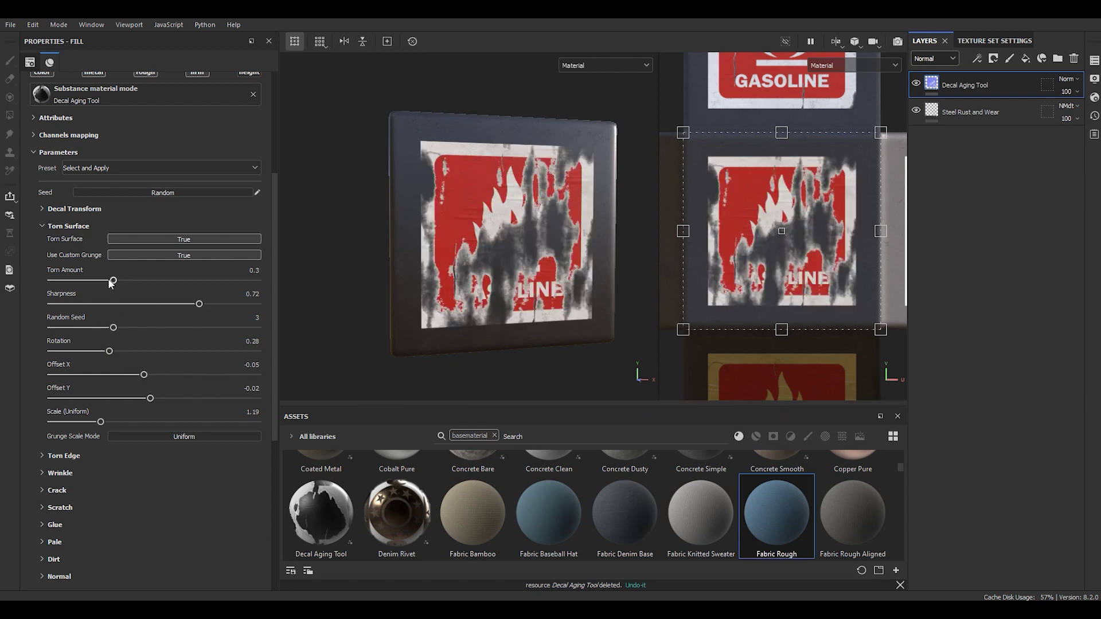
{"action": "left_click_drag", "start_coordinate": [134, 351], "coordinate": [167, 376]}
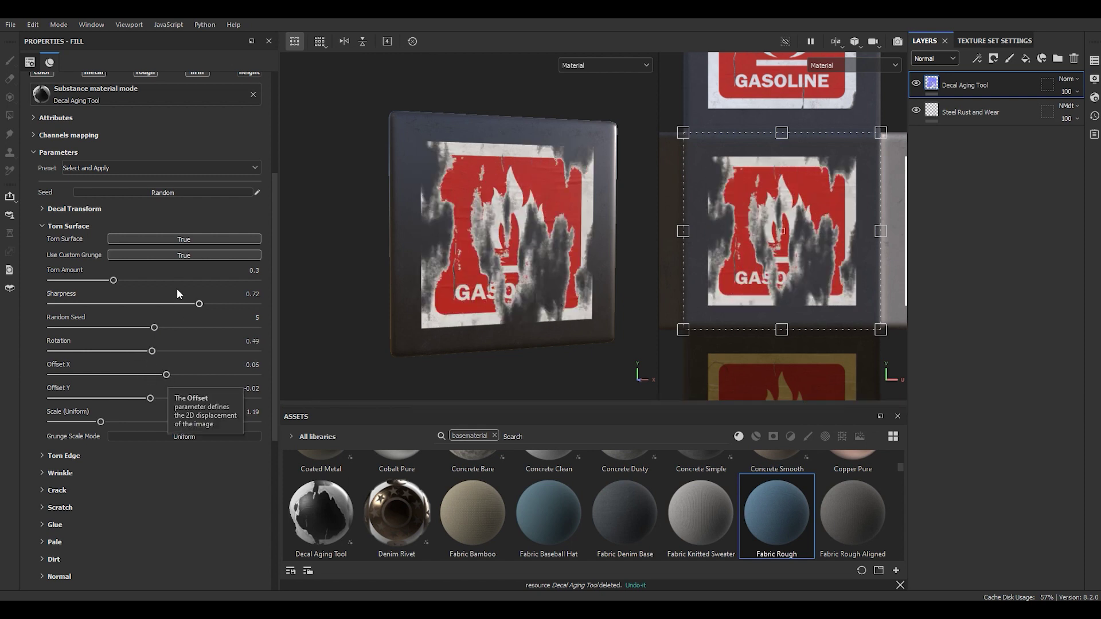
- Turn off Use Custom Grunge and apply the Default preset to the Decal Aging Tool
{"action": "left_click", "coordinate": [170, 256]}
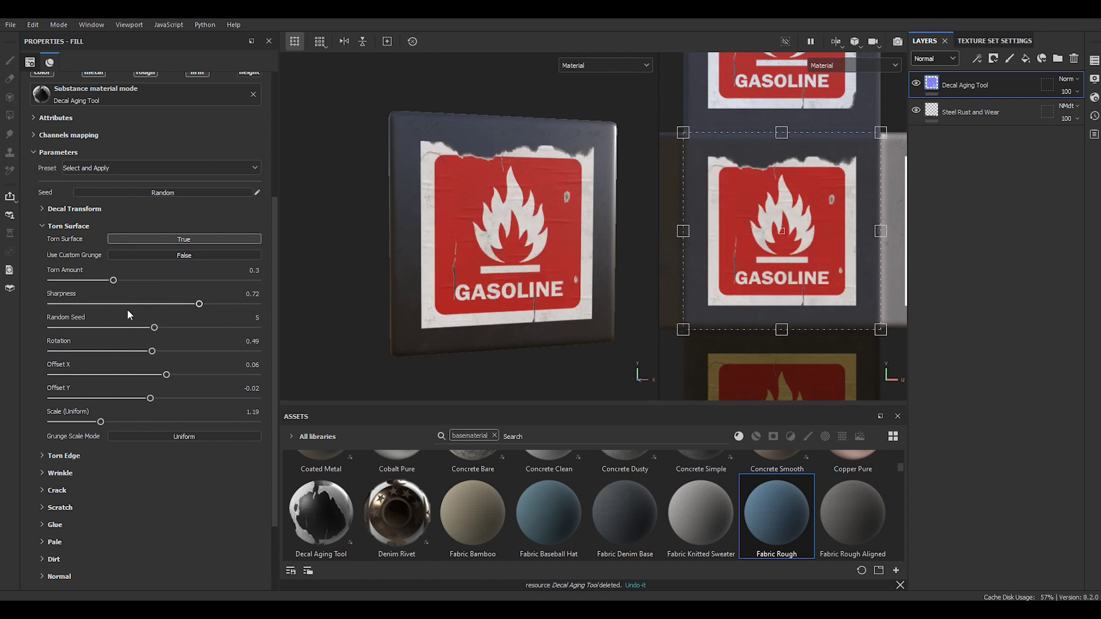
{"action": "left_click", "coordinate": [116, 170]}
{"action": "left_click", "coordinate": [104, 183]}
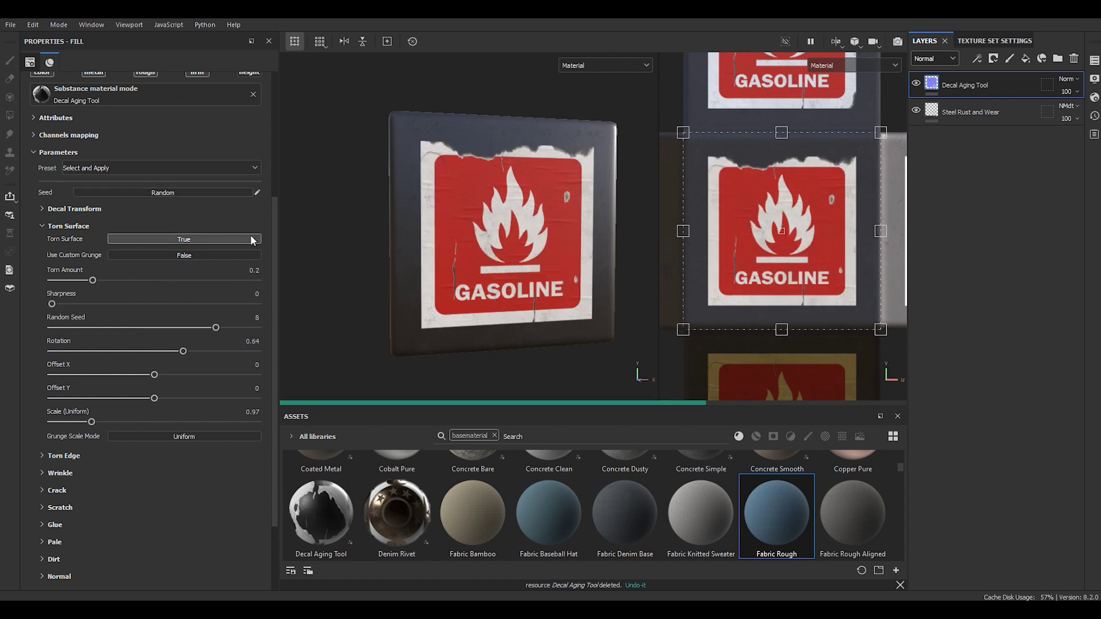
- Apply the Clean preset to the decal, and return it to the Default preset
{"action": "left_click", "coordinate": [145, 171]}
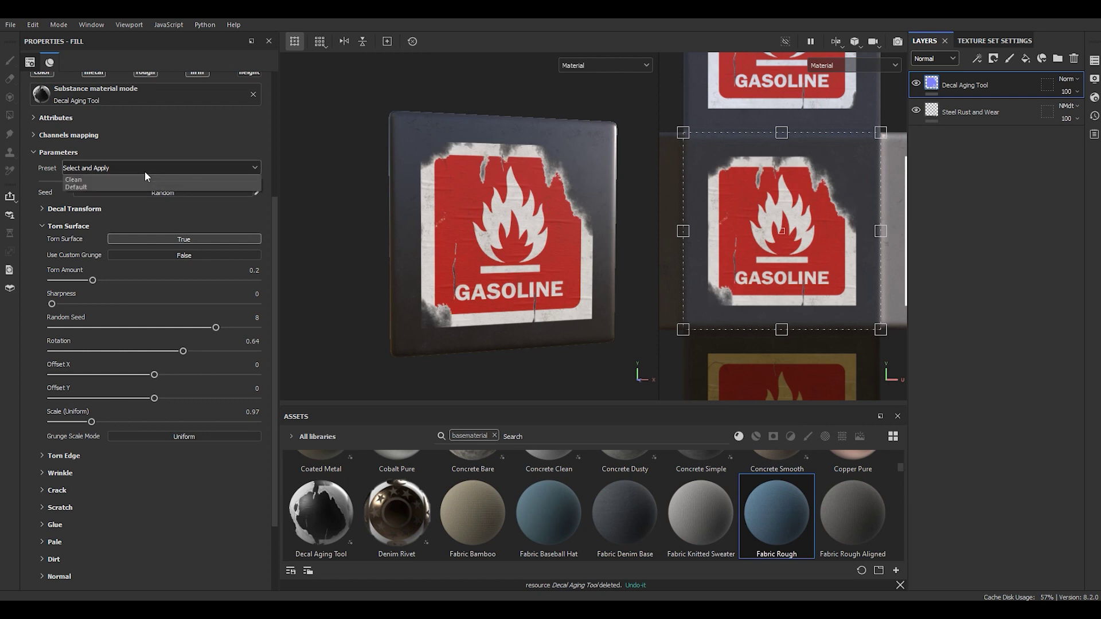
{"action": "left_click", "coordinate": [113, 183]}
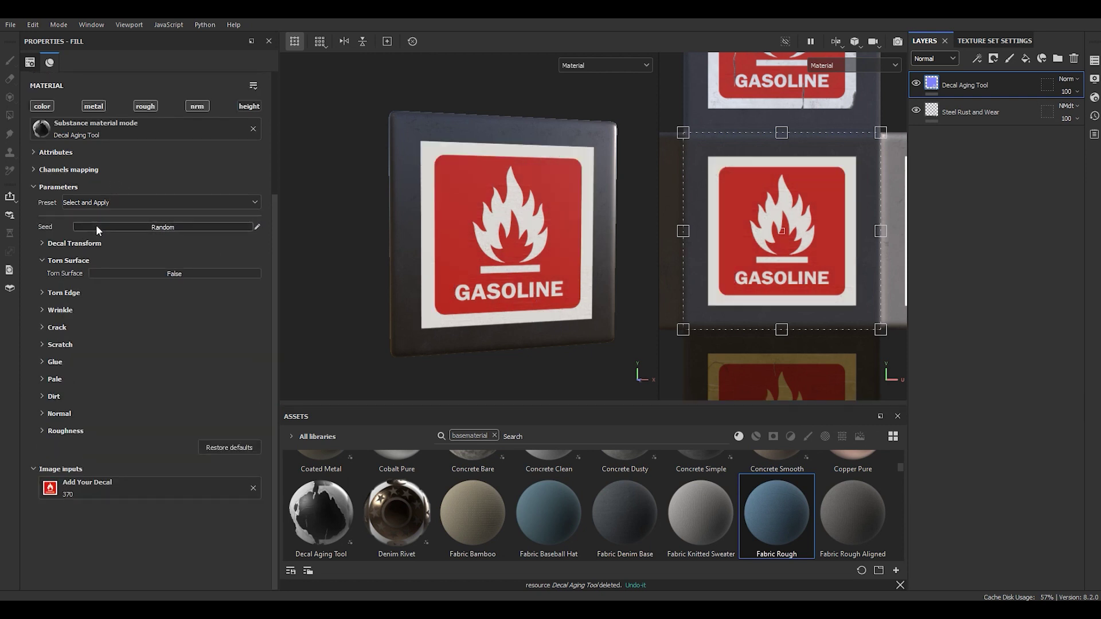
{"action": "left_click", "coordinate": [97, 200]}
{"action": "left_click", "coordinate": [87, 222]}
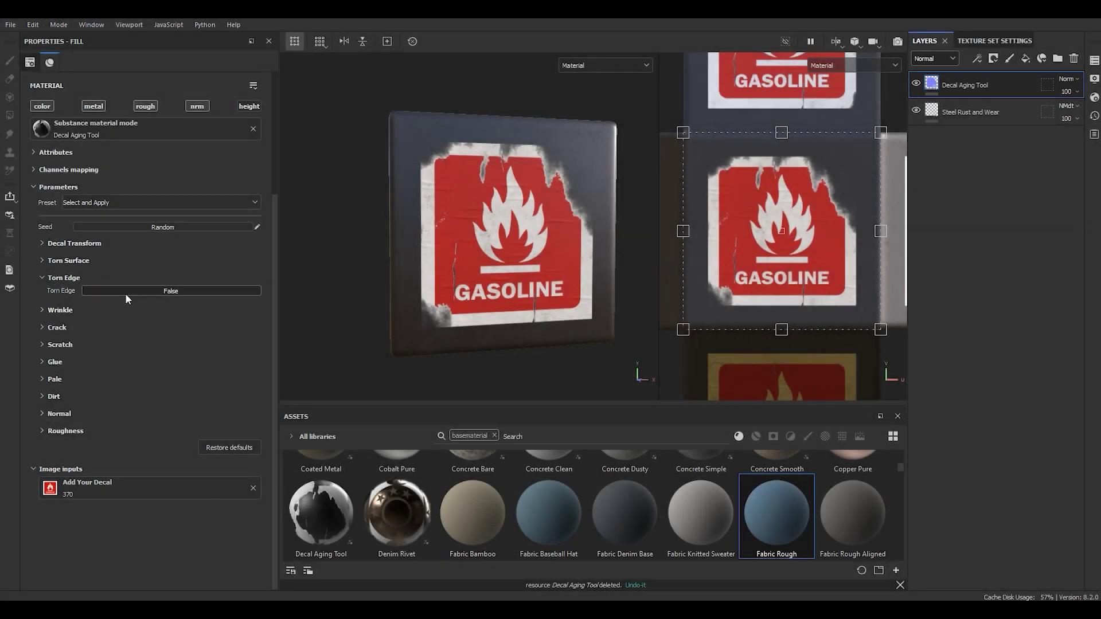
- Enable Torn Edge on the decal and show only the 3D view, zoomed in on the decal's edge
{"action": "left_click", "coordinate": [128, 292]}
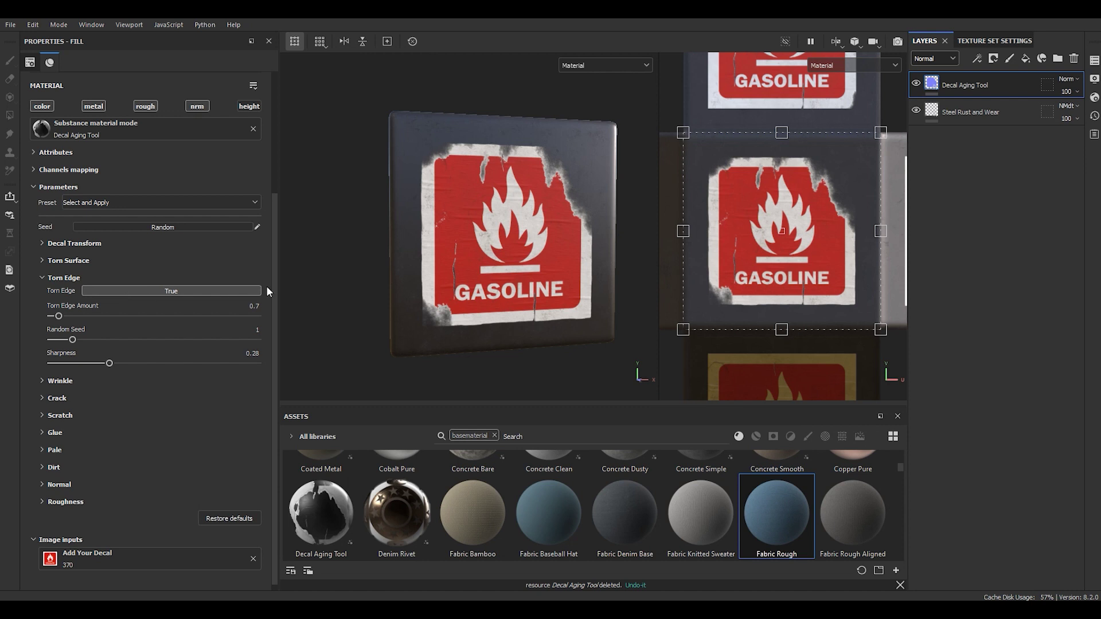
{"action": "scroll", "coordinate": [386, 167], "scroll_direction": "up", "scroll_amount": 10}
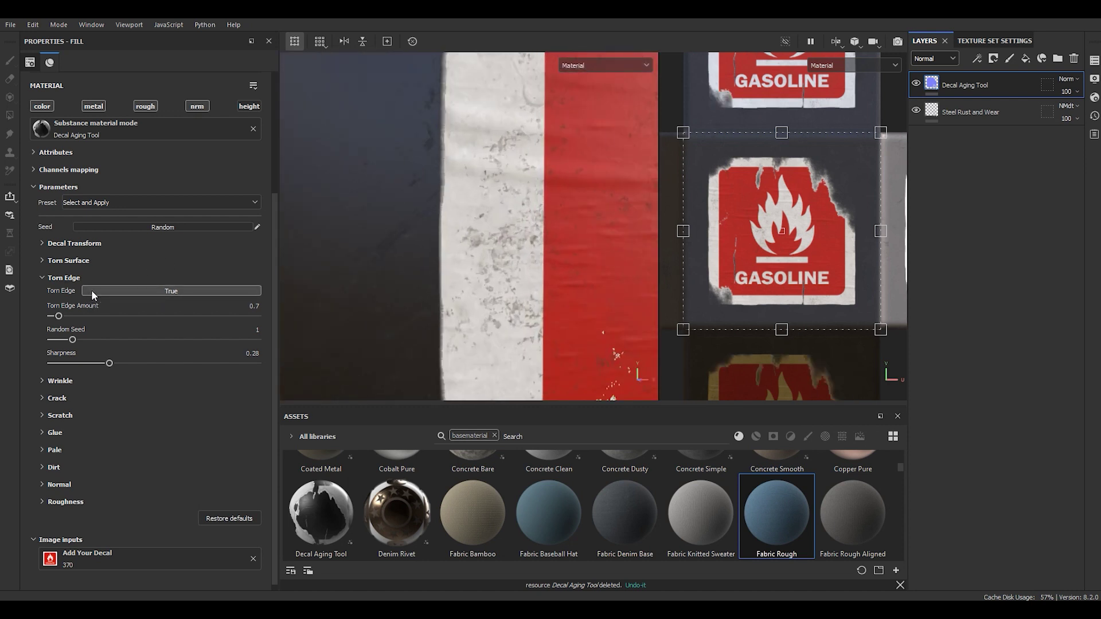
{"action": "left_click", "coordinate": [838, 42]}
{"action": "left_click", "coordinate": [855, 72]}
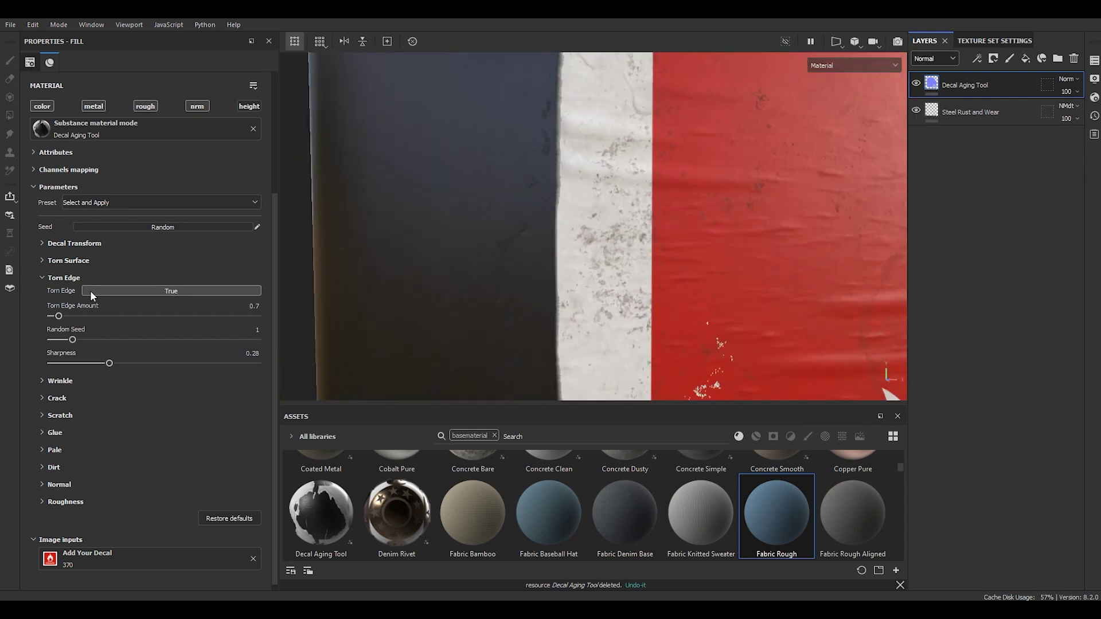
- Set the Torn Edge Amount to 3.31 and turn off the Torn Surface effect
{"action": "left_click_drag", "start_coordinate": [82, 315], "coordinate": [176, 314]}
{"action": "scroll", "coordinate": [484, 212], "scroll_direction": "down", "scroll_amount": 8}
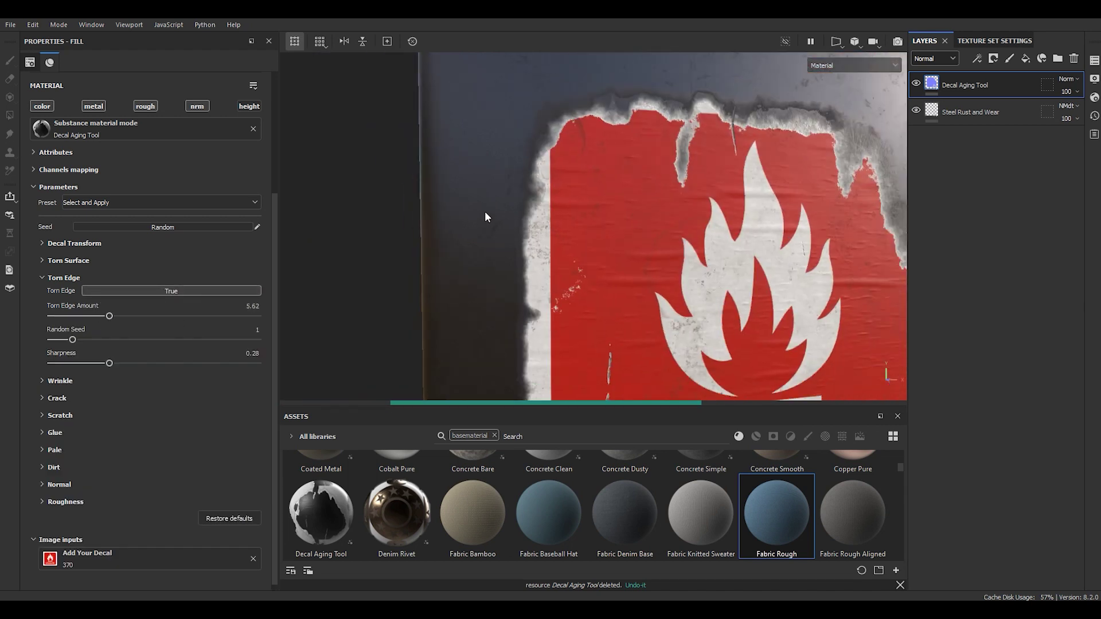
{"action": "left_click_drag", "start_coordinate": [109, 316], "coordinate": [85, 316]}
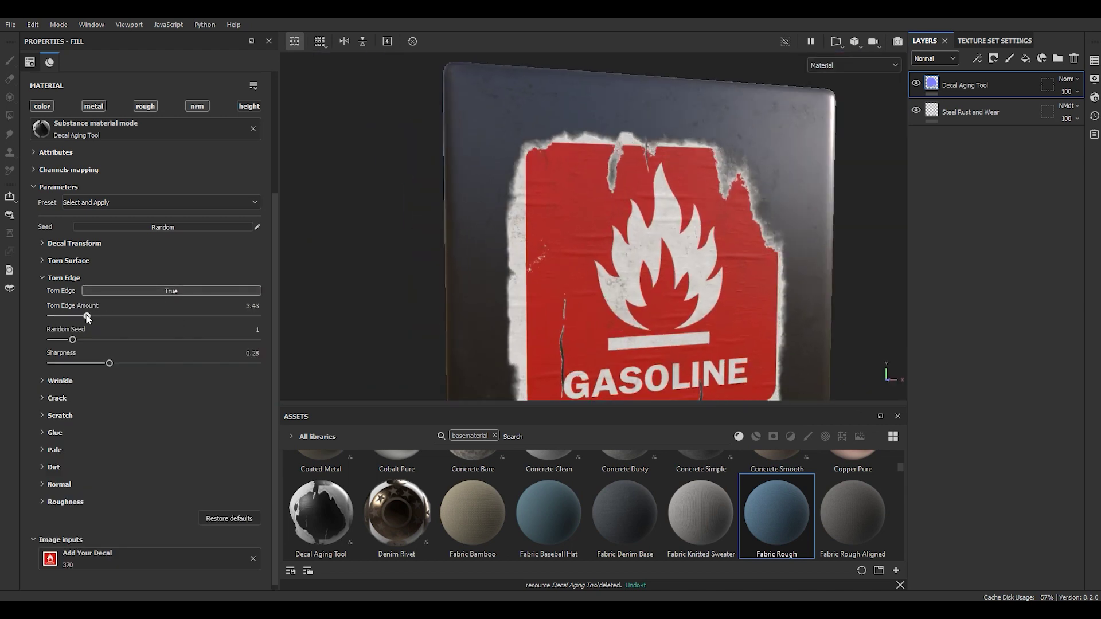
{"action": "left_click", "coordinate": [66, 260]}
{"action": "left_click", "coordinate": [133, 273]}
{"action": "left_click", "coordinate": [75, 261]}
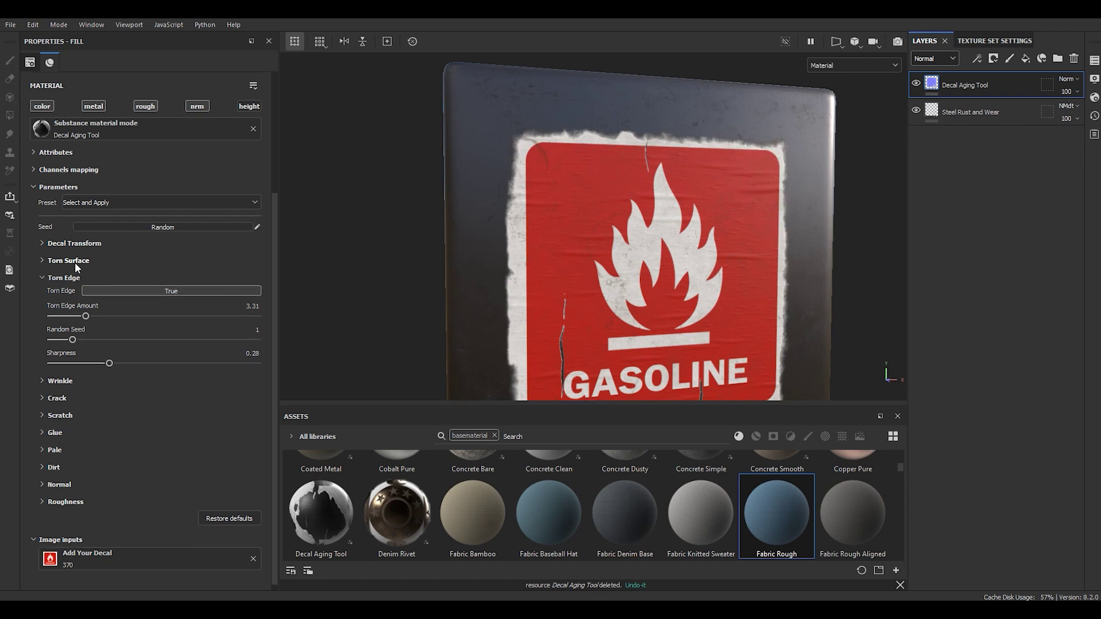
- Set the torn edge's Random Seed to 3, Sharpness to 0.86 and Torn Edge Amount to 1.07
{"action": "left_click_drag", "start_coordinate": [72, 339], "coordinate": [97, 339]}
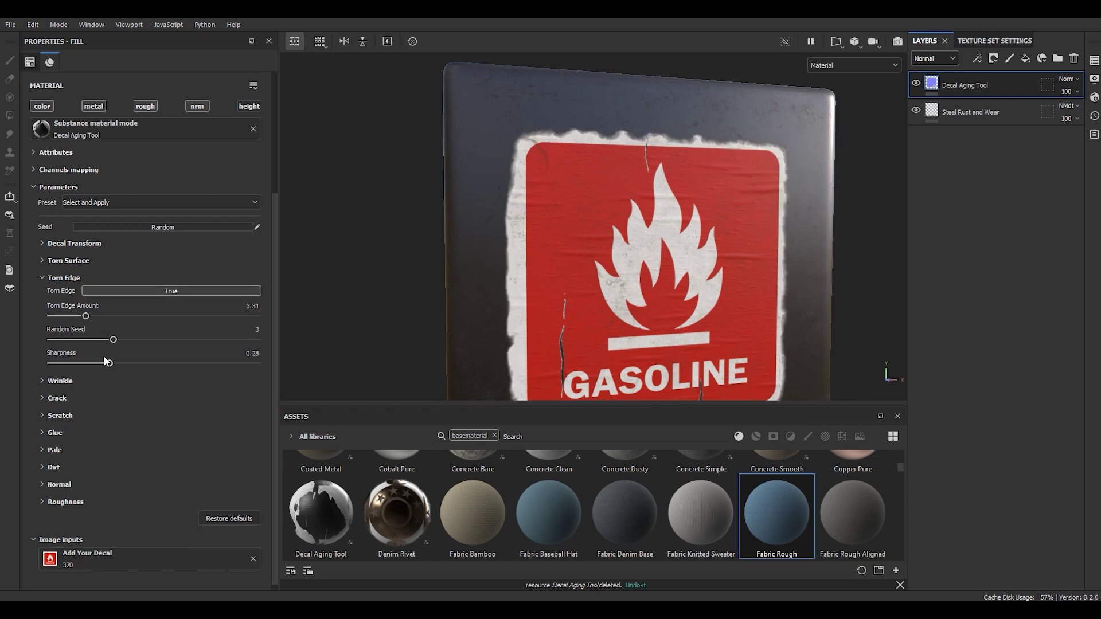
{"action": "left_click_drag", "start_coordinate": [106, 361], "coordinate": [228, 369]}
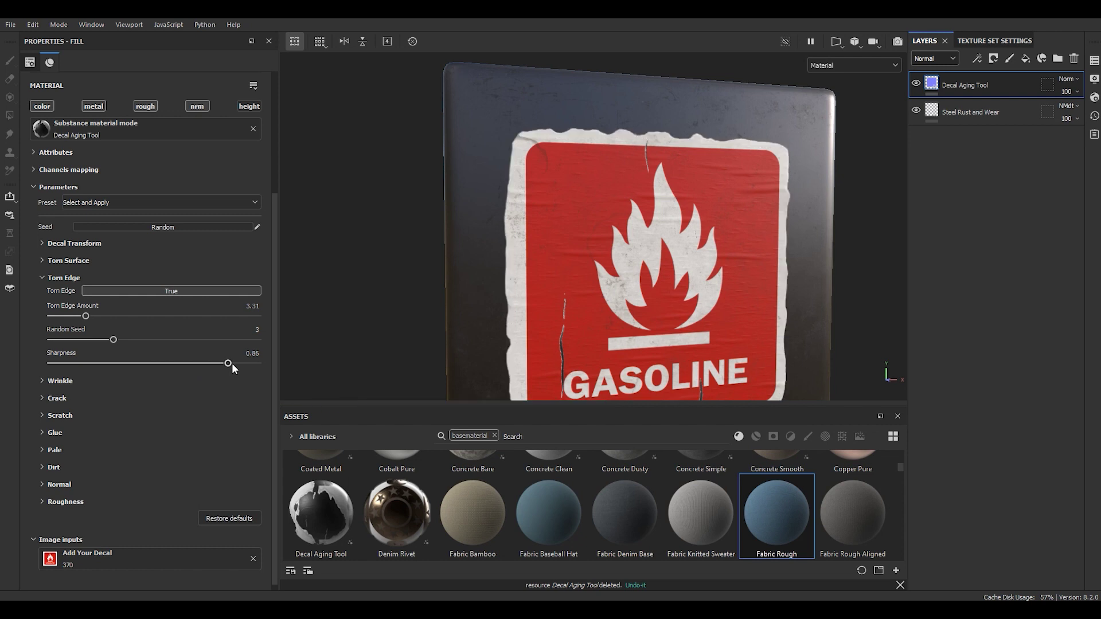
{"action": "left_click", "coordinate": [62, 316]}
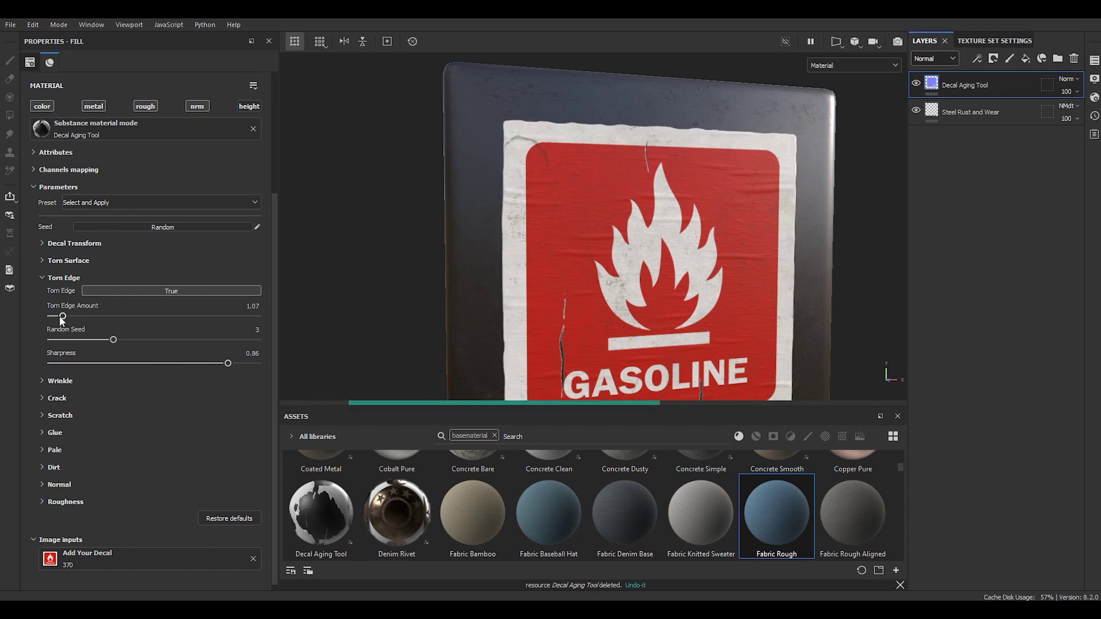
- Try a Torn Edge Amount of 13.09 with Sharpness 0.19, and disable the Torn Edge effect
{"action": "left_click_drag", "start_coordinate": [540, 163], "coordinate": [498, 248], "text": "alt"}
{"action": "scroll", "coordinate": [122, 355], "scroll_direction": "down", "scroll_amount": 1}
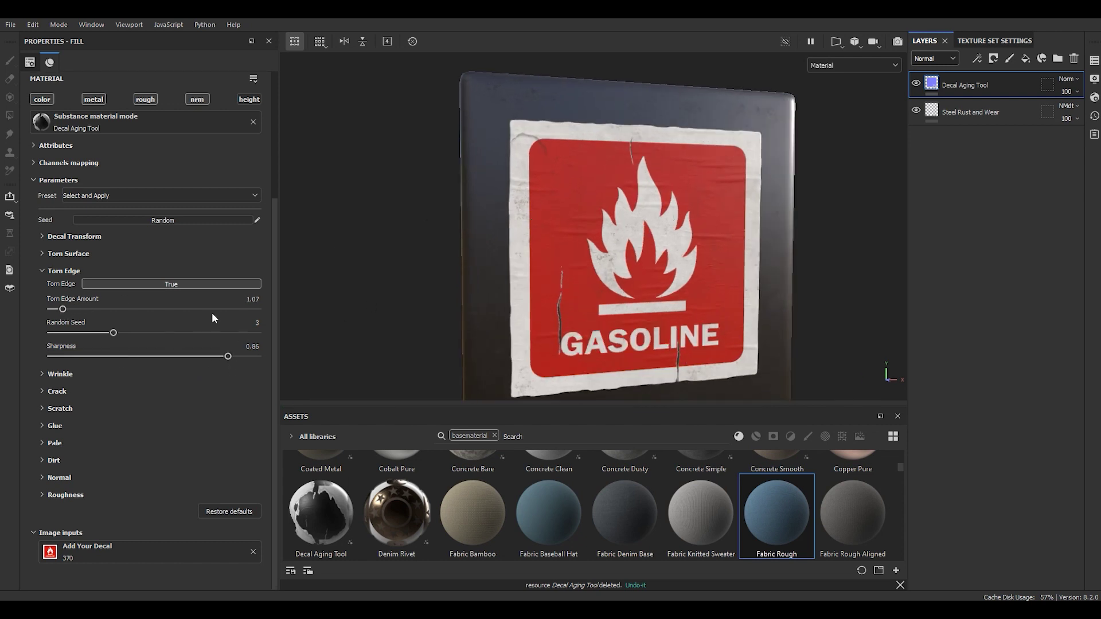
{"action": "left_click_drag", "start_coordinate": [63, 309], "coordinate": [185, 310]}
{"action": "left_click_drag", "start_coordinate": [228, 356], "coordinate": [90, 356]}
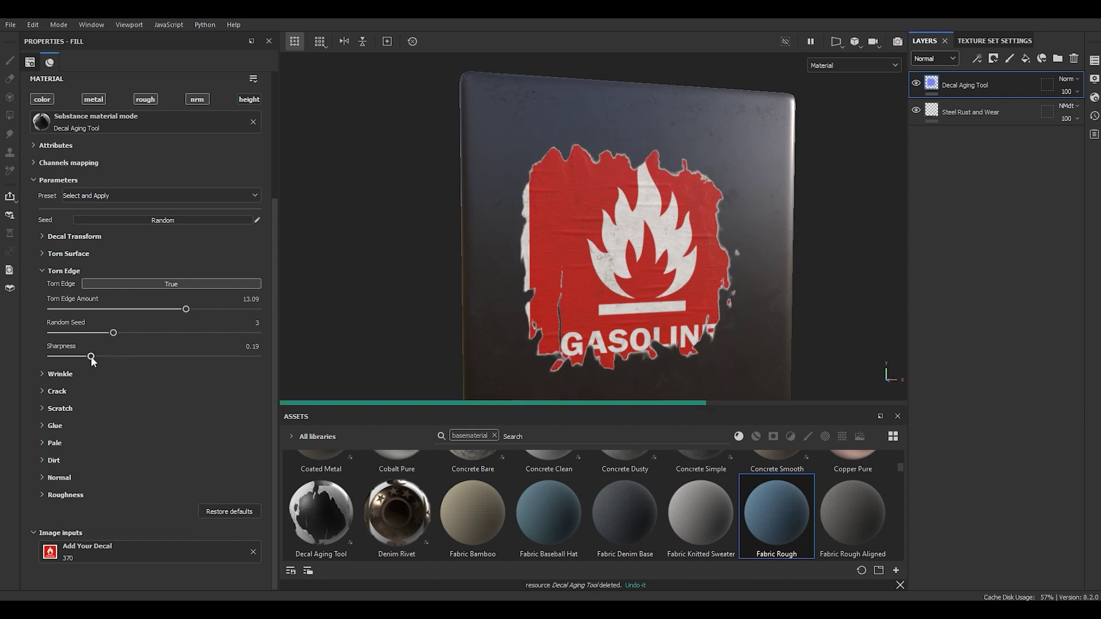
{"action": "left_click", "coordinate": [118, 286]}
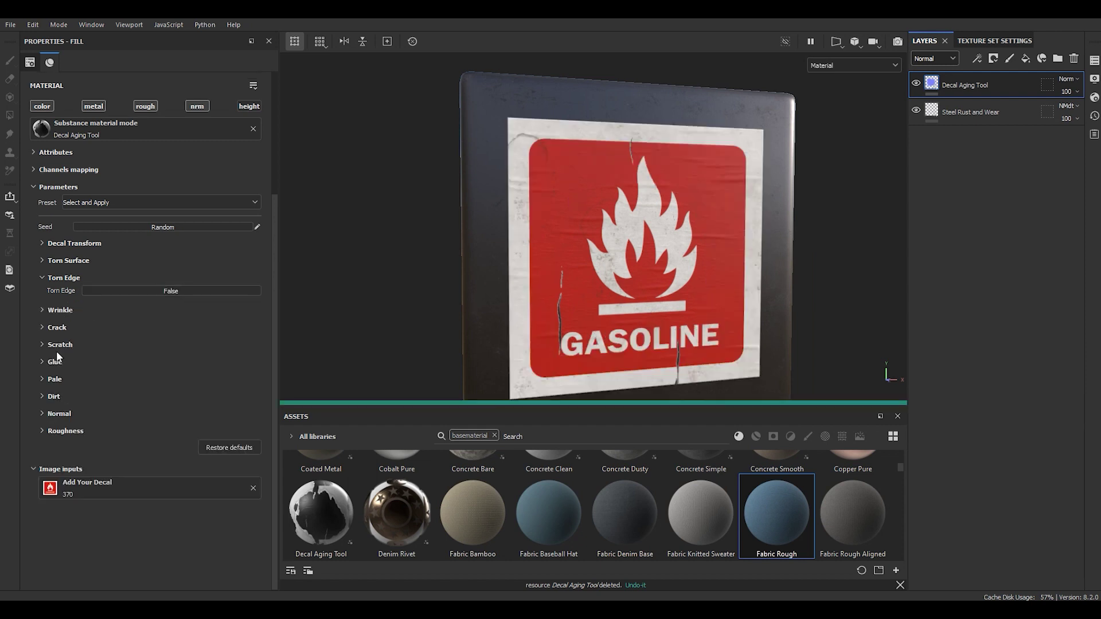
- Set the decal's Wrinkle Scale to 0.74, Wrinkle Amount to 0.32, wrinkle Random seed to 2 and Blur to 1.71
{"action": "left_click", "coordinate": [56, 310]}
{"action": "left_click_drag", "start_coordinate": [185, 348], "coordinate": [183, 374]}
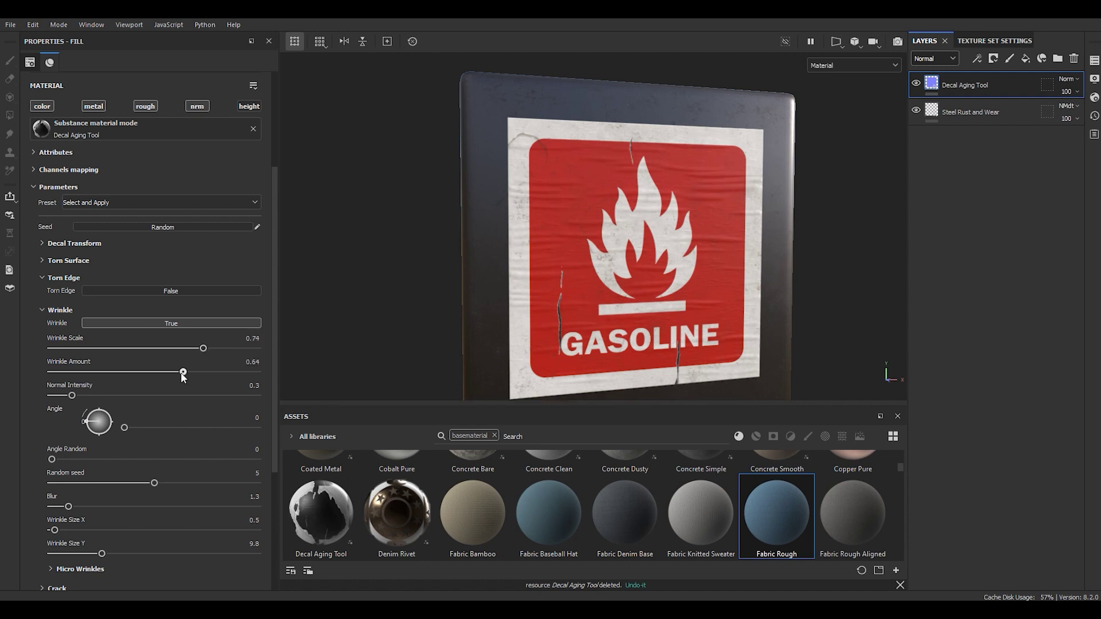
{"action": "left_click_drag", "start_coordinate": [121, 486], "coordinate": [93, 484]}
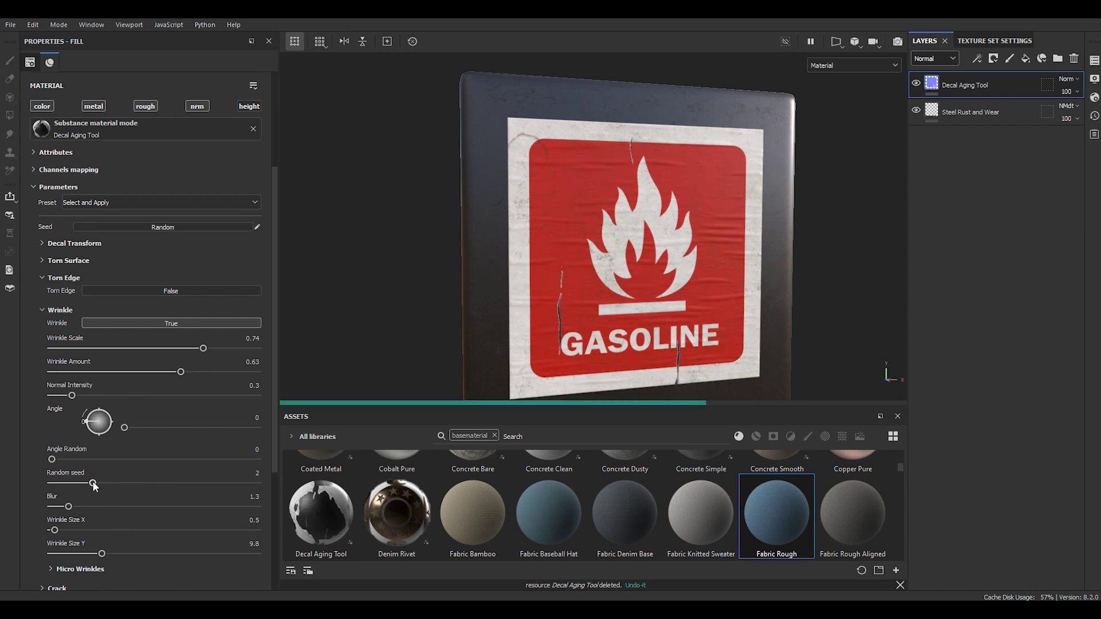
{"action": "left_click", "coordinate": [55, 507]}
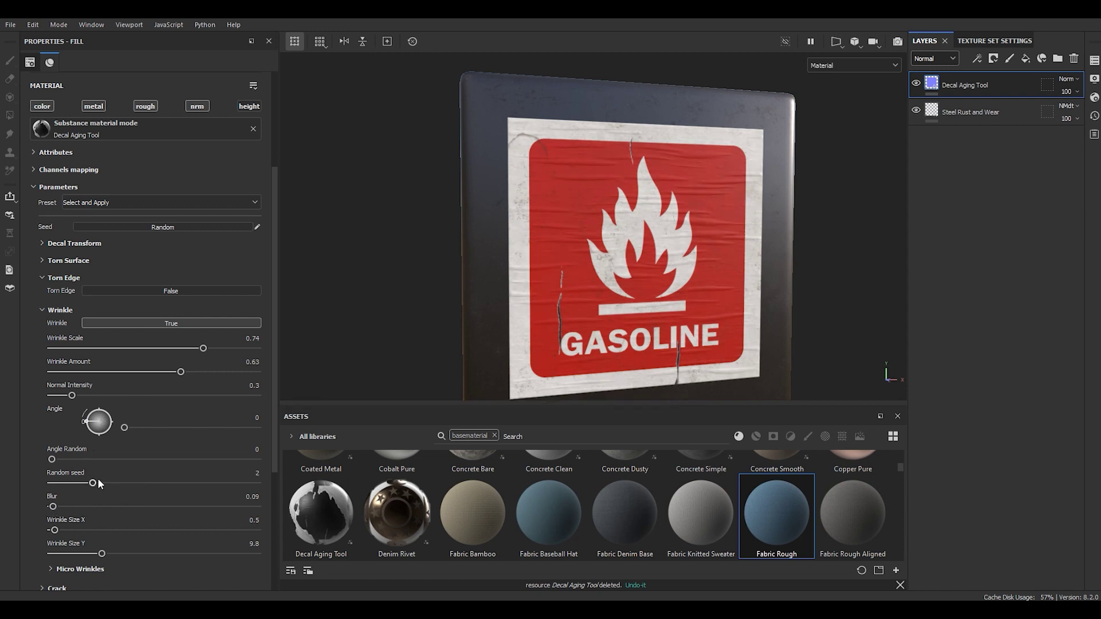
{"action": "left_click", "coordinate": [118, 372]}
{"action": "left_click", "coordinate": [73, 507]}
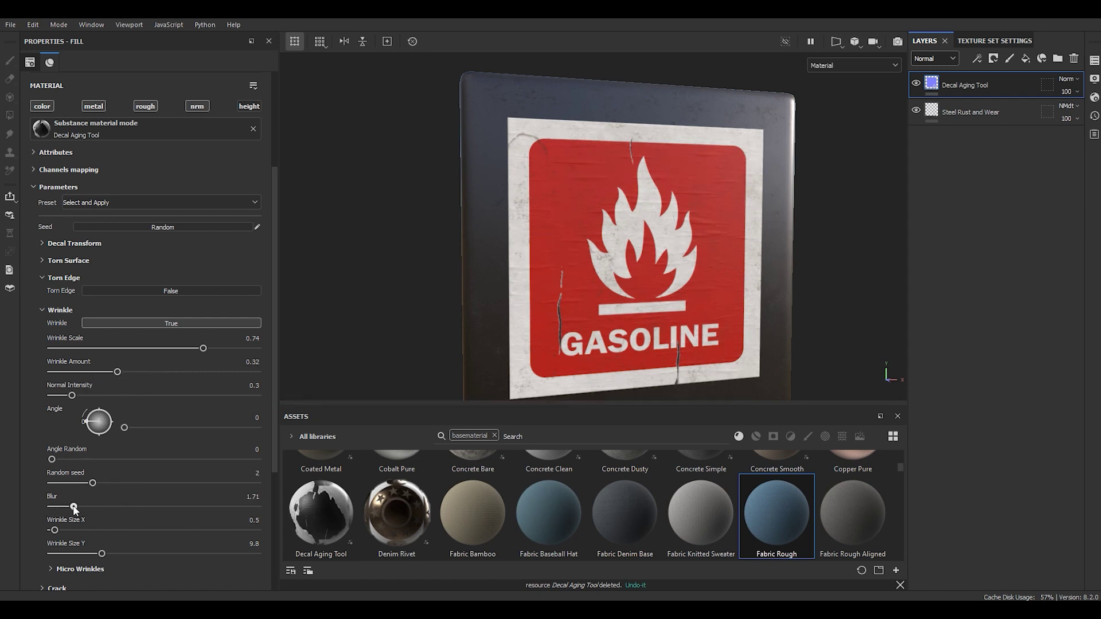
- Set the decal's Wrinkle Size X to 1.24, Wrinkle Size Y to 19.66 and wrinkle Normal Intensity to 0.63
{"action": "left_click", "coordinate": [89, 460]}
{"action": "left_click", "coordinate": [51, 460]}
{"action": "left_click", "coordinate": [100, 530]}
{"action": "left_click_drag", "start_coordinate": [101, 531], "coordinate": [58, 531]}
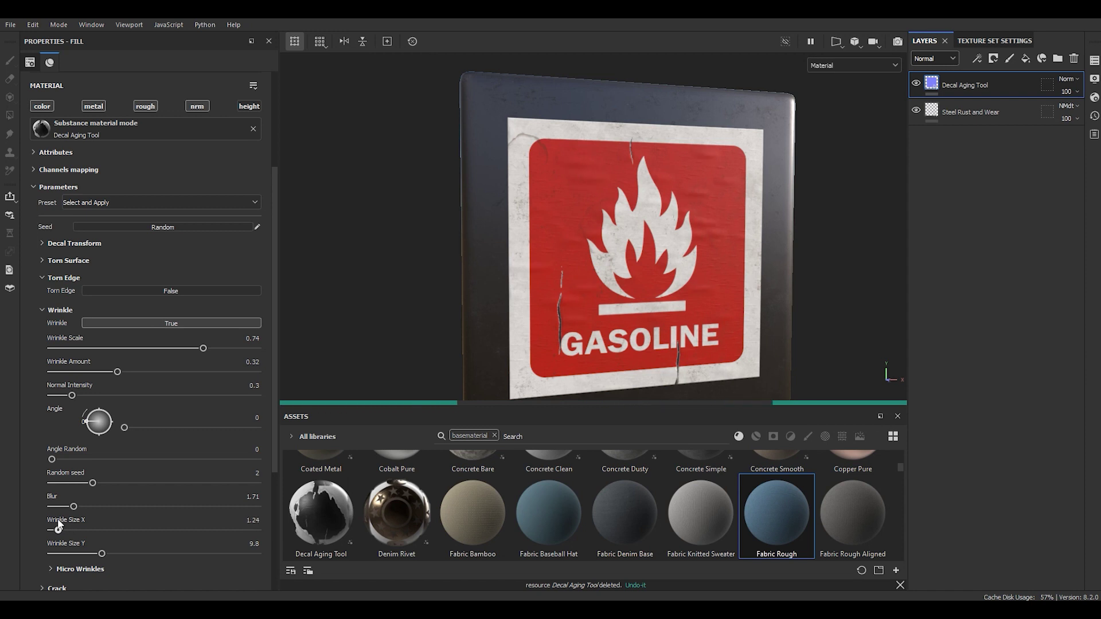
{"action": "left_click_drag", "start_coordinate": [114, 553], "coordinate": [205, 554]}
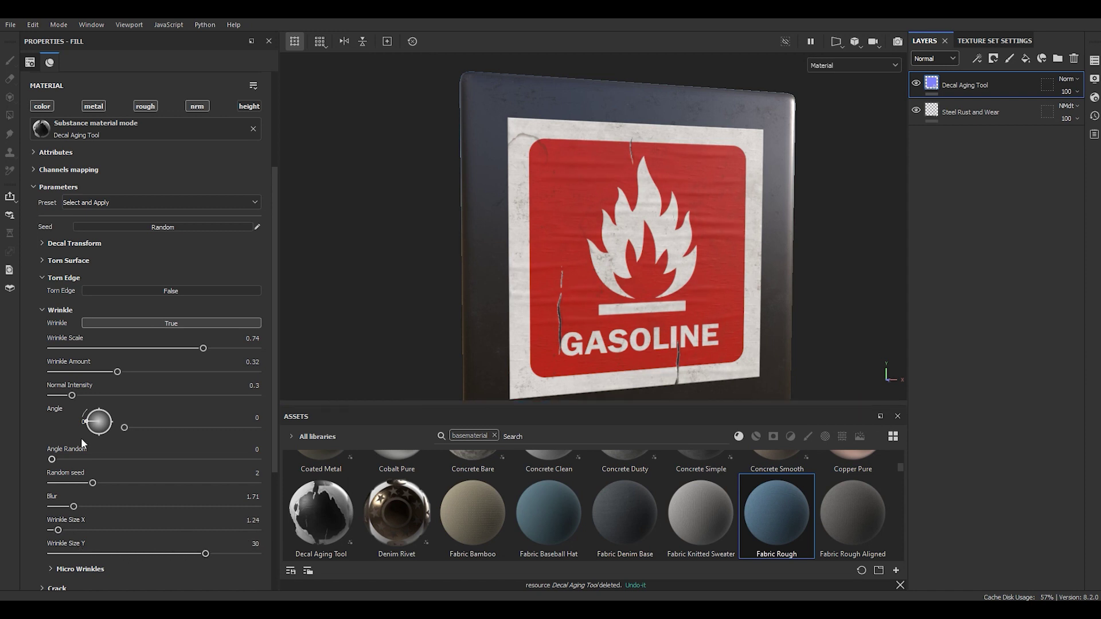
{"action": "left_click", "coordinate": [95, 396]}
{"action": "left_click", "coordinate": [152, 554]}
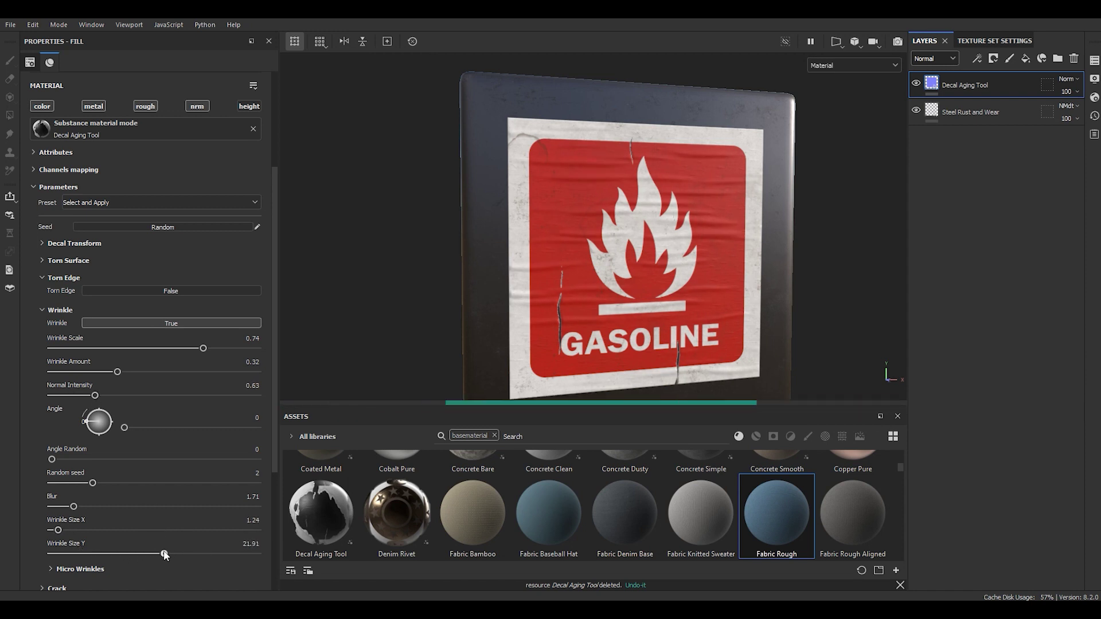
- Toggle Micro Wrinkles off and on, and set their Normal Intensity to 0.23 and Angle Random to 0.71
{"action": "scroll", "coordinate": [153, 550], "scroll_direction": "down", "scroll_amount": 1}
{"action": "left_click", "coordinate": [83, 538]}
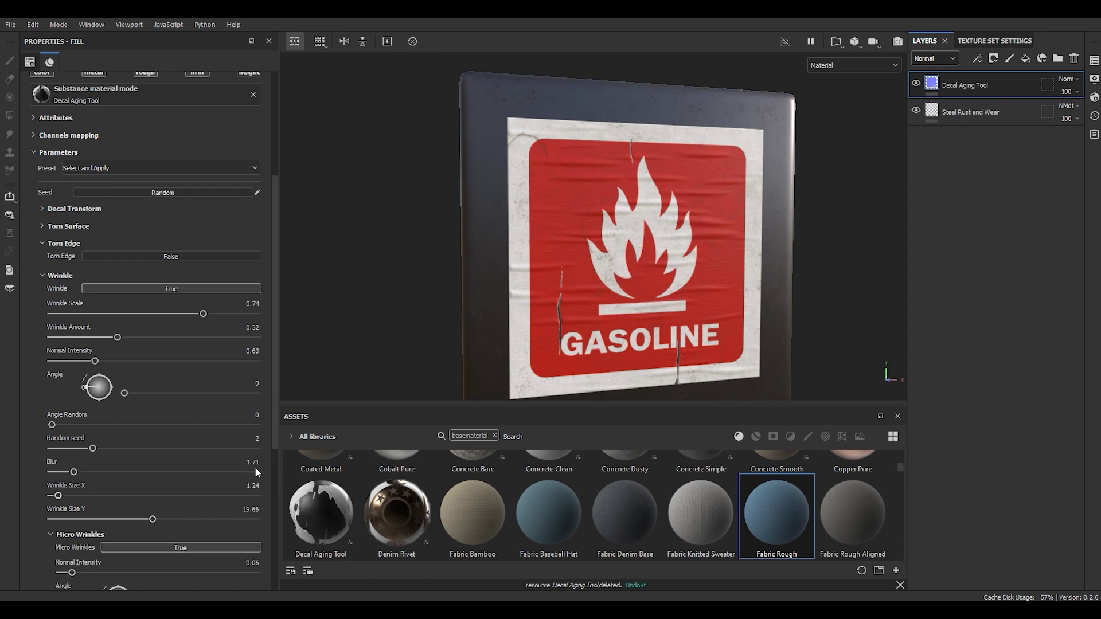
{"action": "scroll", "coordinate": [538, 195], "scroll_direction": "up", "scroll_amount": 5}
{"action": "scroll", "coordinate": [167, 482], "scroll_direction": "down", "scroll_amount": 2}
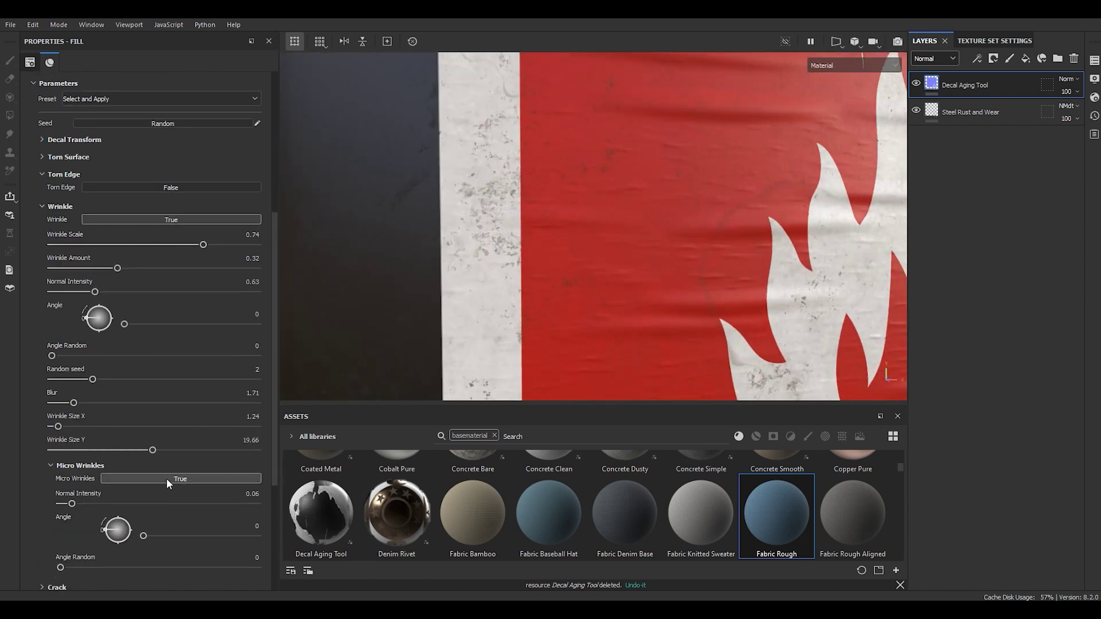
{"action": "left_click", "coordinate": [166, 478]}
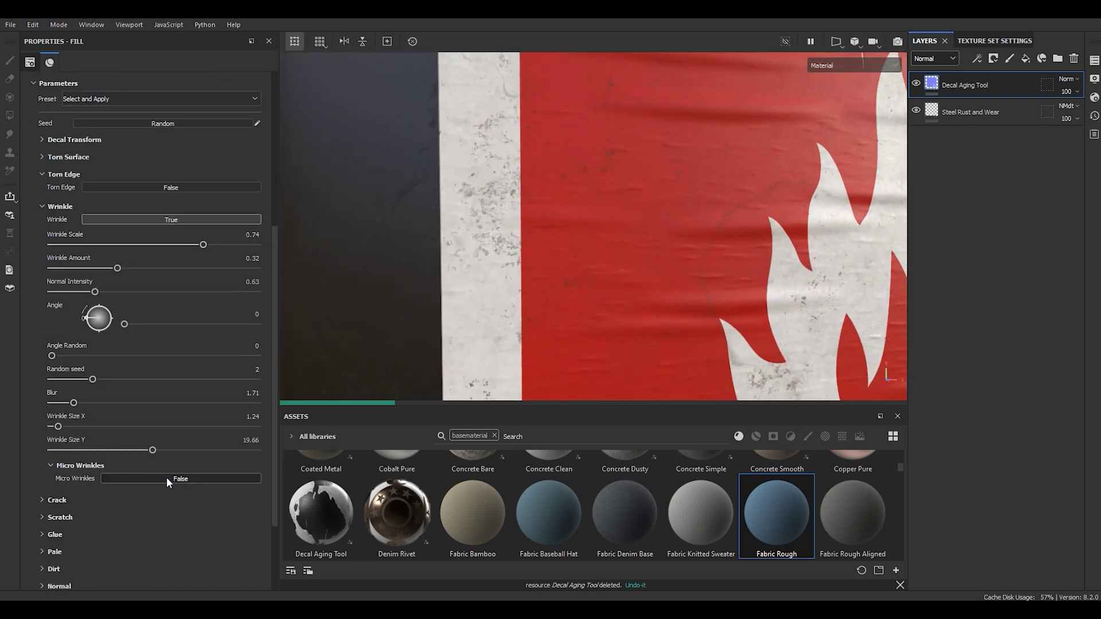
{"action": "left_click", "coordinate": [166, 478]}
{"action": "scroll", "coordinate": [86, 432], "scroll_direction": "down", "scroll_amount": 2}
{"action": "left_click_drag", "start_coordinate": [72, 434], "coordinate": [105, 435]}
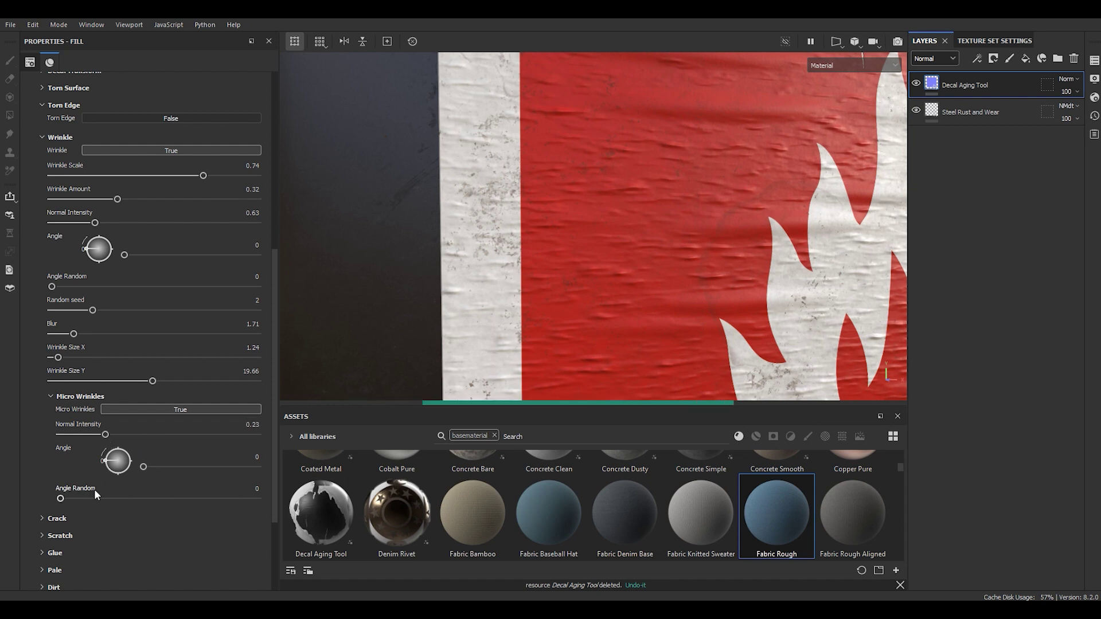
{"action": "left_click_drag", "start_coordinate": [60, 498], "coordinate": [200, 498]}
{"action": "scroll", "coordinate": [535, 175], "scroll_direction": "down", "scroll_amount": 5}
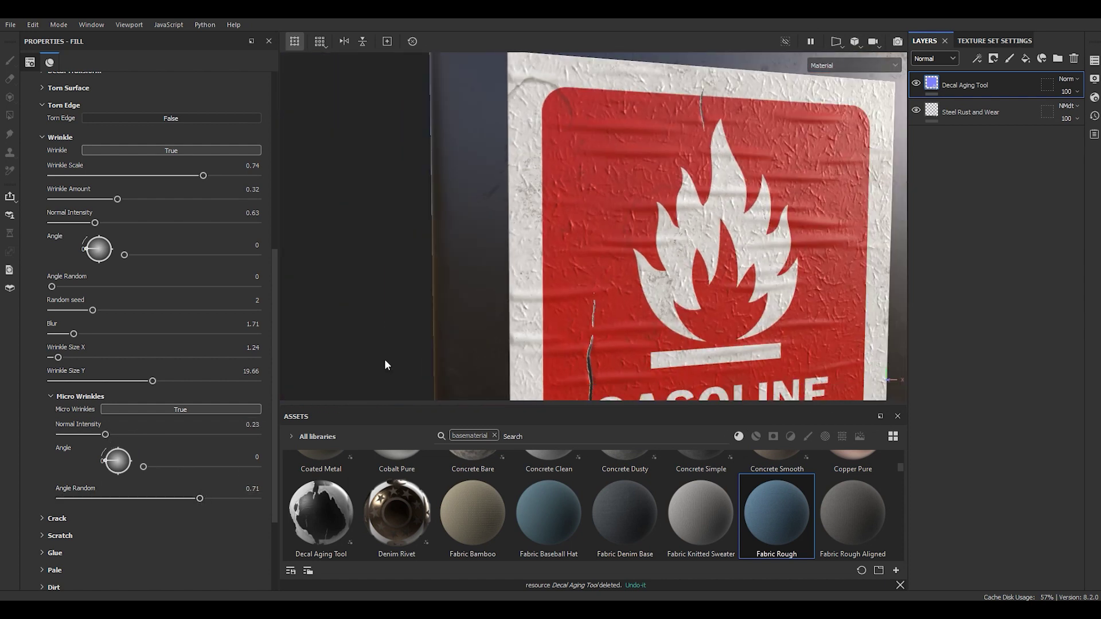
- Reset the micro wrinkles' Angle Random to 0 and try an Angle of 90
{"action": "left_click_drag", "start_coordinate": [108, 500], "coordinate": [60, 499]}
{"action": "left_click", "coordinate": [257, 458]}
{"action": "type", "text": "90"}
{"action": "key", "text": "Return"}
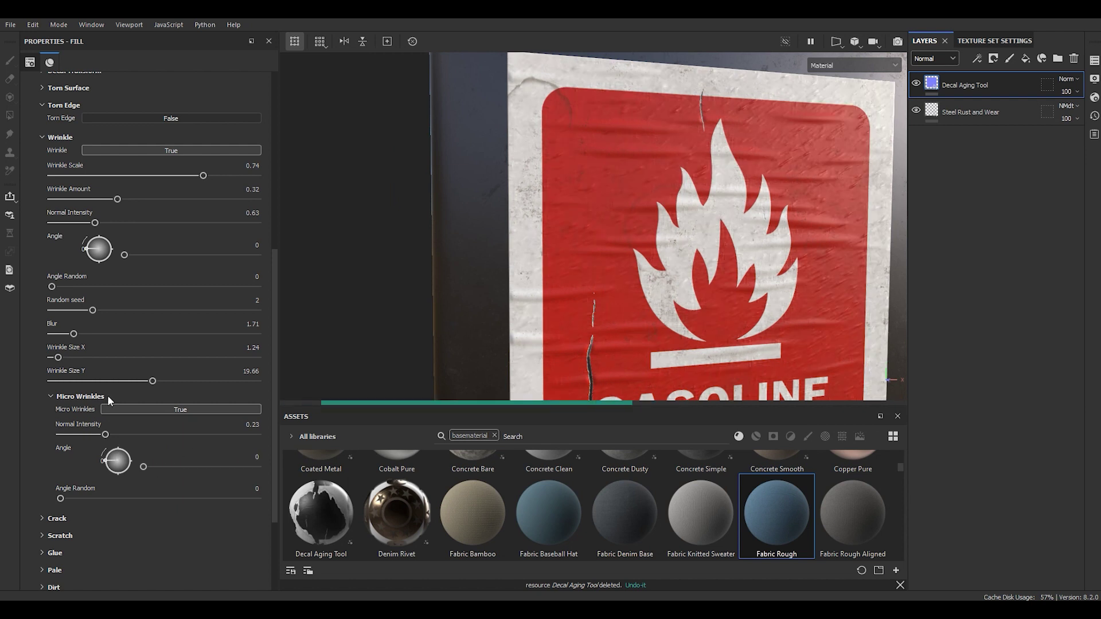
- Turn off the Wrinkle effect and enable the Scratch effect on the decal
{"action": "left_click", "coordinate": [133, 151]}
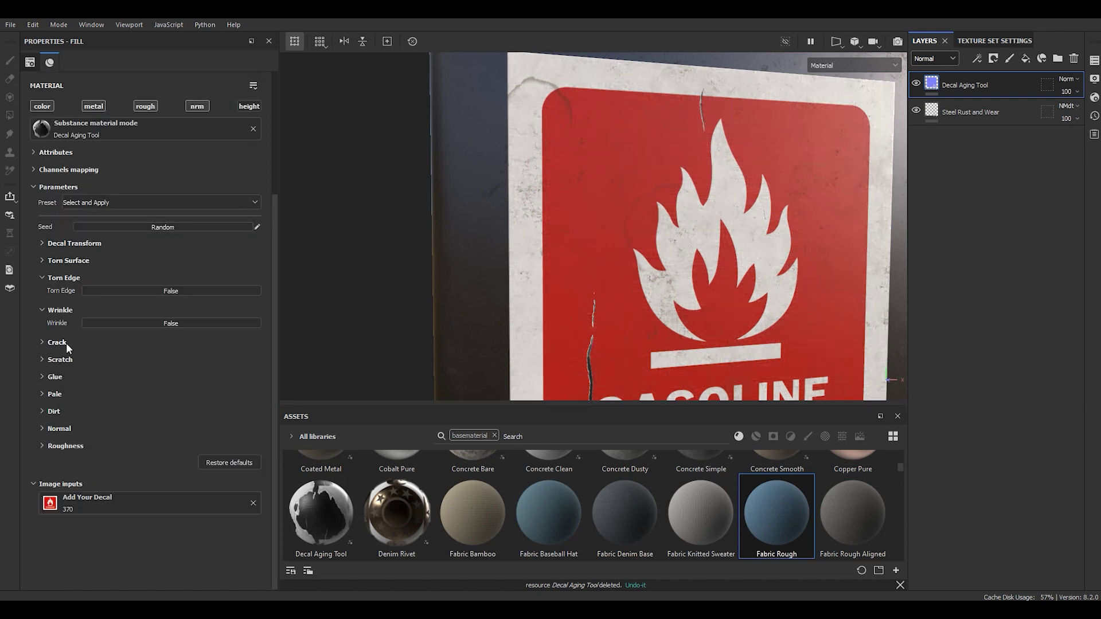
{"action": "left_click", "coordinate": [61, 361]}
{"action": "left_click", "coordinate": [123, 373]}
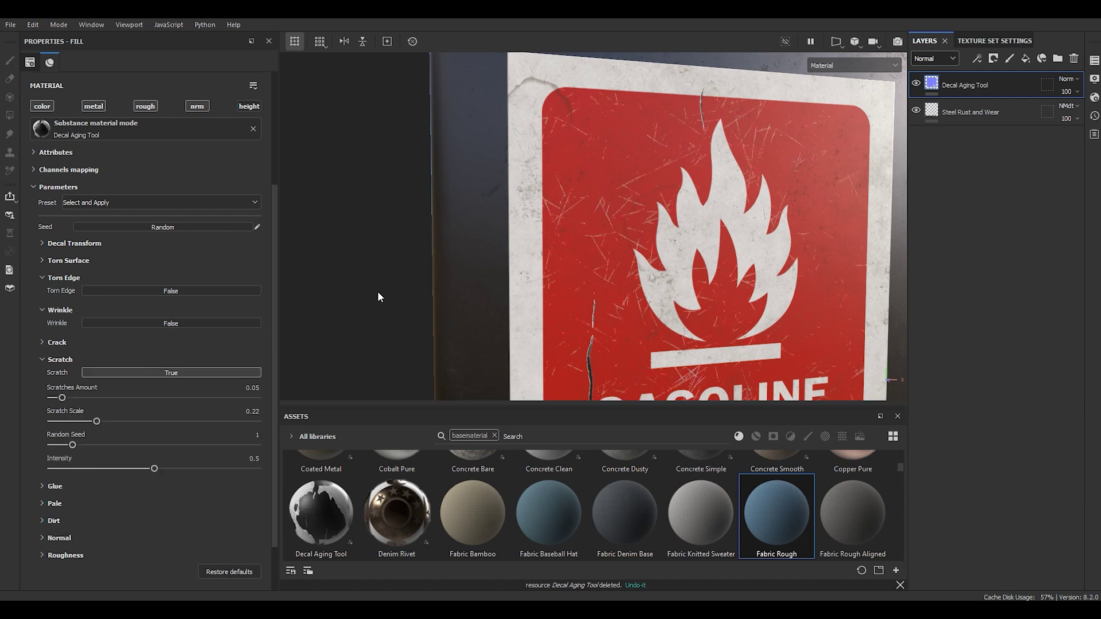
- Set the Scratch Scale to 0.55, Scratches Amount to 0.26 and scratch Intensity to 0
{"action": "scroll", "coordinate": [552, 235], "scroll_direction": "up", "scroll_amount": 3}
{"action": "left_click_drag", "start_coordinate": [96, 421], "coordinate": [165, 422]}
{"action": "scroll", "coordinate": [479, 309], "scroll_direction": "down", "scroll_amount": 3}
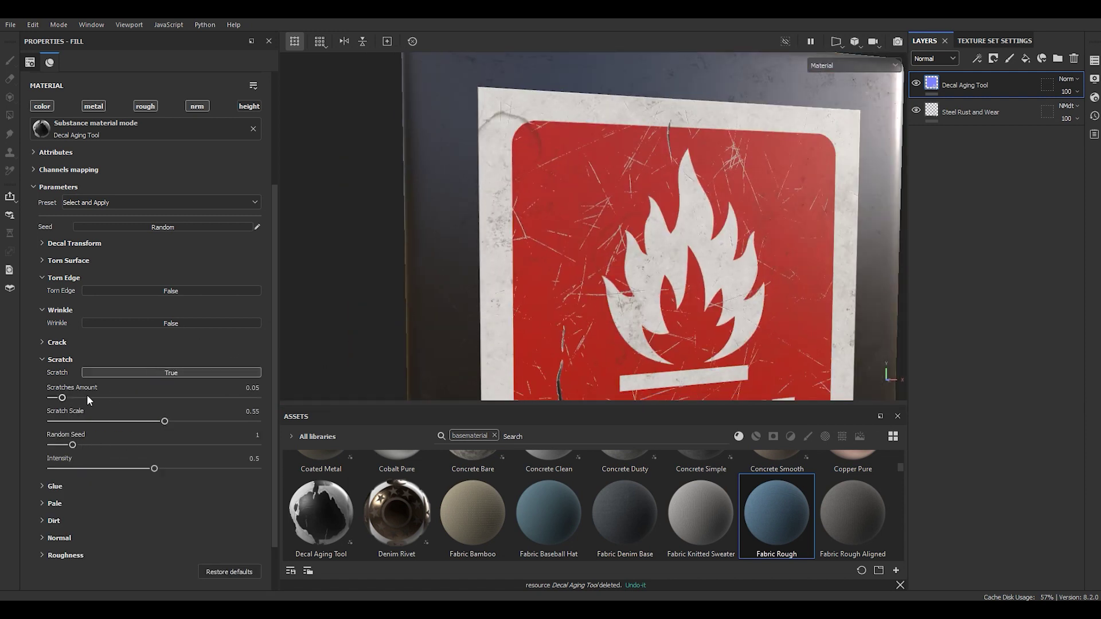
{"action": "mouse_move", "coordinate": [87, 396]}
{"action": "left_mouse_down"}
{"action": "mouse_move", "coordinate": [122, 395]}
{"action": "mouse_move", "coordinate": [105, 398]}
{"action": "left_mouse_up"}
{"action": "left_click_drag", "start_coordinate": [154, 469], "coordinate": [61, 472]}
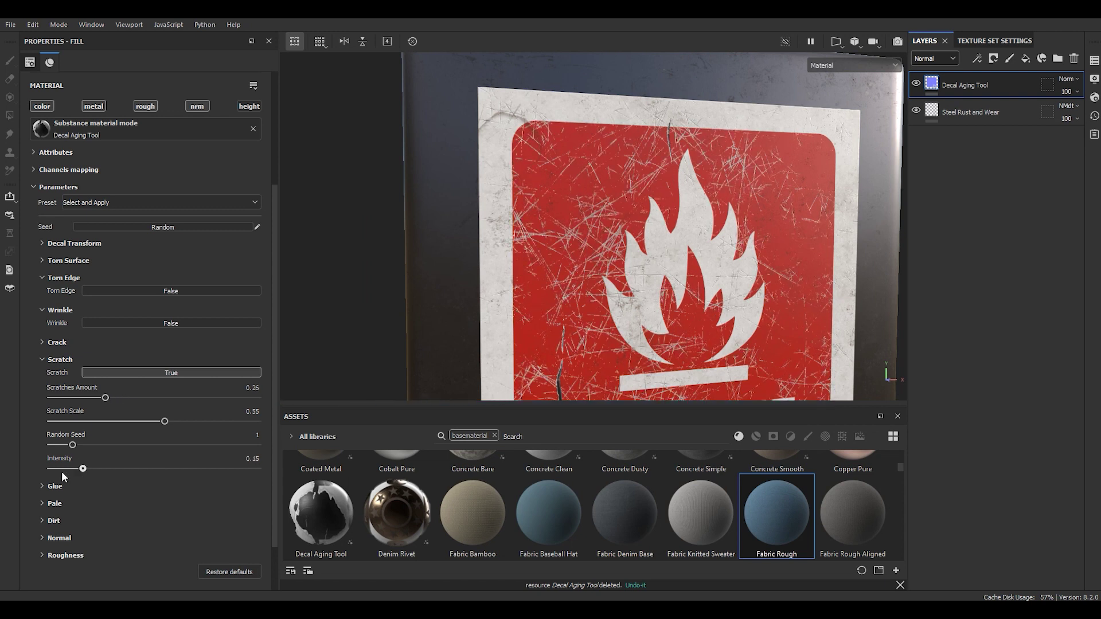
{"action": "right_click_drag", "start_coordinate": [468, 304], "coordinate": [323, 351], "text": "alt"}
{"action": "scroll", "coordinate": [248, 386], "scroll_direction": "down", "scroll_amount": 3}
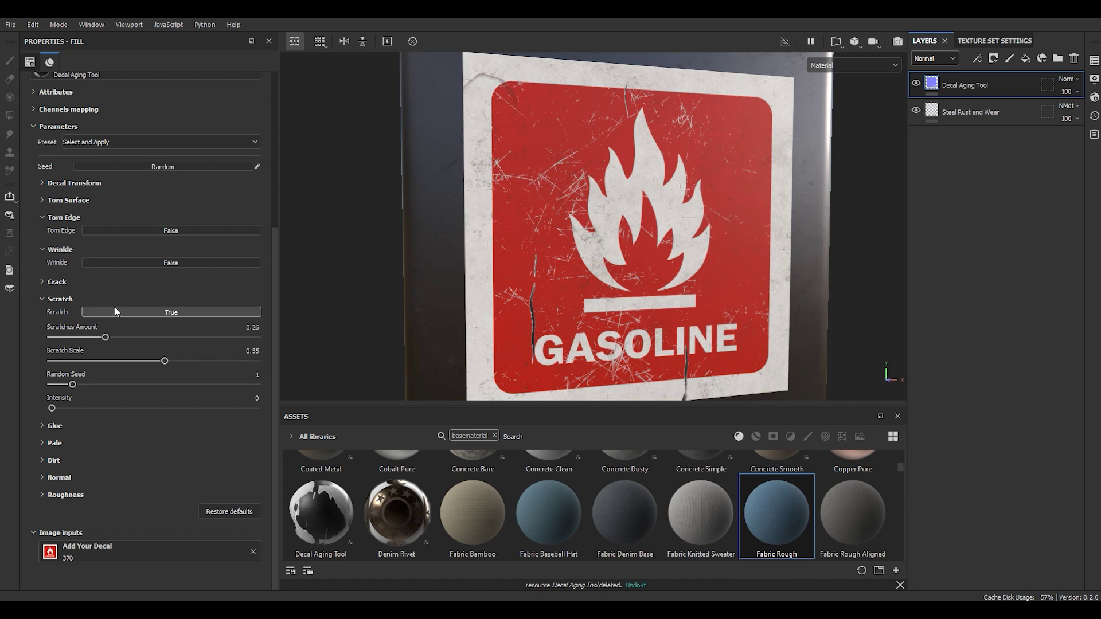
- Turn off the Scratch effect and show the decal's Glue settings
{"action": "left_click", "coordinate": [115, 310]}
{"action": "left_click", "coordinate": [50, 391]}
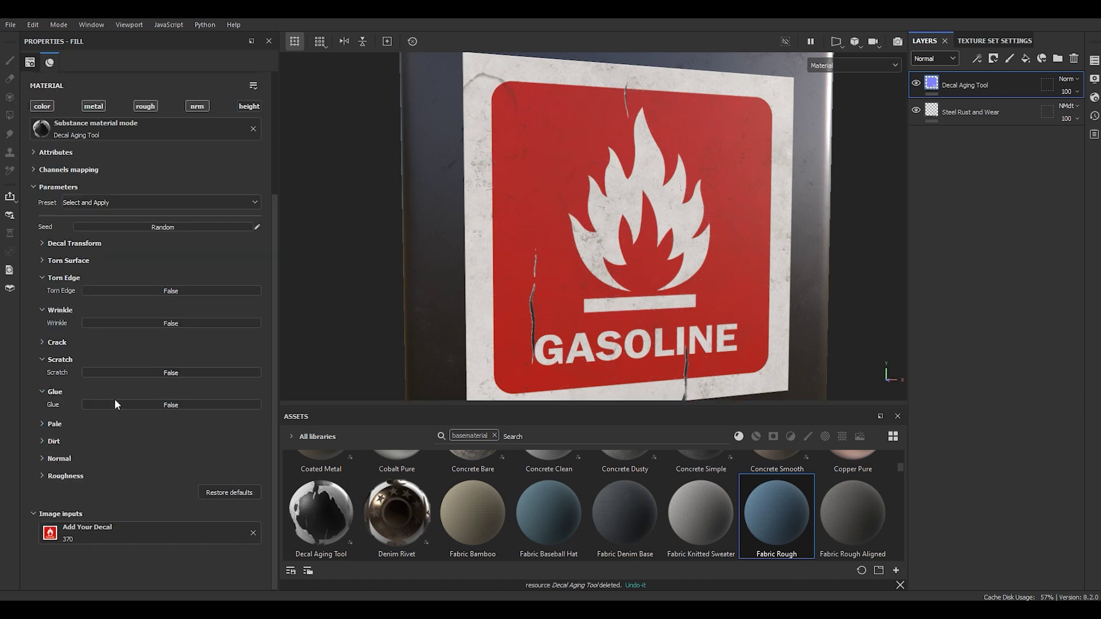
{"action": "left_click", "coordinate": [119, 404]}
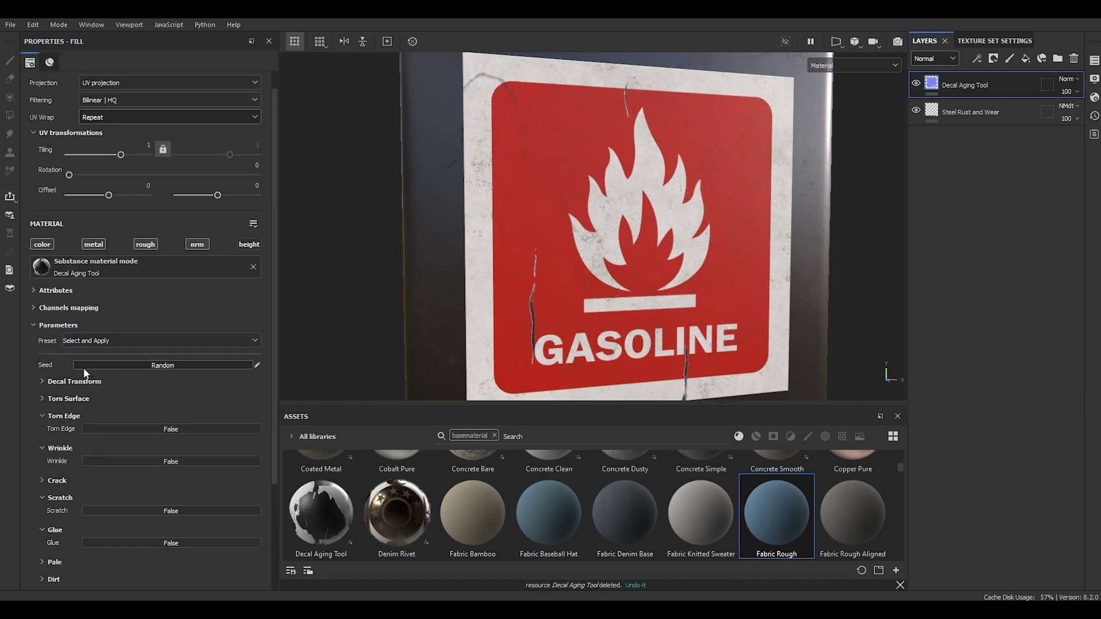
- Enable the Torn Surface effect and the Glue effect on the decal
{"action": "left_click", "coordinate": [62, 398]}
{"action": "left_click", "coordinate": [120, 411]}
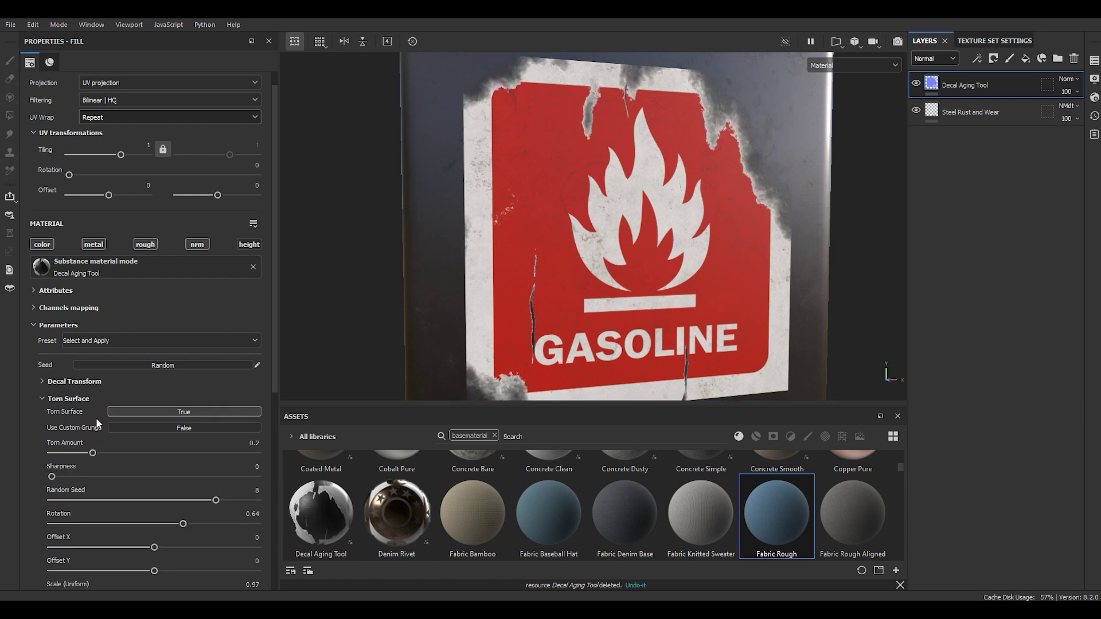
{"action": "scroll", "coordinate": [97, 419], "scroll_direction": "down", "scroll_amount": 3}
{"action": "left_click", "coordinate": [48, 262]}
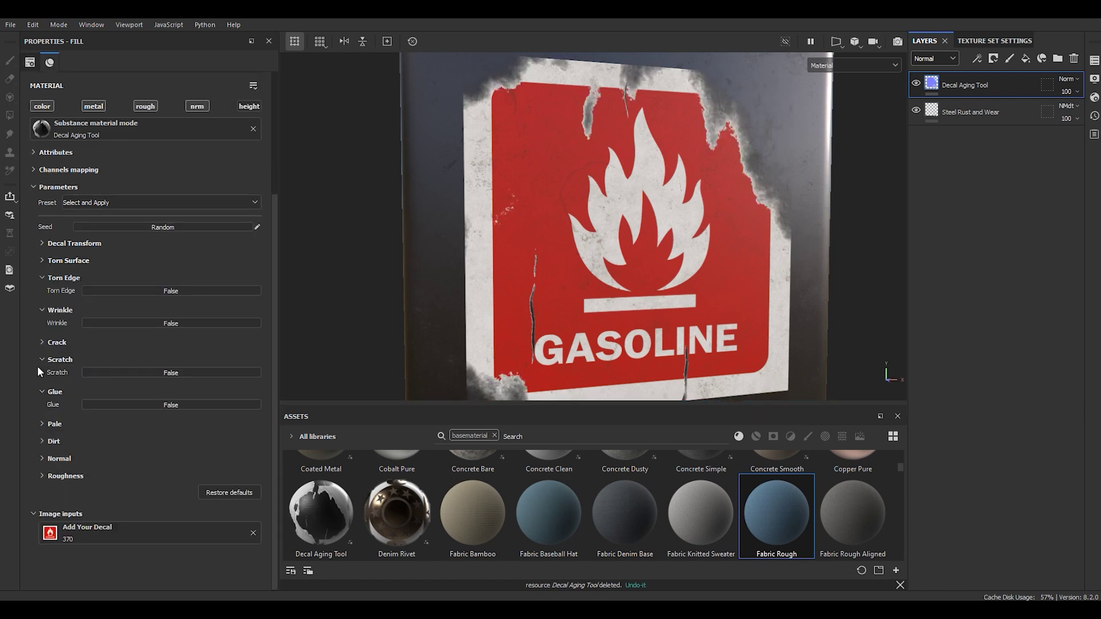
{"action": "left_click", "coordinate": [118, 406]}
{"action": "scroll", "coordinate": [759, 91], "scroll_direction": "up", "scroll_amount": 5}
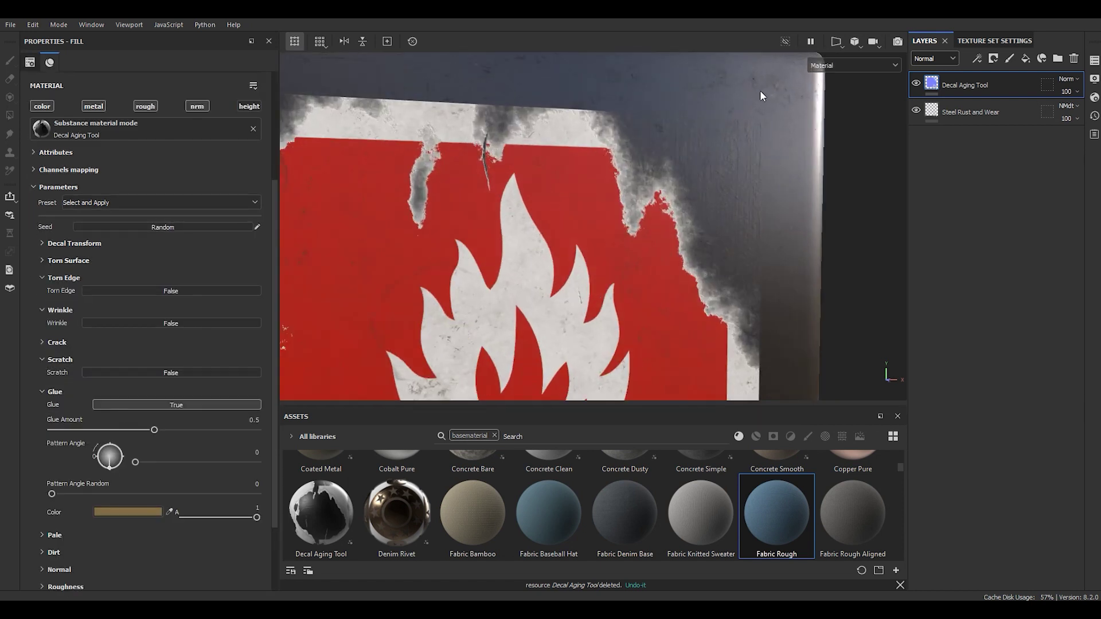
- Change the glue Color to orange D39424
{"action": "left_click_drag", "start_coordinate": [745, 127], "coordinate": [731, 125], "text": "alt"}
{"action": "right_click_drag", "start_coordinate": [732, 125], "coordinate": [638, 202], "text": "shift"}
{"action": "scroll", "coordinate": [638, 202], "scroll_direction": "down", "scroll_amount": 3}
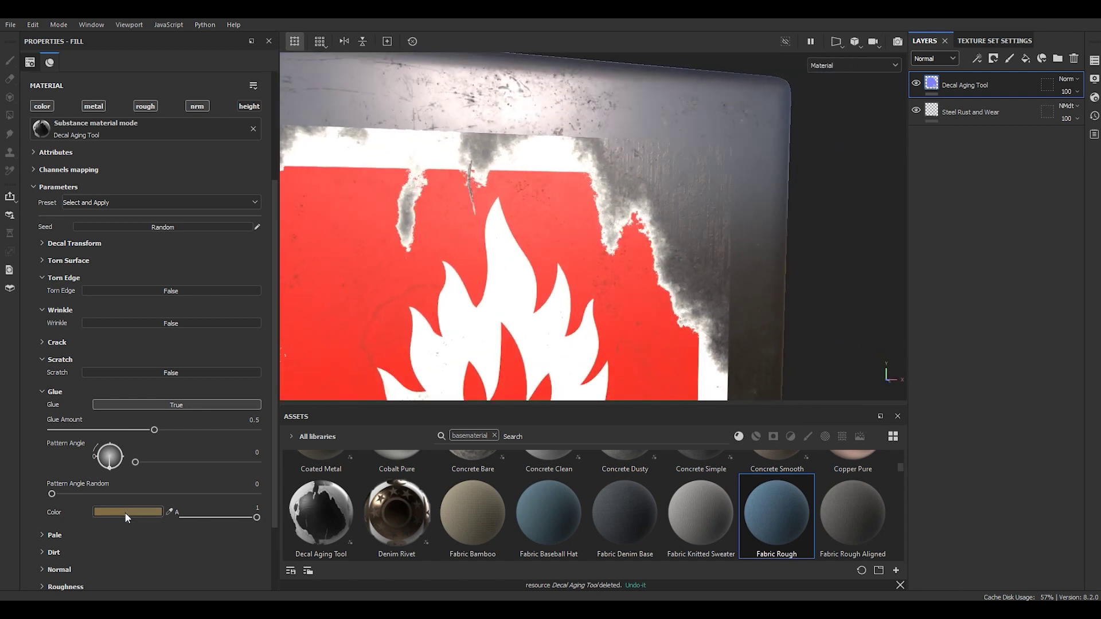
{"action": "left_click", "coordinate": [125, 511]}
{"action": "left_click_drag", "start_coordinate": [253, 434], "coordinate": [241, 436]}
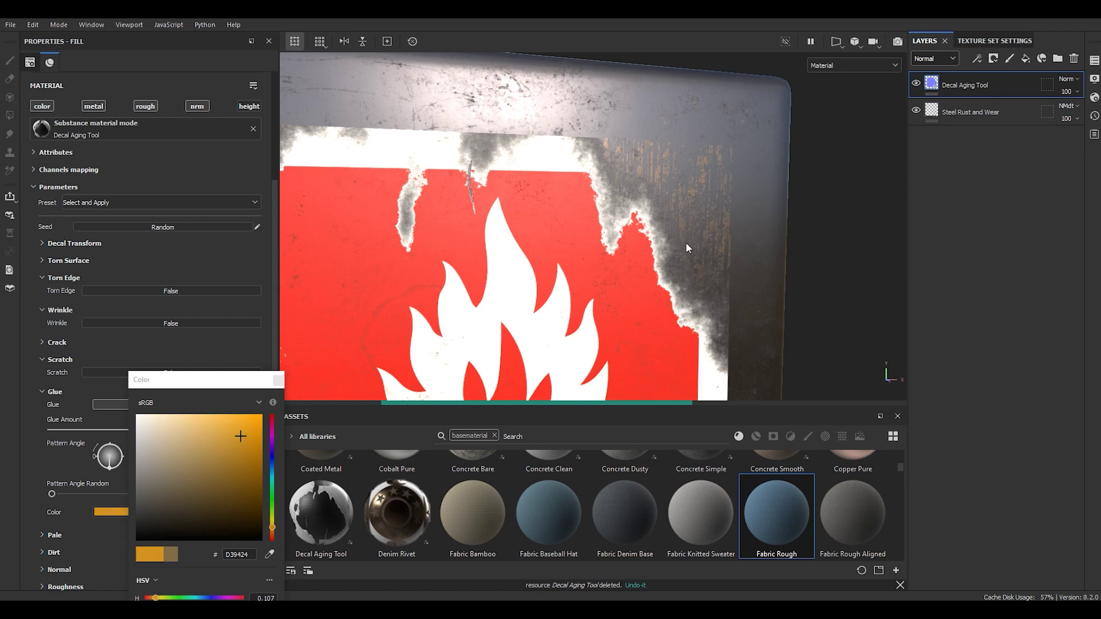
{"action": "scroll", "coordinate": [686, 243], "scroll_direction": "down", "scroll_amount": 4}
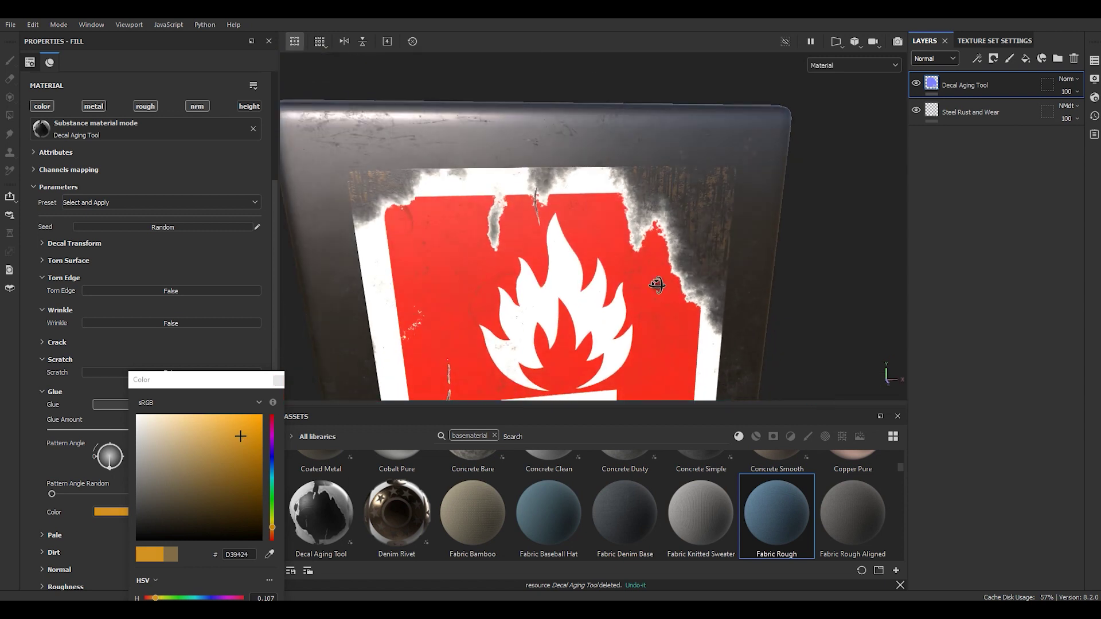
{"action": "left_click_drag", "start_coordinate": [658, 285], "coordinate": [656, 279], "text": "alt"}
{"action": "left_click", "coordinate": [279, 380]}
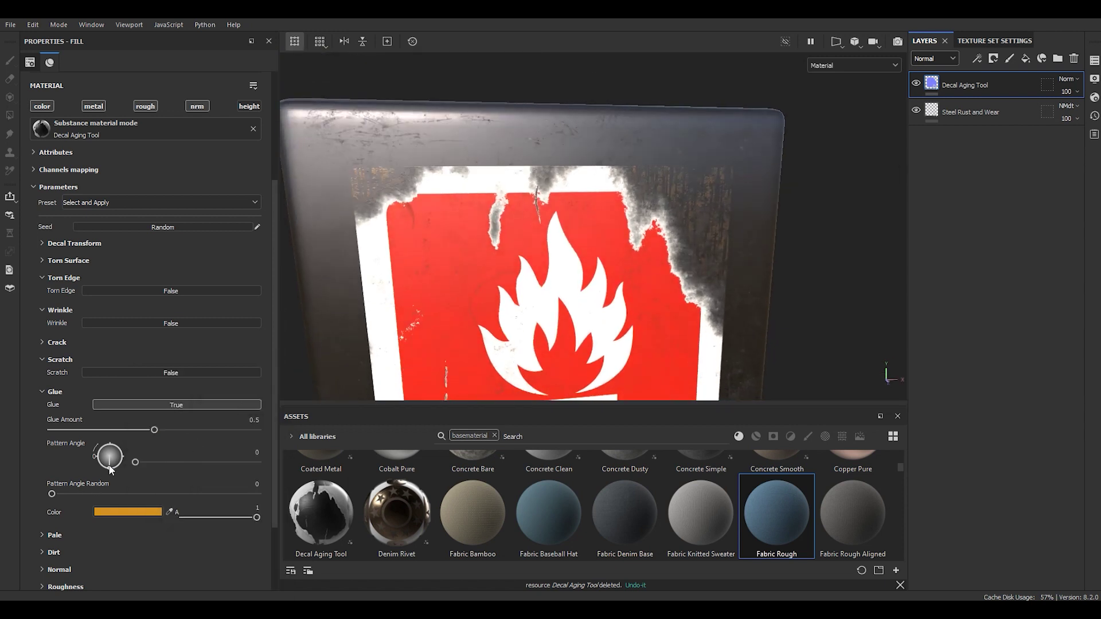
- Rotate the glue's Pattern Angle and set its Pattern Angle Random to 1
{"action": "left_click_drag", "start_coordinate": [109, 465], "coordinate": [80, 453]}
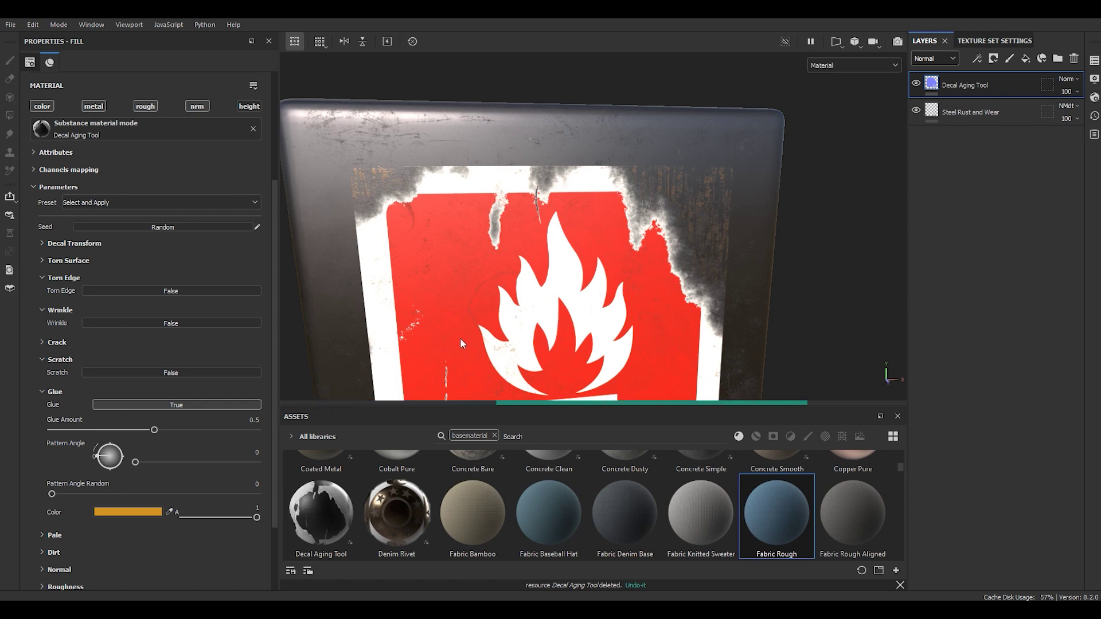
{"action": "left_click_drag", "start_coordinate": [51, 494], "coordinate": [295, 493]}
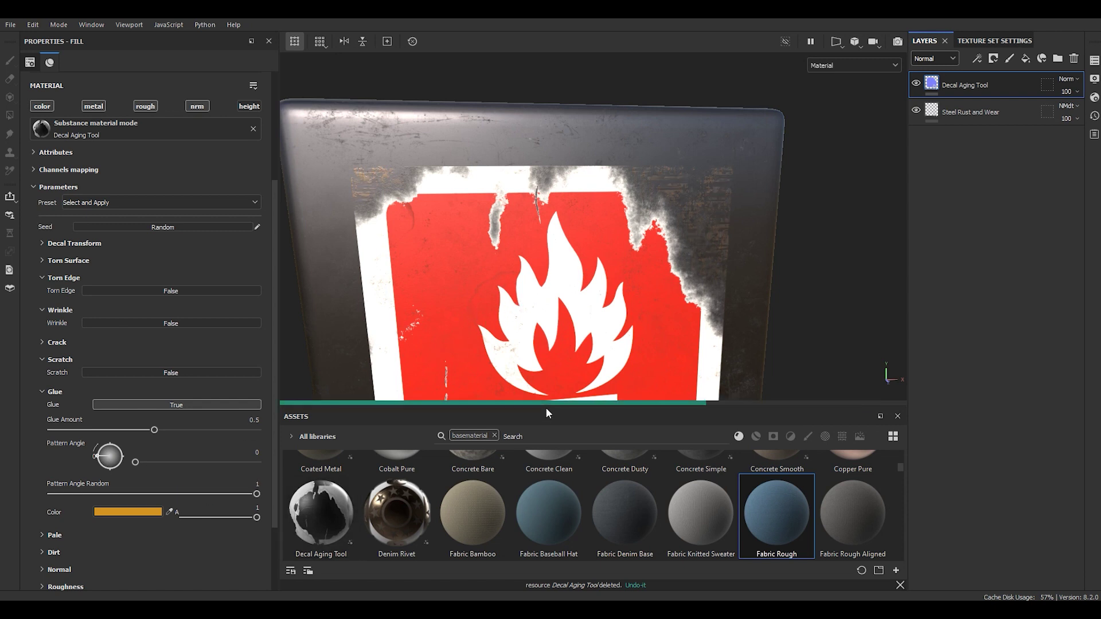
- Raise the torn surface's Torn Amount to 0.43, and further to 0.83, to expose the glue
{"action": "scroll", "coordinate": [115, 345], "scroll_direction": "up", "scroll_amount": 3}
{"action": "left_click", "coordinate": [64, 364]}
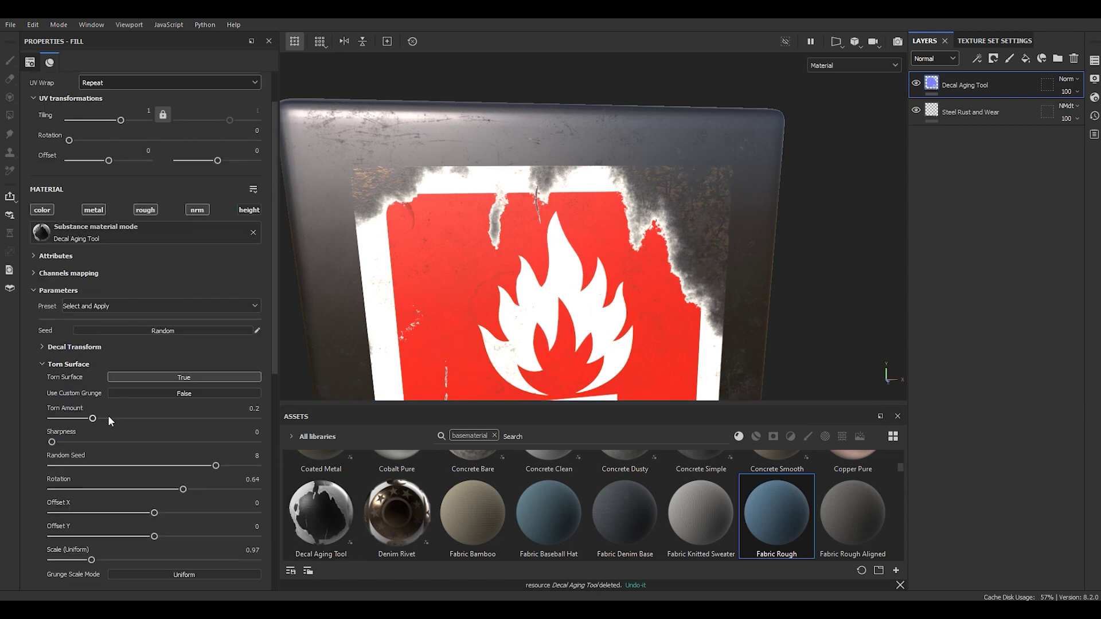
{"action": "left_click", "coordinate": [139, 419]}
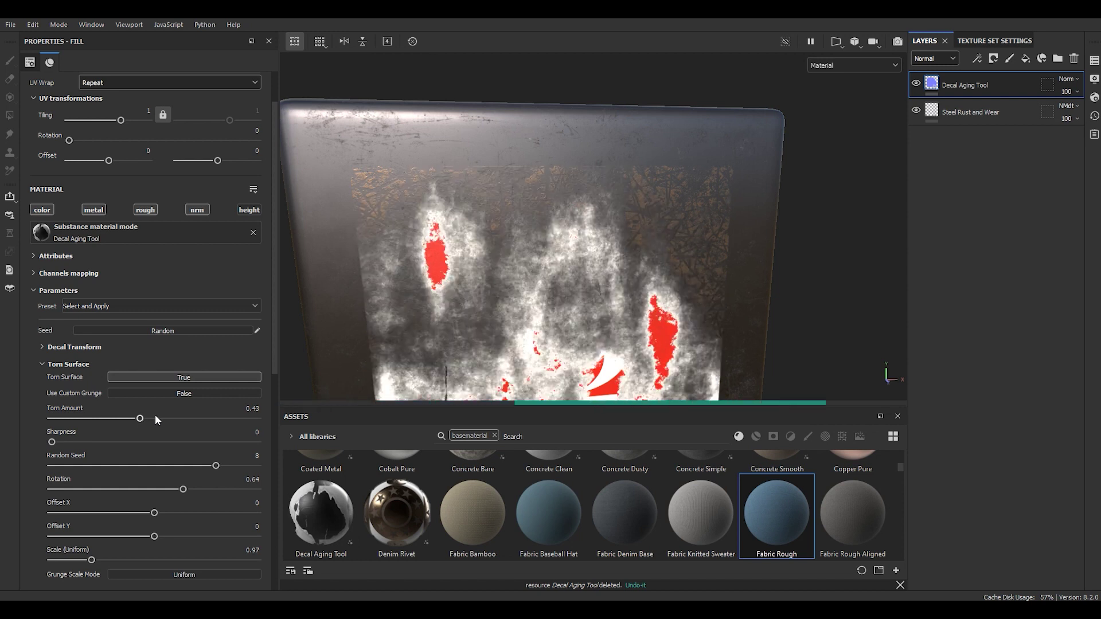
{"action": "left_click", "coordinate": [222, 419]}
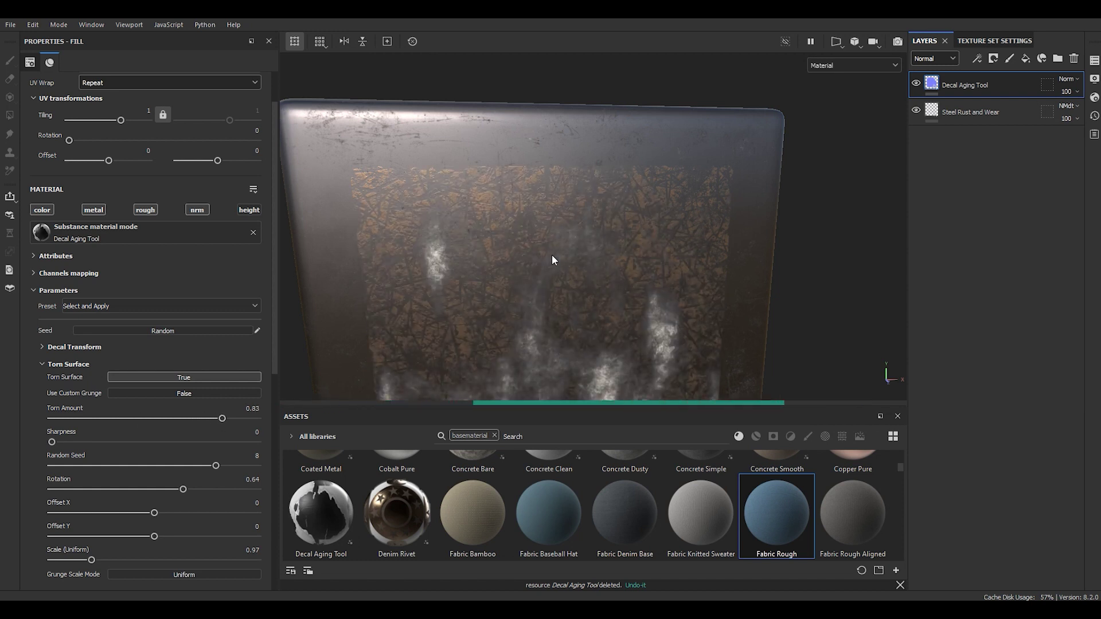
{"action": "scroll", "coordinate": [580, 239], "scroll_direction": "down", "scroll_amount": 2}
{"action": "scroll", "coordinate": [144, 516], "scroll_direction": "down", "scroll_amount": 4}
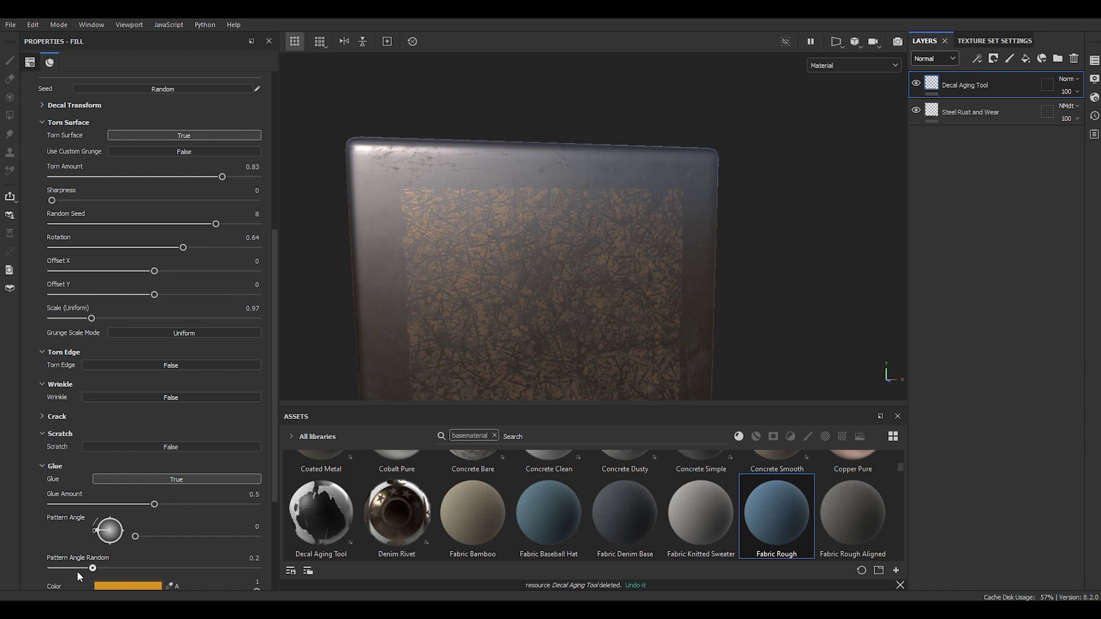
- Set the glue's Pattern Angle Random to 0 and Pattern Angle to 270, and turn off the Glue effect
{"action": "left_click_drag", "start_coordinate": [78, 573], "coordinate": [49, 570]}
{"action": "left_click", "coordinate": [110, 544]}
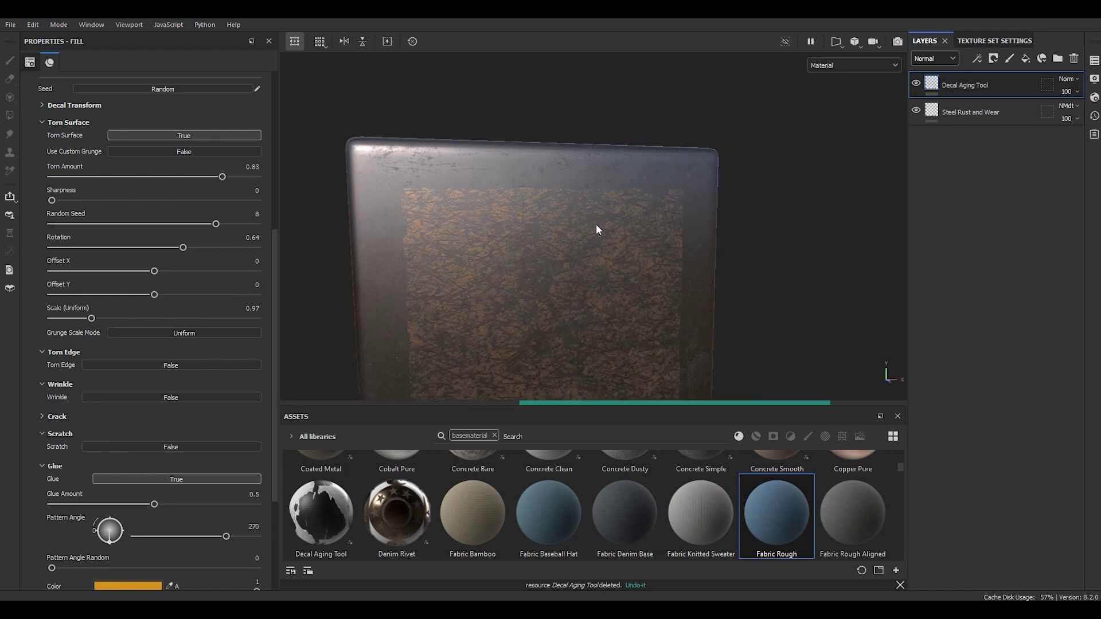
{"action": "left_click", "coordinate": [172, 479]}
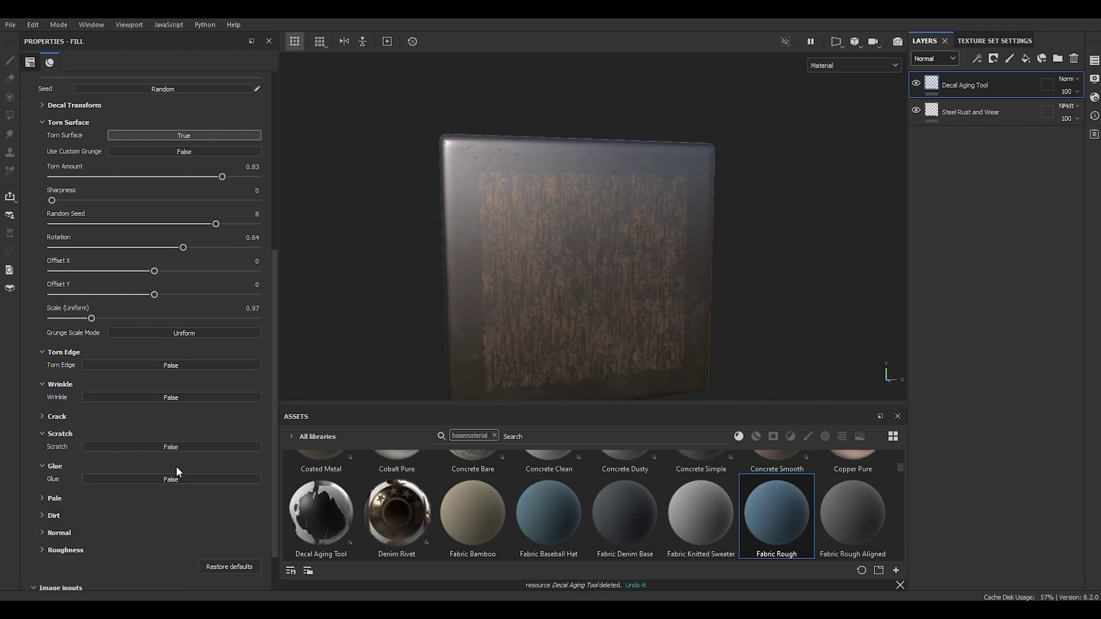
- Apply a preset to reset the decal's aging parameters
{"action": "scroll", "coordinate": [186, 450], "scroll_direction": "down", "scroll_amount": 2}
{"action": "scroll", "coordinate": [172, 373], "scroll_direction": "up", "scroll_amount": 3}
{"action": "left_click", "coordinate": [92, 114]}
{"action": "left_click", "coordinate": [88, 124]}
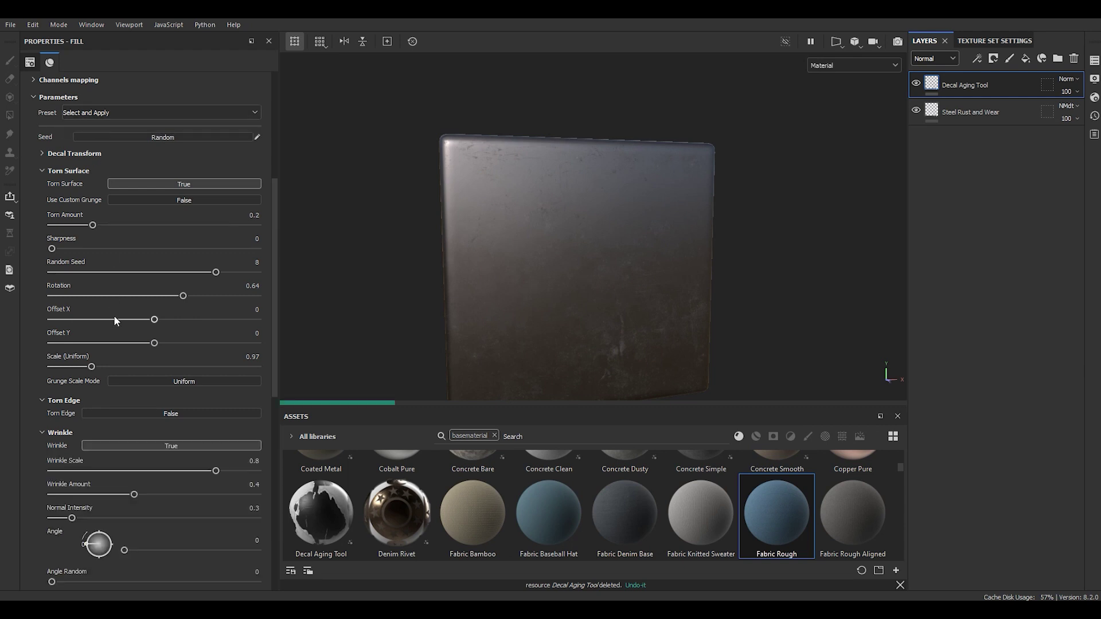
- Set the decal's Pale parameters to Desaturate 0.93, Tint 0.89 and Sun-weathered Yellow 0.63
{"action": "scroll", "coordinate": [129, 308], "scroll_direction": "down", "scroll_amount": 5}
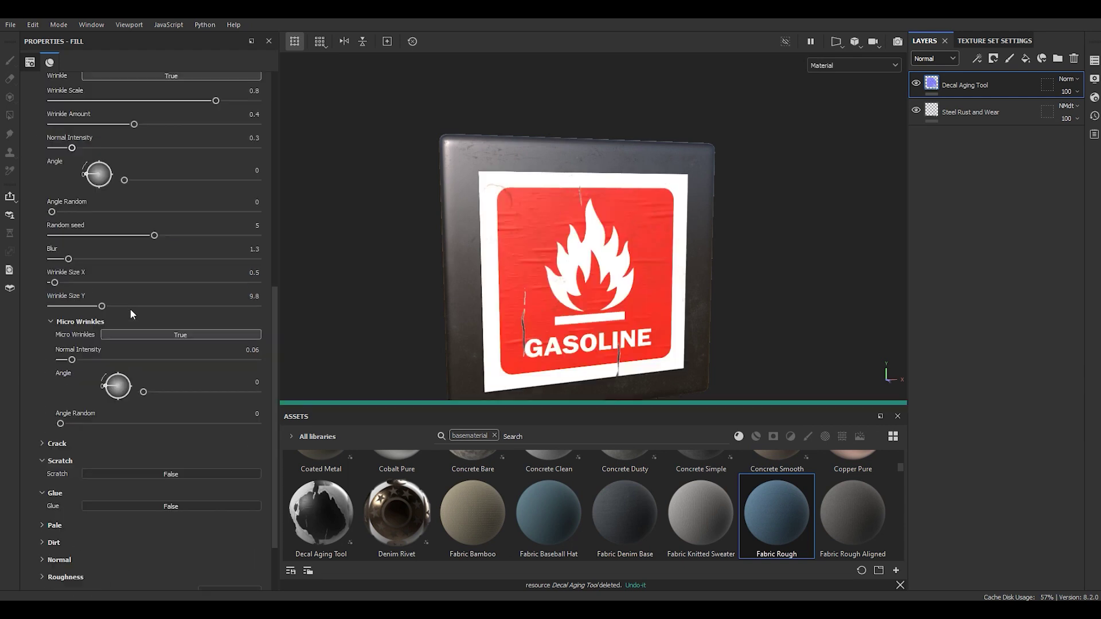
{"action": "left_click", "coordinate": [52, 525]}
{"action": "scroll", "coordinate": [43, 516], "scroll_direction": "down", "scroll_amount": 2}
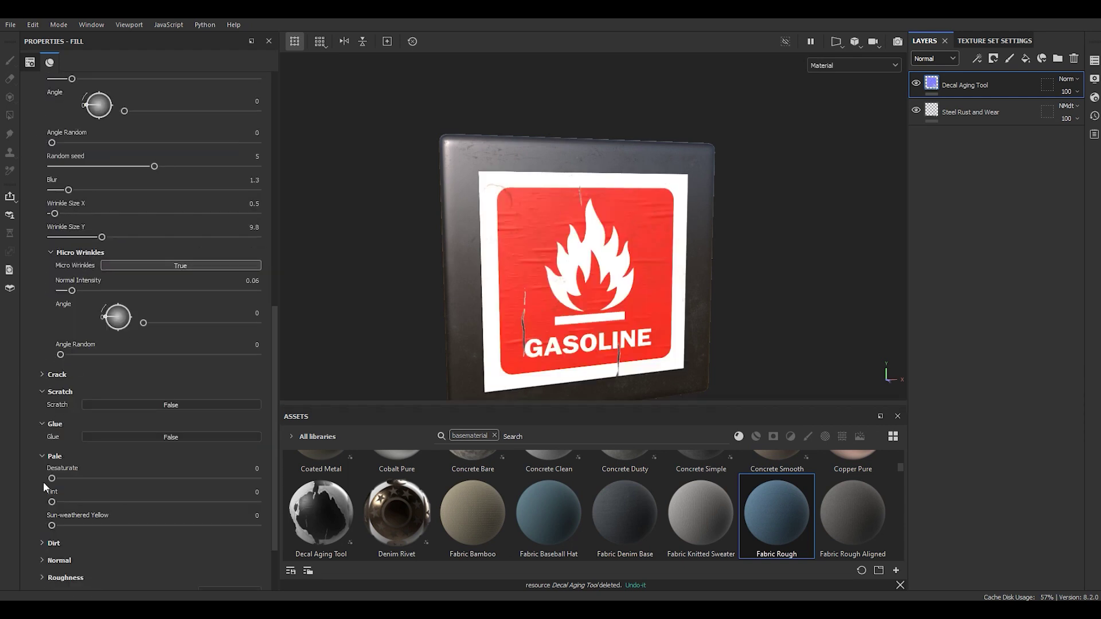
{"action": "left_click_drag", "start_coordinate": [141, 480], "coordinate": [177, 481]}
{"action": "left_click_drag", "start_coordinate": [118, 500], "coordinate": [242, 479]}
{"action": "left_click_drag", "start_coordinate": [220, 526], "coordinate": [181, 525]}
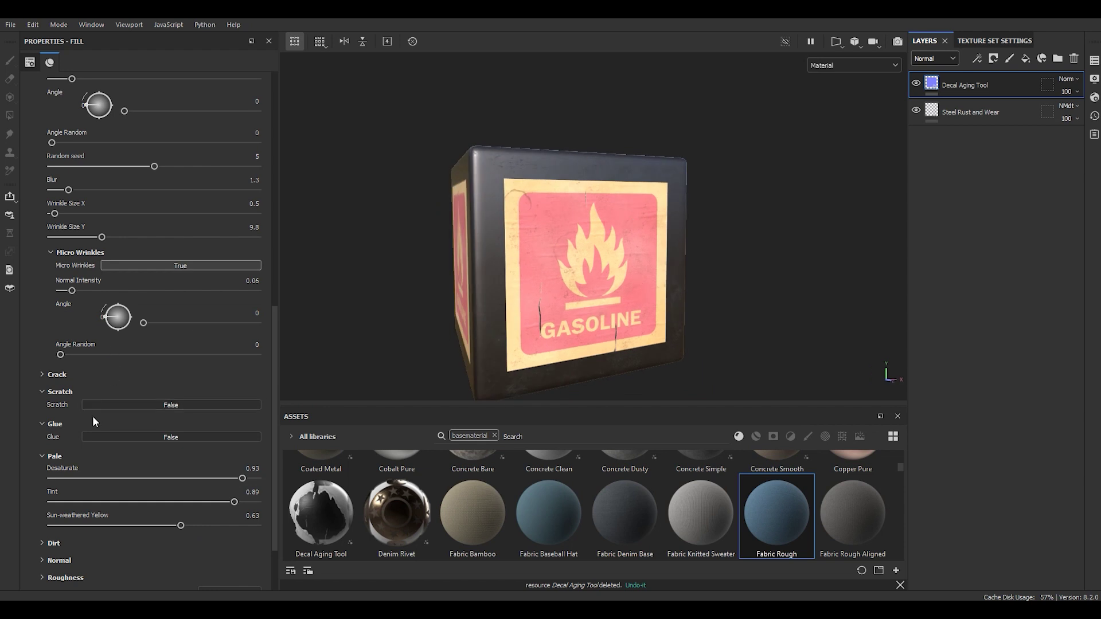
- Set the decal's Dirt parameters to Dirt Level 0.32, Stain Level 0.47, Stain Scale 6 and Random Seed 5
{"action": "scroll", "coordinate": [91, 420], "scroll_direction": "down", "scroll_amount": 3}
{"action": "left_click", "coordinate": [58, 459]}
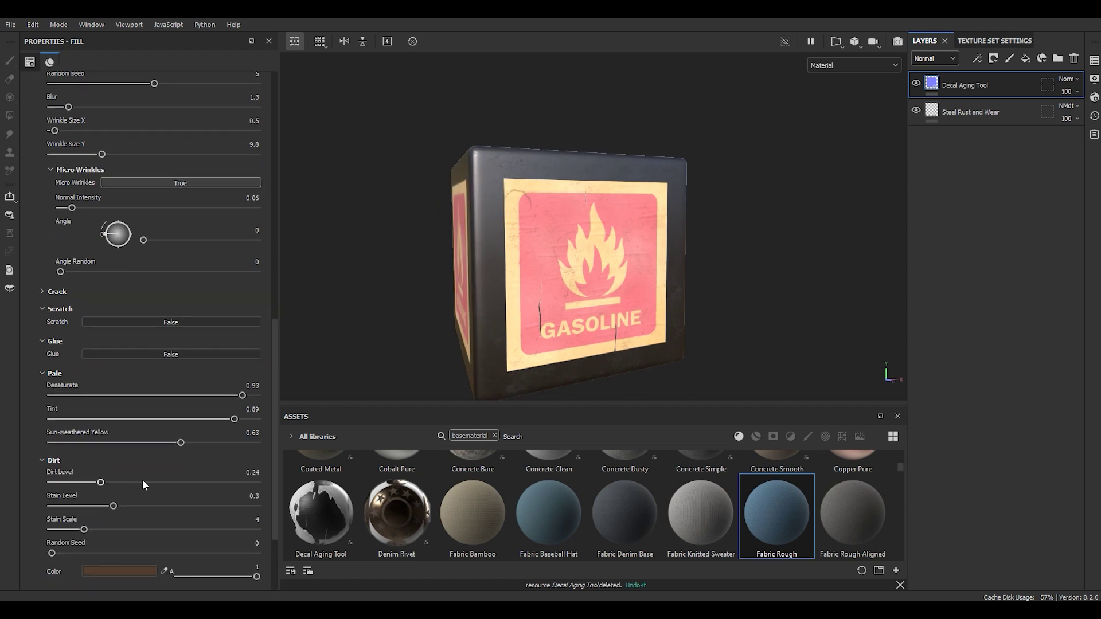
{"action": "left_click_drag", "start_coordinate": [101, 482], "coordinate": [148, 506]}
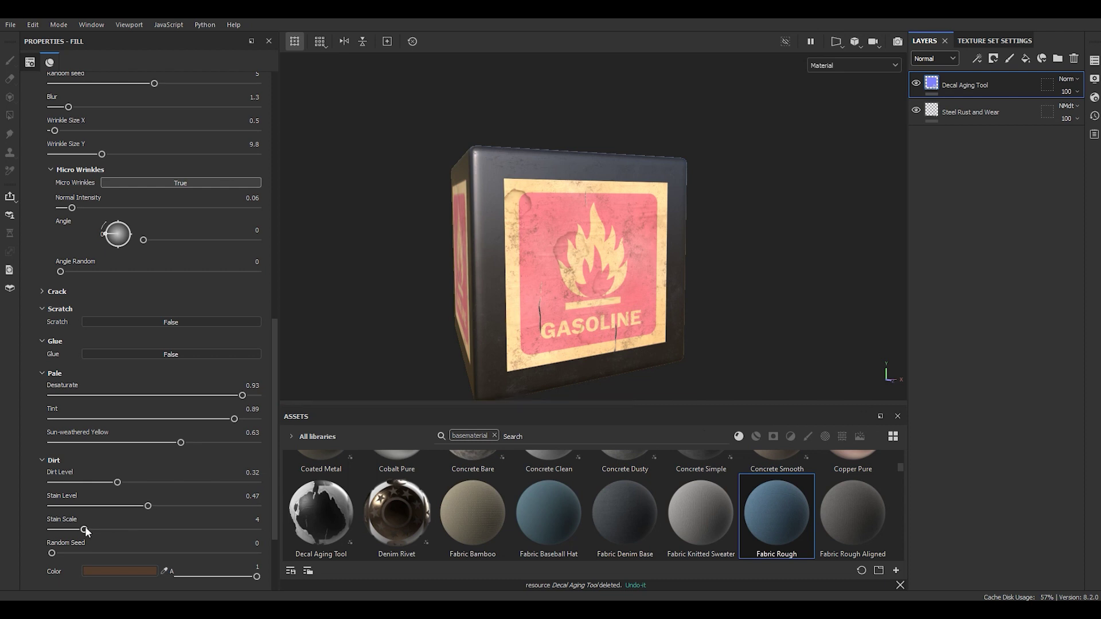
{"action": "left_click_drag", "start_coordinate": [86, 533], "coordinate": [146, 553]}
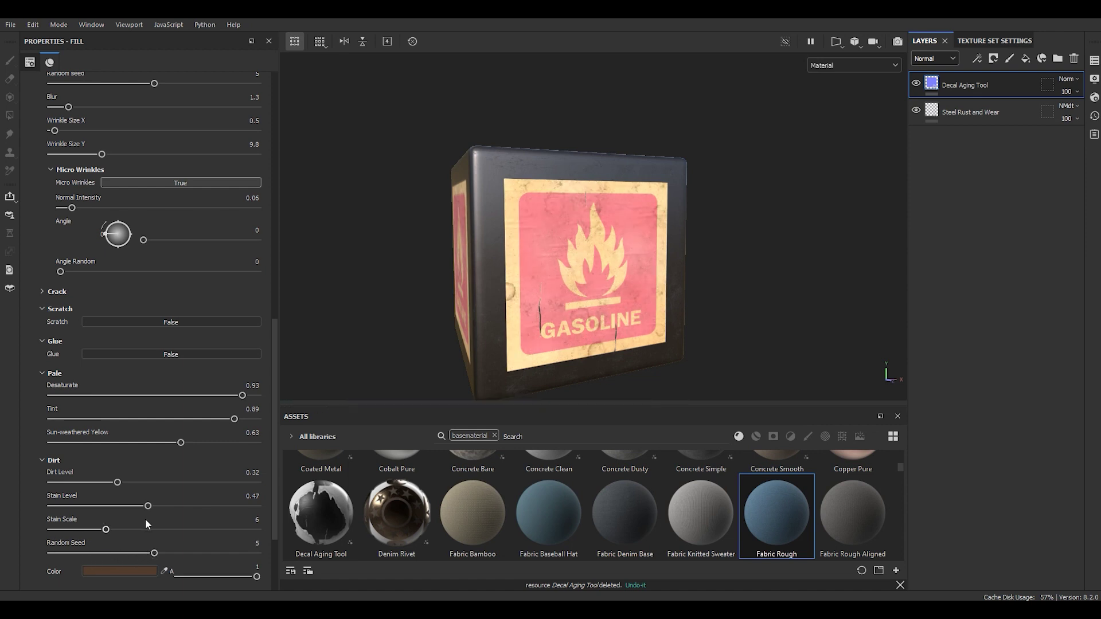
- Change the decal's dirt color to a dark, saturated reddish brown
{"action": "scroll", "coordinate": [167, 537], "scroll_direction": "down", "scroll_amount": 1}
{"action": "left_click", "coordinate": [127, 537]}
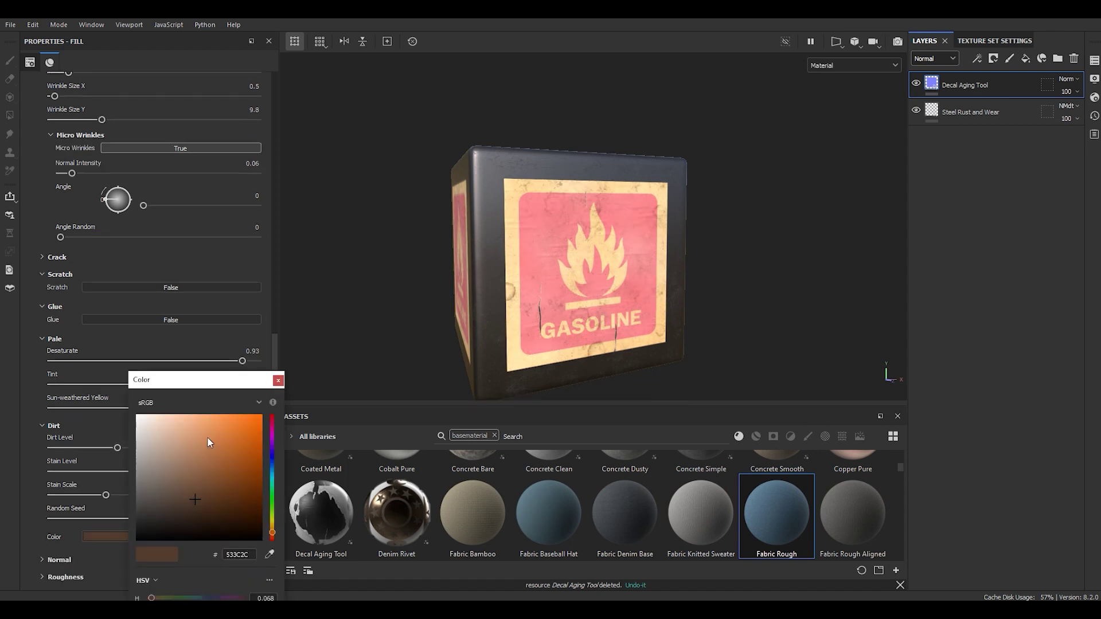
{"action": "left_click", "coordinate": [202, 419]}
{"action": "left_click_drag", "start_coordinate": [203, 419], "coordinate": [228, 520]}
{"action": "left_click", "coordinate": [278, 380]}
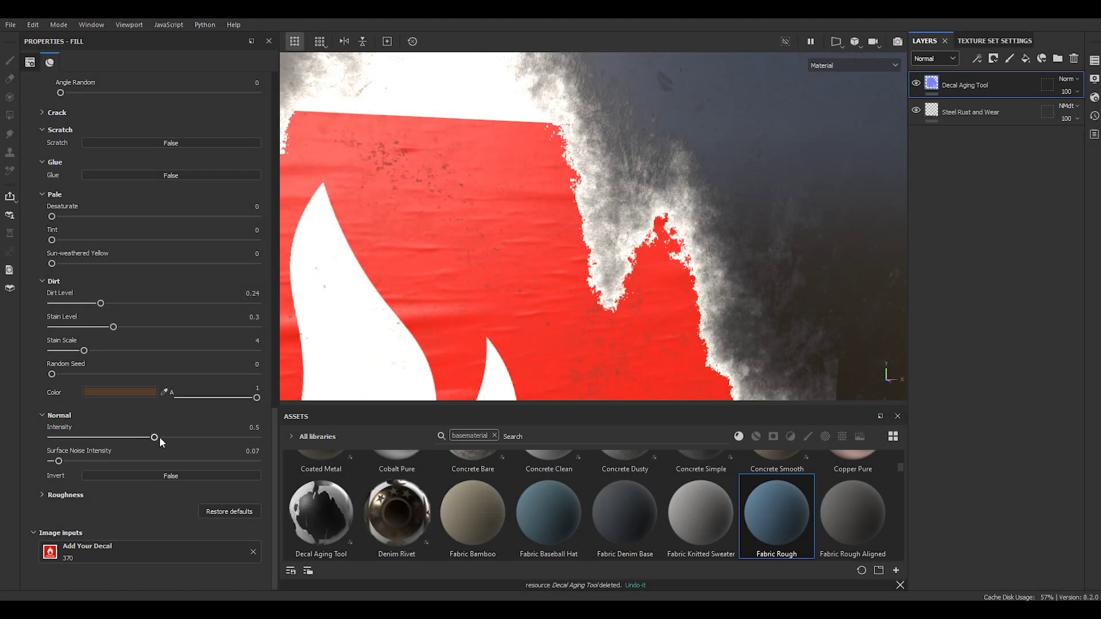
- Raise the decal's Normal Intensity to 1 for comparison and reduce it to 0.54
{"action": "left_click_drag", "start_coordinate": [156, 437], "coordinate": [266, 437]}
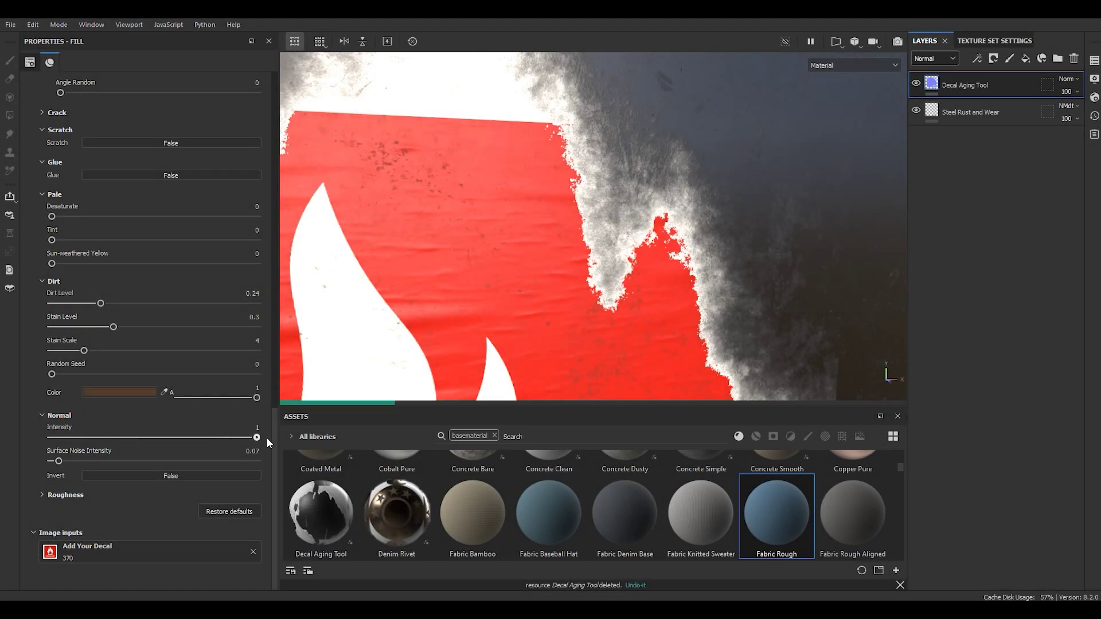
{"action": "scroll", "coordinate": [670, 105], "scroll_direction": "up", "scroll_amount": 3}
{"action": "scroll", "coordinate": [622, 138], "scroll_direction": "down", "scroll_amount": 5}
{"action": "mouse_move", "coordinate": [622, 137]}
{"action": "left_mouse_down", "text": "alt"}
{"action": "mouse_move", "coordinate": [562, 128]}
{"action": "mouse_move", "coordinate": [614, 152]}
{"action": "left_mouse_up", "text": "alt"}
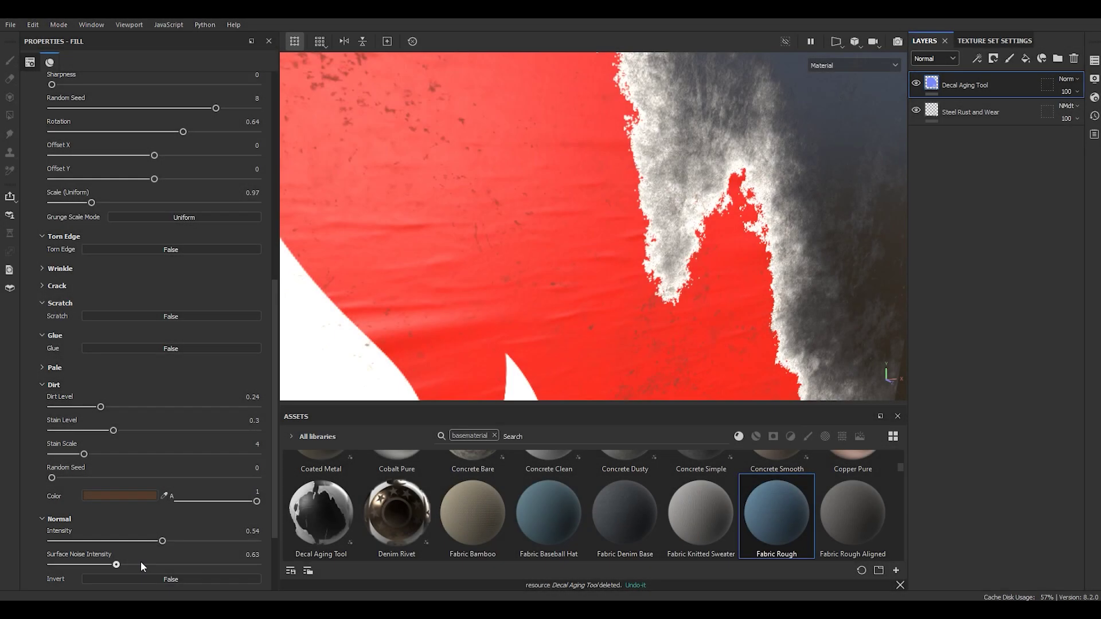
- Raise the Surface Noise Intensity to 0.37, lower it to 0.11, and inspect the decal's surface
{"action": "left_click_drag", "start_coordinate": [116, 565], "coordinate": [89, 565]}
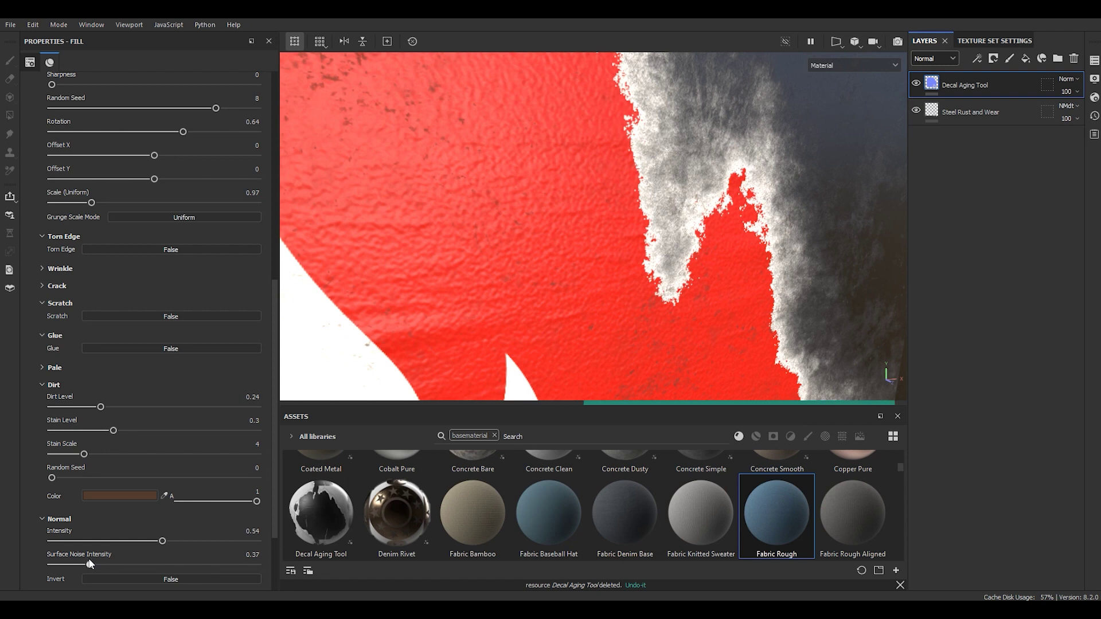
{"action": "scroll", "coordinate": [570, 240], "scroll_direction": "down", "scroll_amount": 3}
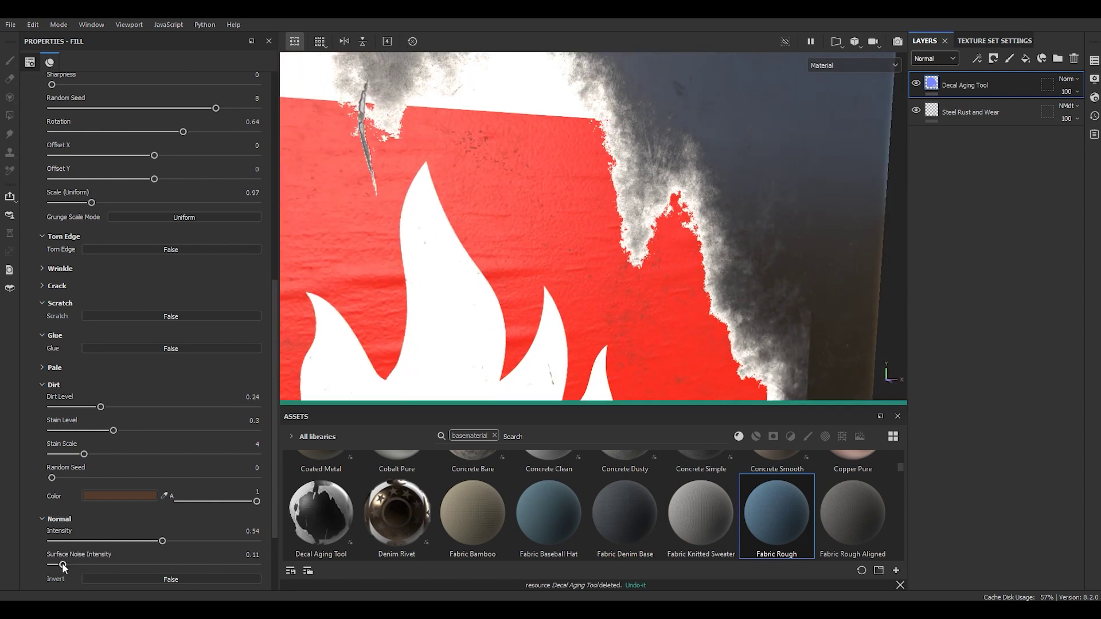
{"action": "left_click_drag", "start_coordinate": [550, 224], "coordinate": [467, 215], "text": "alt"}
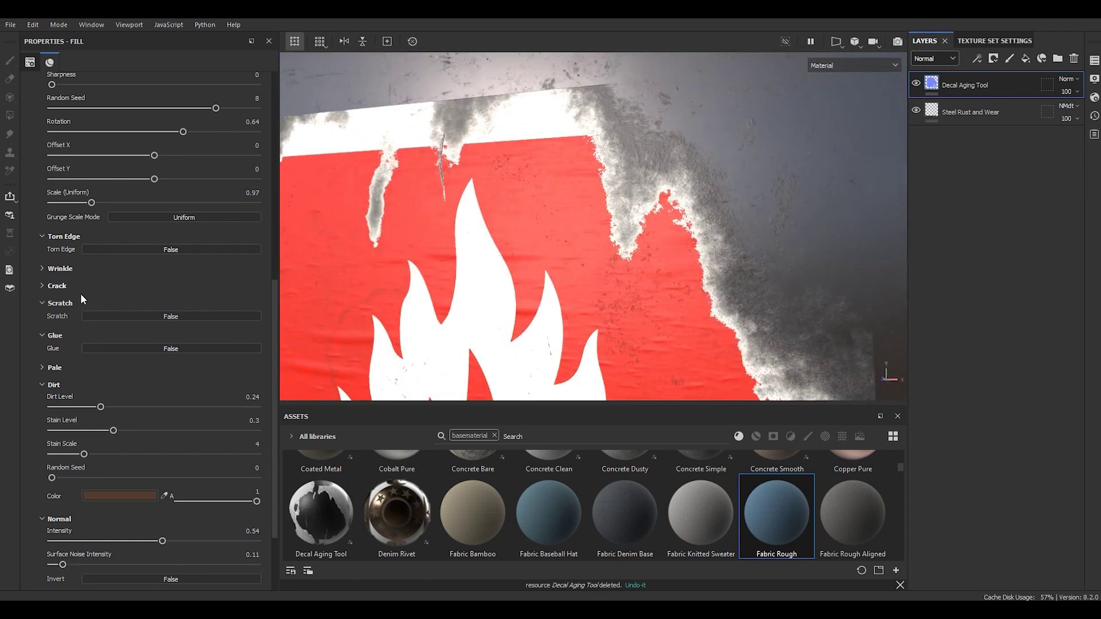
- Turn off the Wrinkle effect and set the Surface Noise Intensity to 0.33 to show the noise alone
{"action": "left_click", "coordinate": [50, 268]}
{"action": "scroll", "coordinate": [565, 245], "scroll_direction": "up", "scroll_amount": 3}
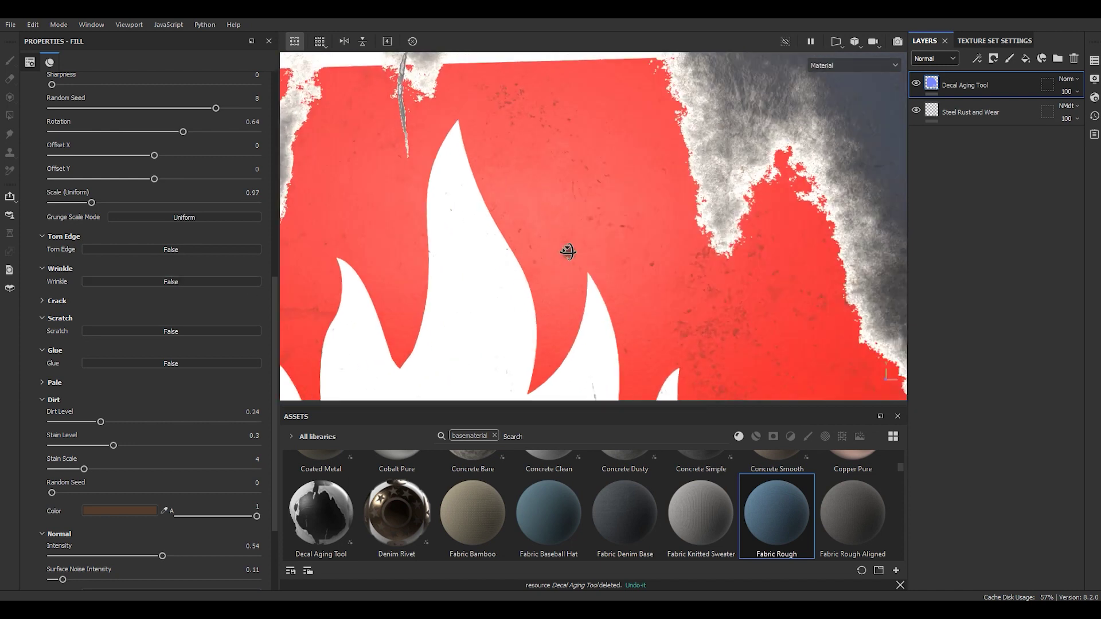
{"action": "scroll", "coordinate": [155, 442], "scroll_direction": "down", "scroll_amount": 3}
{"action": "left_click", "coordinate": [85, 462]}
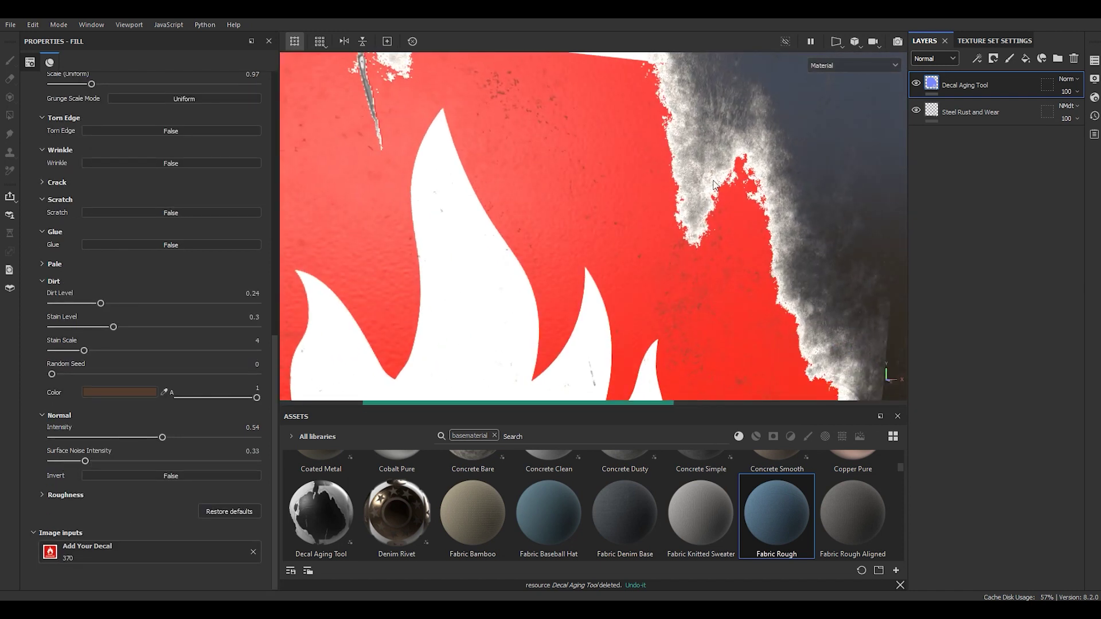
{"action": "scroll", "coordinate": [700, 154], "scroll_direction": "down", "scroll_amount": 3}
{"action": "left_click_drag", "start_coordinate": [694, 155], "coordinate": [603, 149], "text": "alt"}
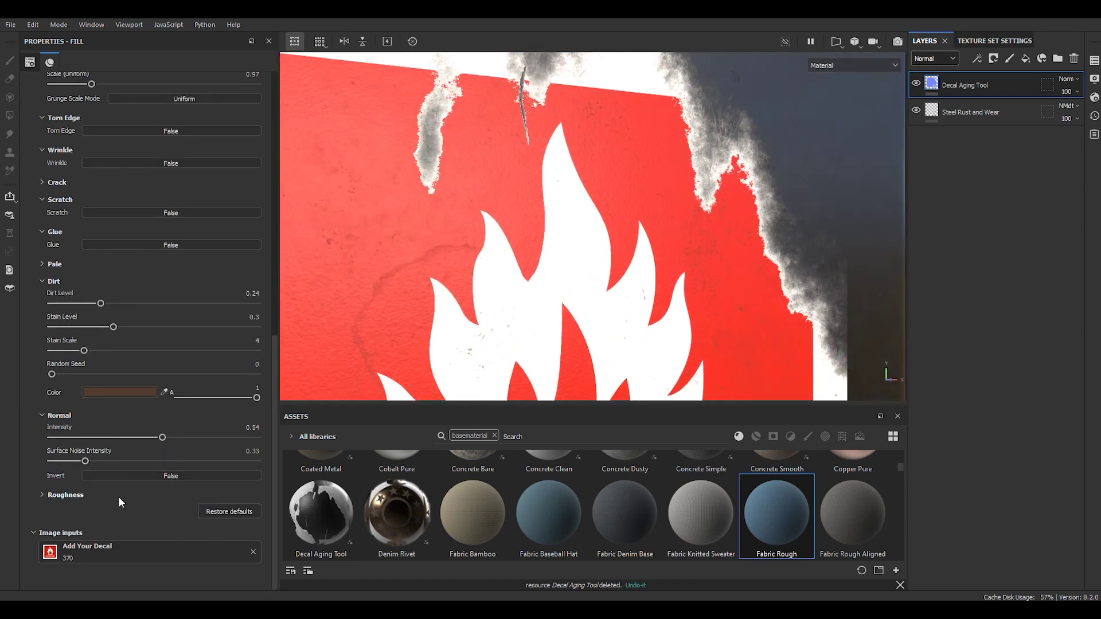
- Expand the Roughness parameters and lower the decal's Roughness Amount to 0.1653 for a glossier surface
{"action": "left_click", "coordinate": [63, 495]}
{"action": "scroll", "coordinate": [56, 474], "scroll_direction": "down", "scroll_amount": 1}
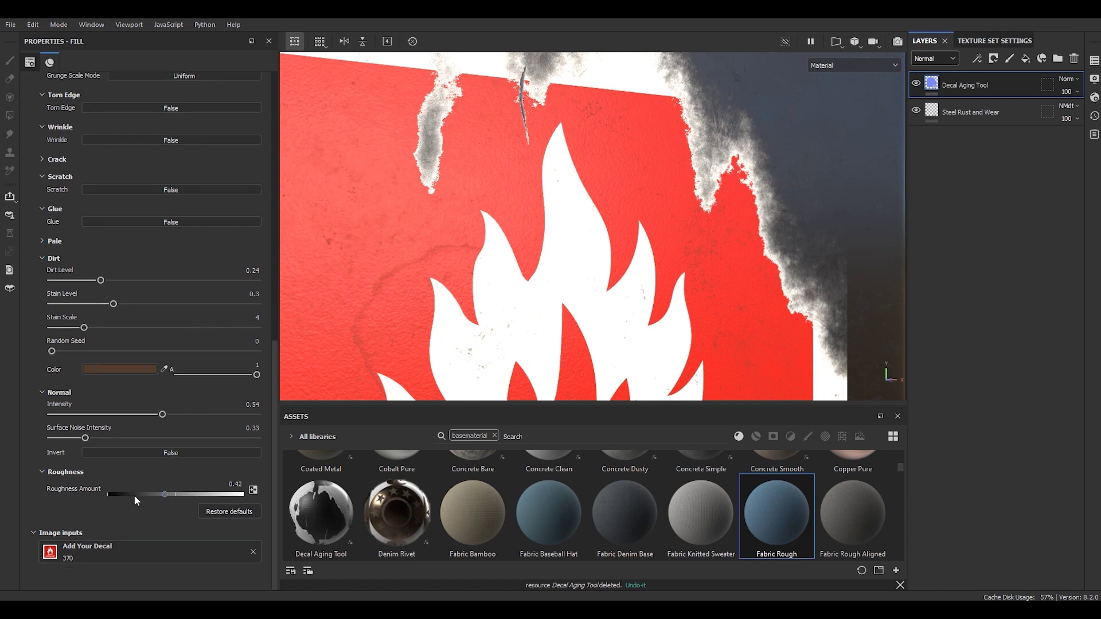
{"action": "left_click_drag", "start_coordinate": [134, 495], "coordinate": [129, 494]}
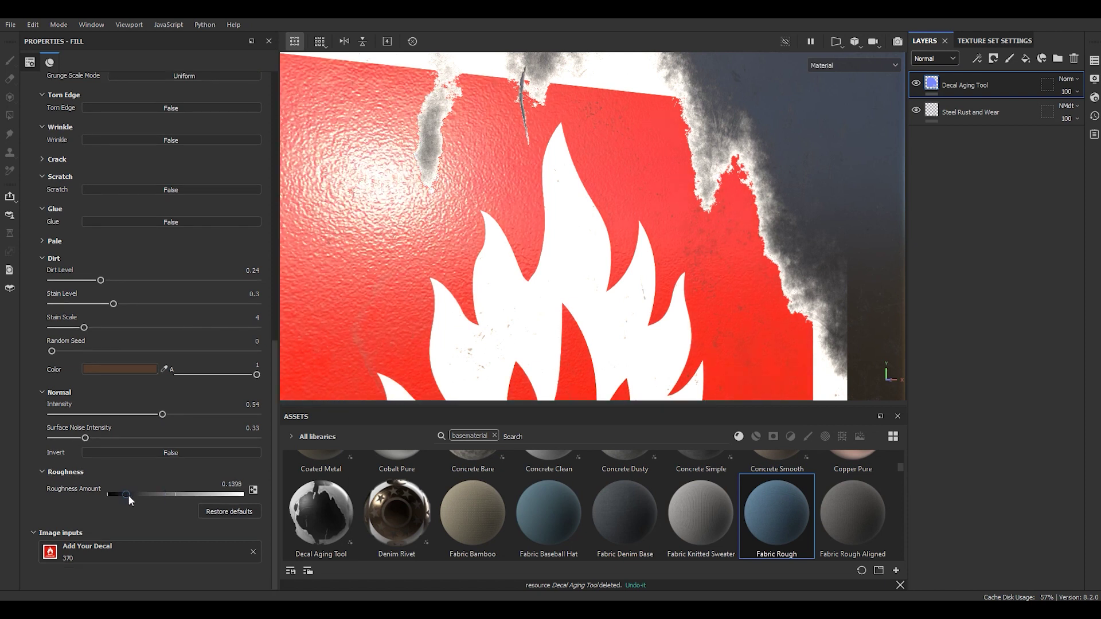
- Reduce the Surface Noise Intensity to 0.02 and set the Roughness Amount to 0.3051
{"action": "left_click_drag", "start_coordinate": [84, 438], "coordinate": [54, 438]}
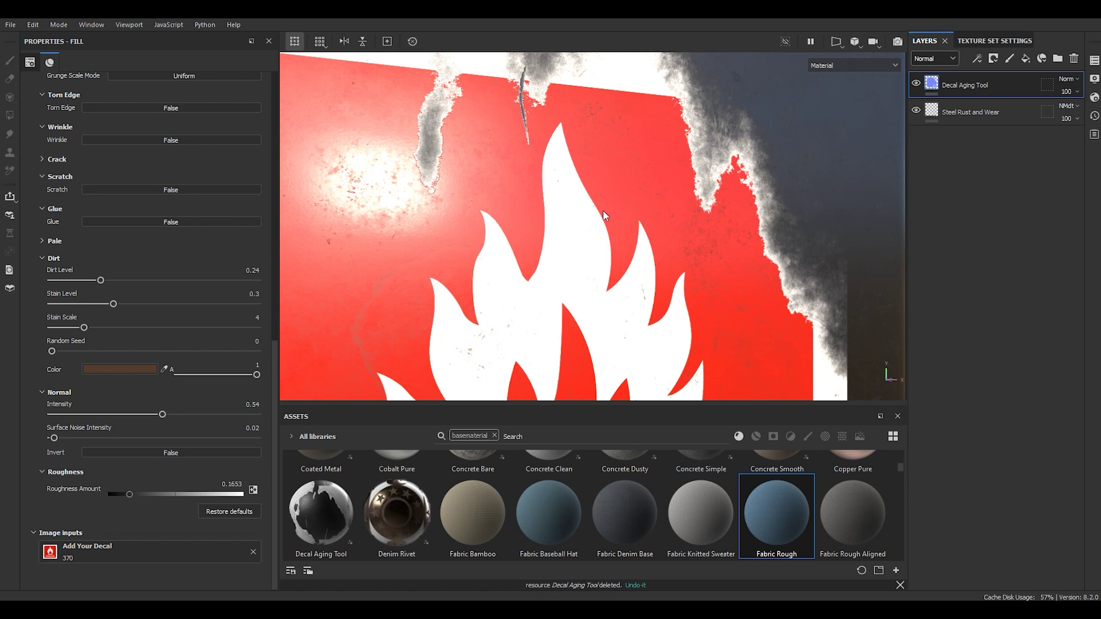
{"action": "right_click_drag", "start_coordinate": [603, 211], "coordinate": [545, 222], "text": "alt"}
{"action": "left_click_drag", "start_coordinate": [546, 221], "coordinate": [558, 209], "text": "alt"}
{"action": "left_click_drag", "start_coordinate": [160, 493], "coordinate": [150, 498]}
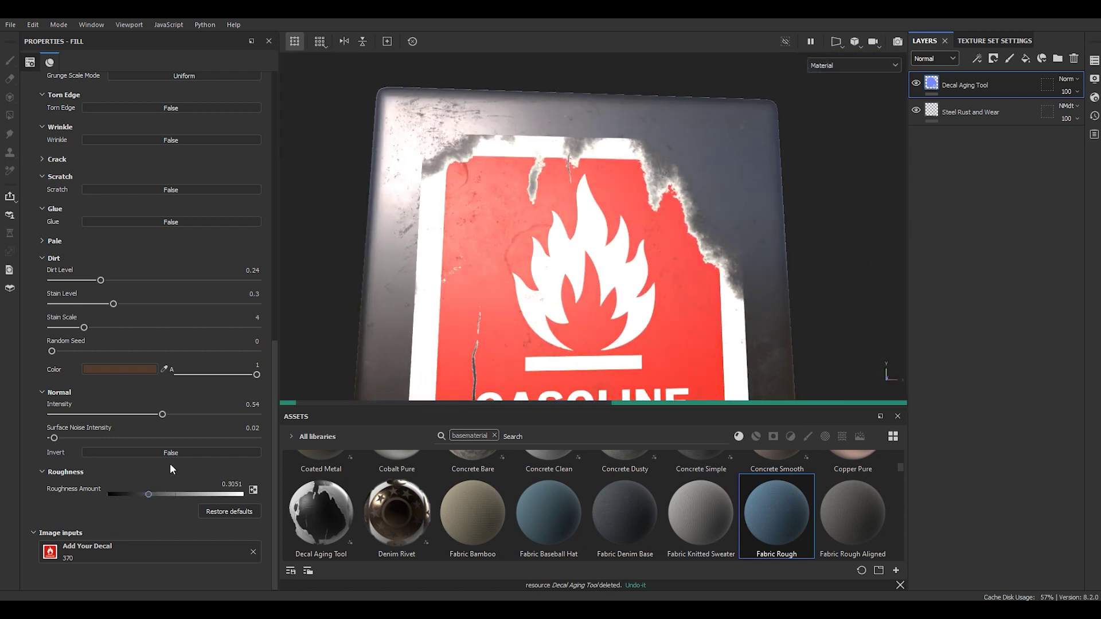
- Collapse the torn and wrinkle groups, and set the Crack parameters to Scale 0.28, Crack Amount 0.9 and Sharpness 0.13
{"action": "left_click_drag", "start_coordinate": [268, 481], "coordinate": [277, 147]}
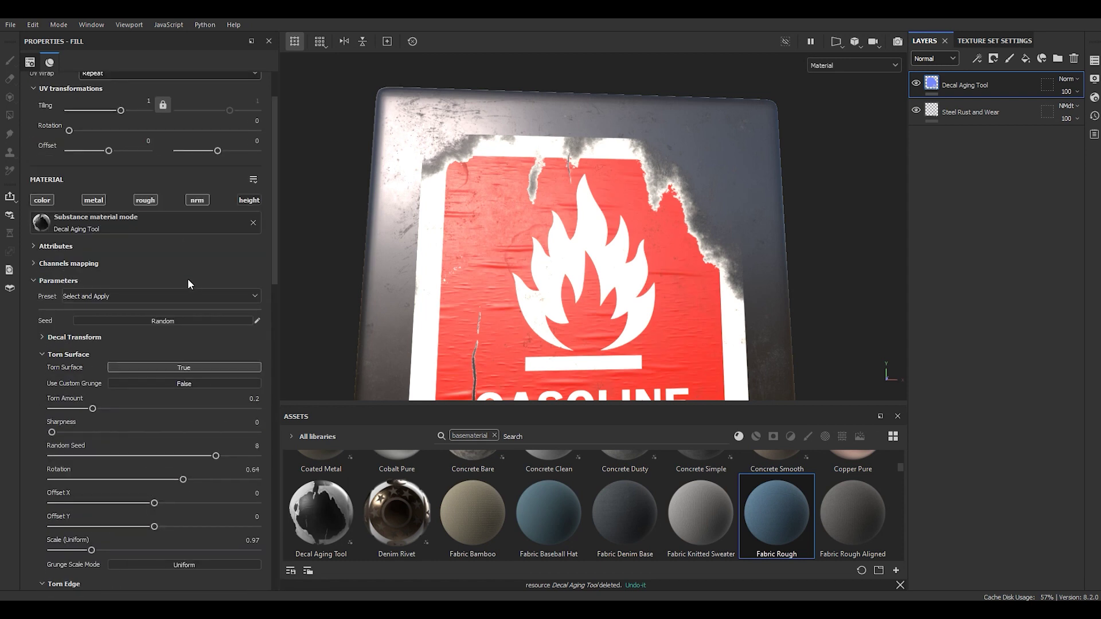
{"action": "left_click", "coordinate": [69, 354]}
{"action": "left_click", "coordinate": [67, 372]}
{"action": "left_click", "coordinate": [62, 389]}
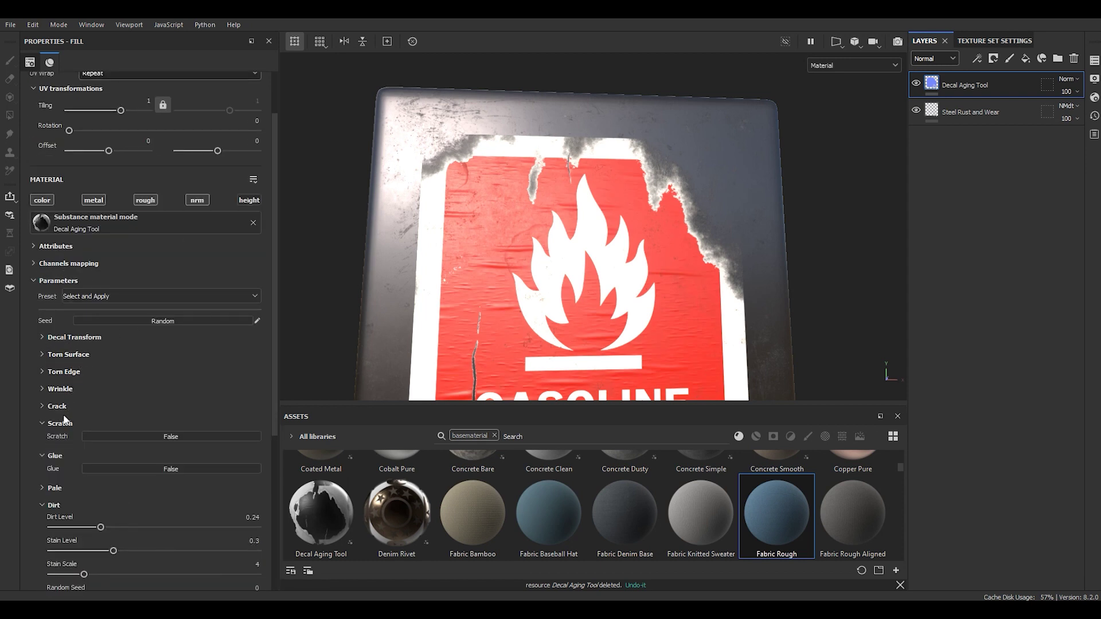
{"action": "left_click", "coordinate": [56, 406]}
{"action": "key", "text": "f"}
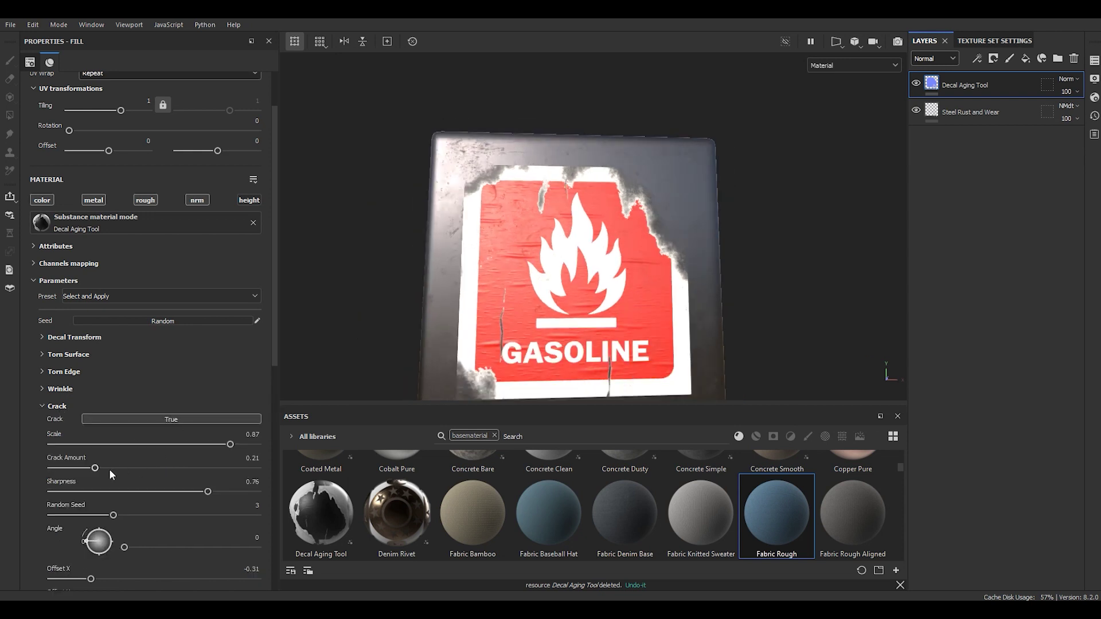
{"action": "left_click_drag", "start_coordinate": [140, 445], "coordinate": [109, 445]}
{"action": "left_click_drag", "start_coordinate": [95, 468], "coordinate": [78, 492]}
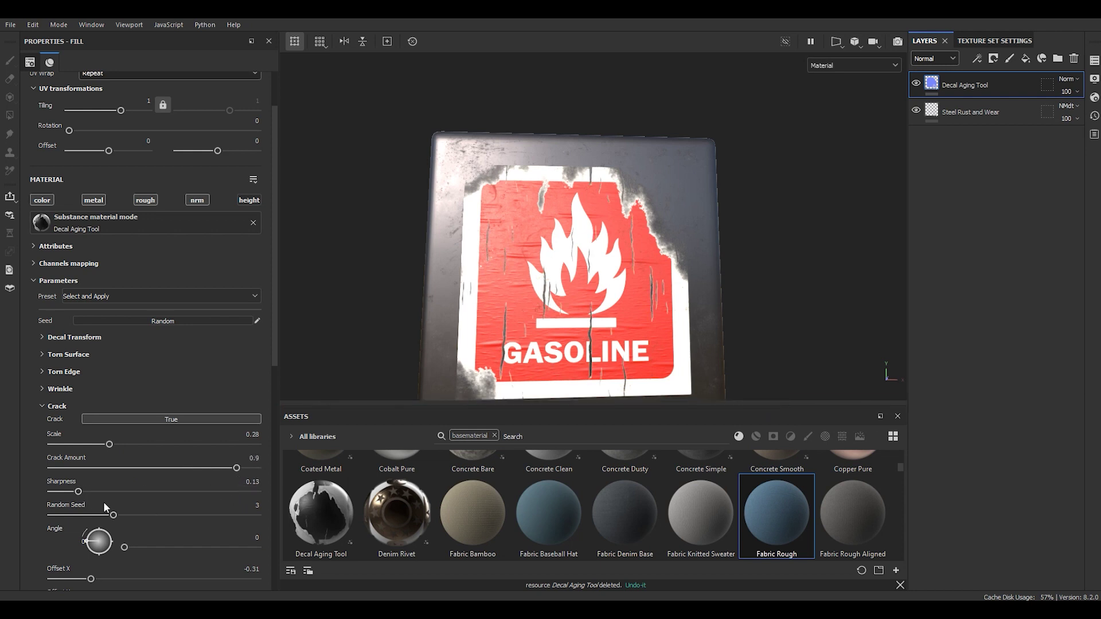
- Set the crack's Scale to 0.65, Crack Amount to 0.25 and Random Seed to 9
{"action": "left_click_drag", "start_coordinate": [110, 445], "coordinate": [185, 445]}
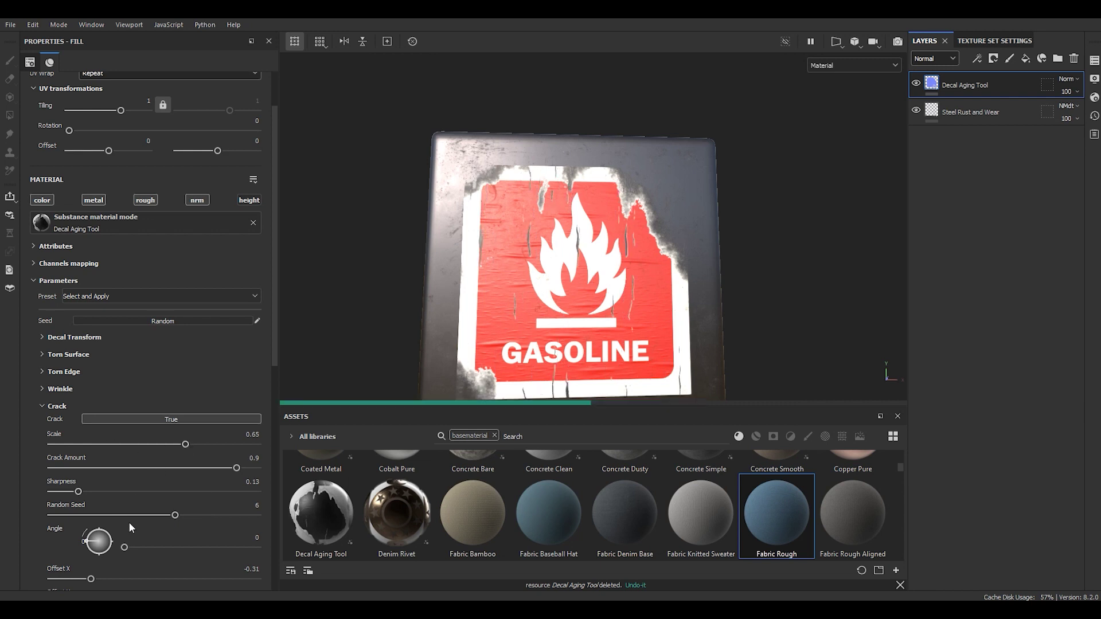
{"action": "left_click", "coordinate": [103, 468]}
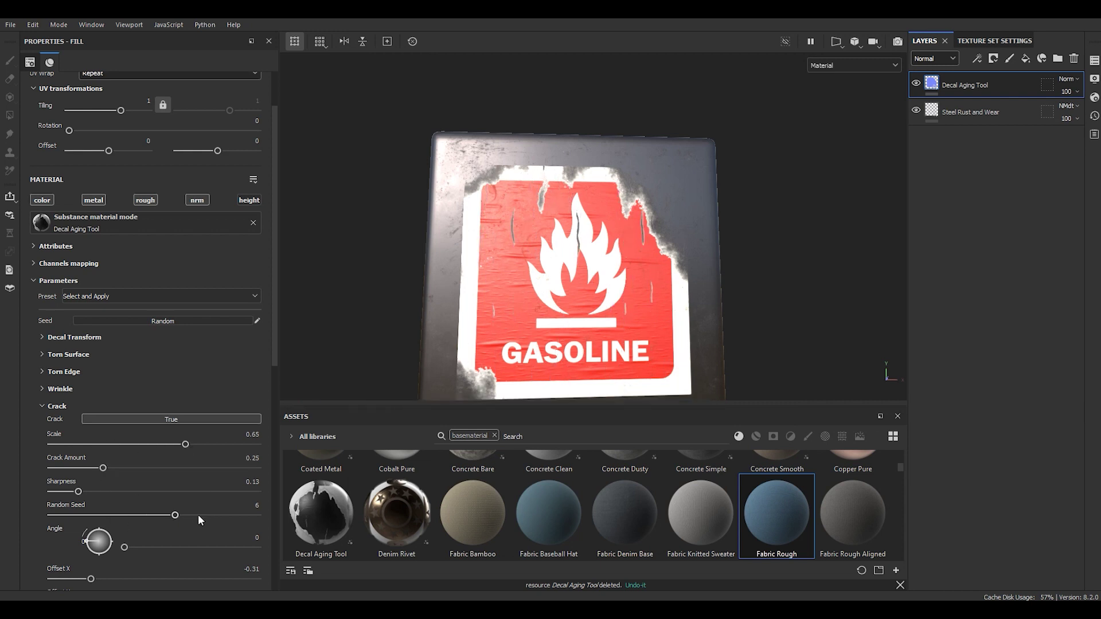
{"action": "left_click", "coordinate": [235, 515]}
- Try a crack Angle of 111, return it to 0, and set Offset X to -0.2 and Offset Y to 0.15
{"action": "scroll", "coordinate": [170, 505], "scroll_direction": "down", "scroll_amount": 2}
{"action": "left_click_drag", "start_coordinate": [124, 478], "coordinate": [165, 481]}
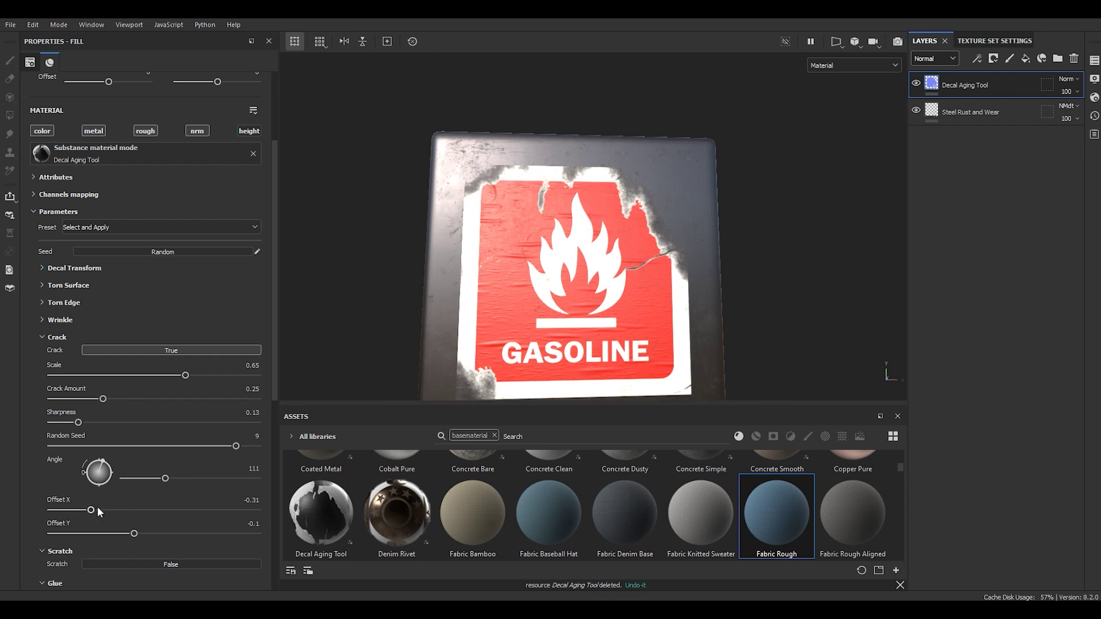
{"action": "left_click_drag", "start_coordinate": [91, 512], "coordinate": [124, 478]}
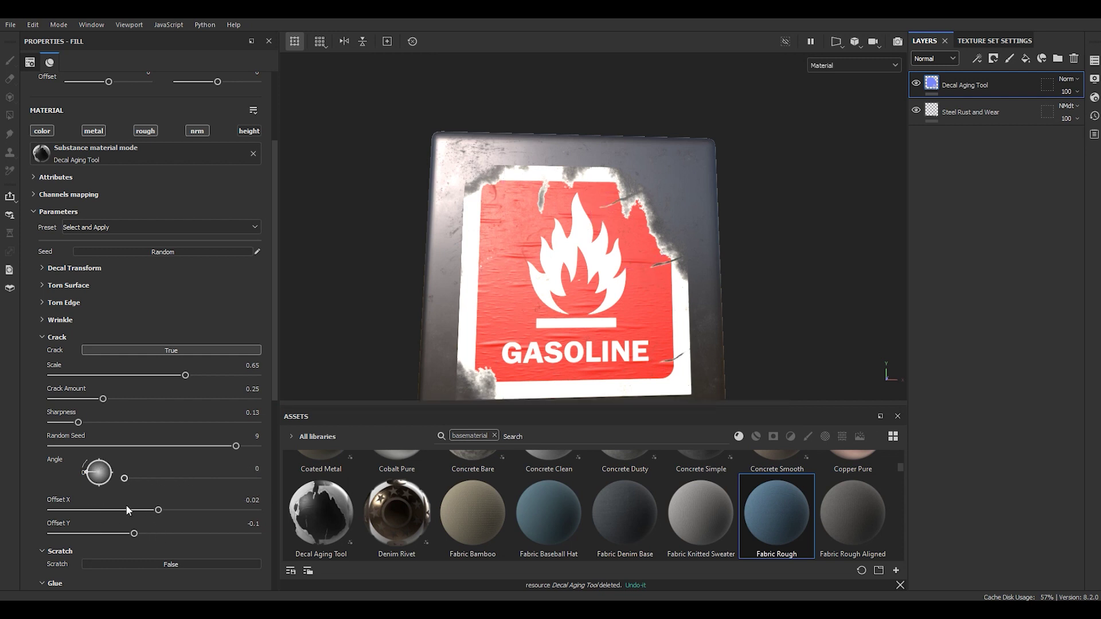
{"action": "left_click_drag", "start_coordinate": [134, 534], "coordinate": [113, 504]}
- Turn off the decal's Crack effect
{"action": "scroll", "coordinate": [63, 495], "scroll_direction": "down", "scroll_amount": 2}
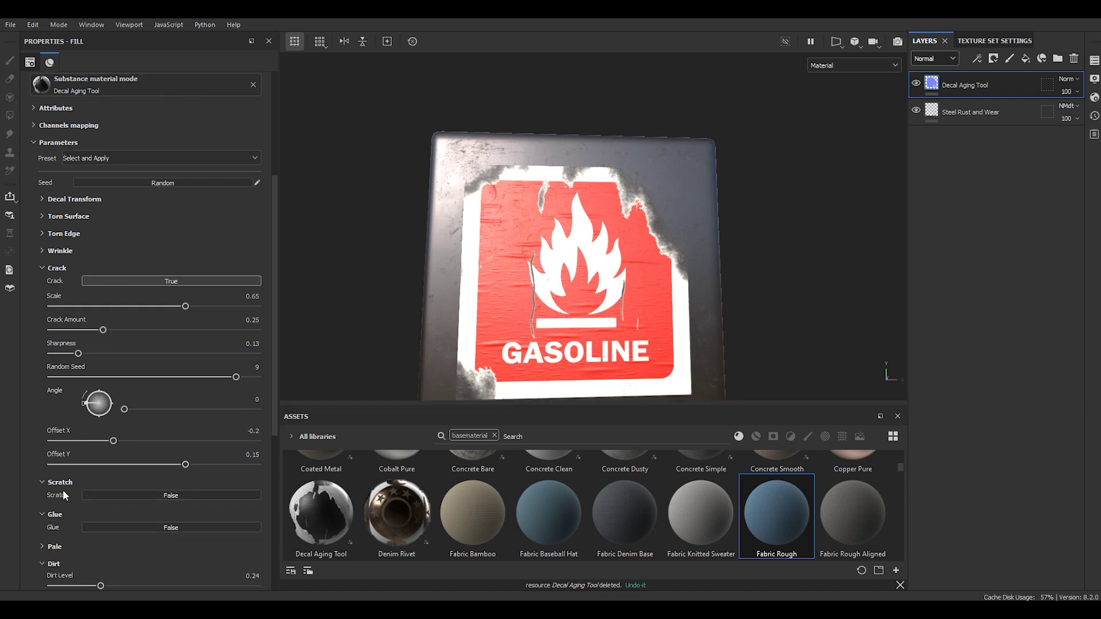
{"action": "scroll", "coordinate": [33, 490], "scroll_direction": "up", "scroll_amount": 2}
{"action": "scroll", "coordinate": [32, 487], "scroll_direction": "down", "scroll_amount": 2}
{"action": "left_click", "coordinate": [124, 285]}
{"action": "scroll", "coordinate": [27, 451], "scroll_direction": "down", "scroll_amount": 2}
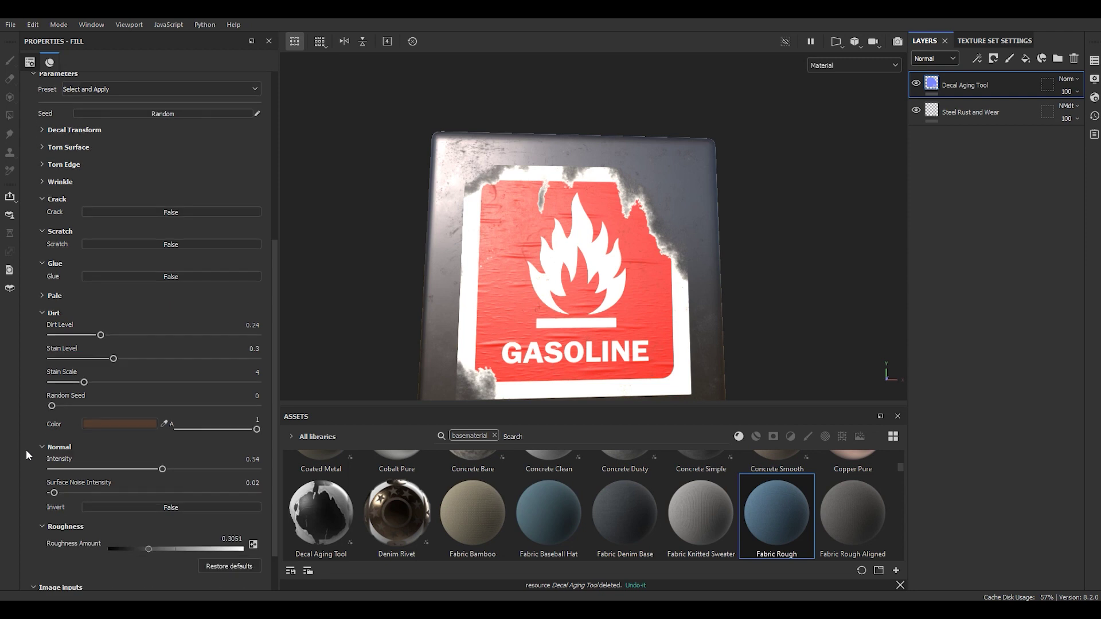
- Collapse the remaining expanded parameter groups, from Crack through Roughness
{"action": "left_click", "coordinate": [45, 199]}
{"action": "left_click", "coordinate": [43, 217]}
{"action": "left_click", "coordinate": [43, 231]}
{"action": "left_click", "coordinate": [43, 268]}
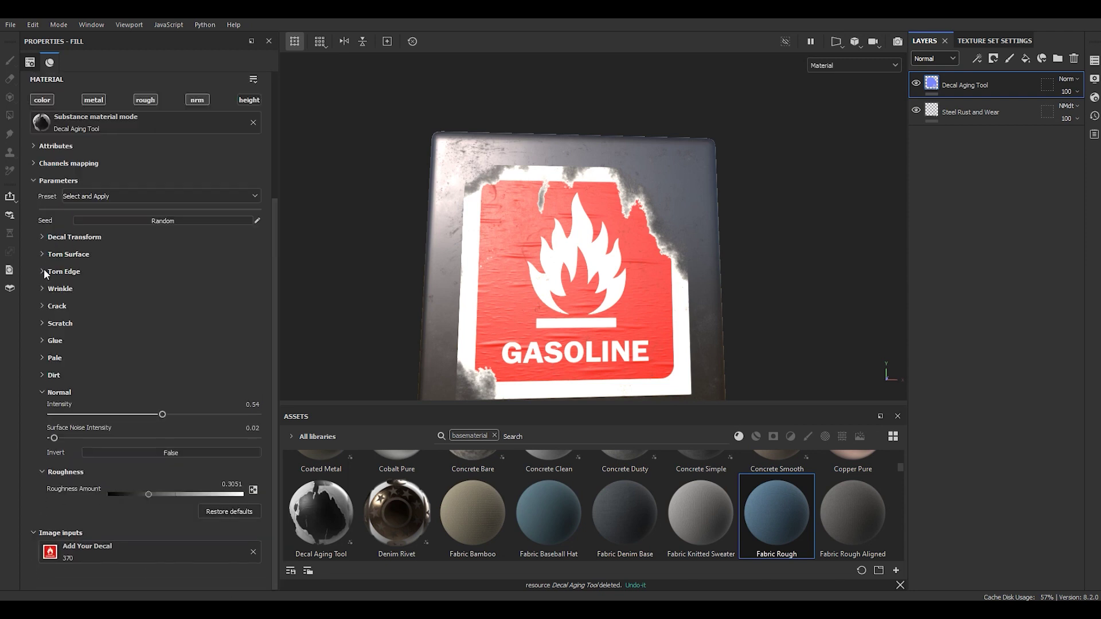
{"action": "left_click", "coordinate": [40, 393]}
{"action": "left_click", "coordinate": [42, 415]}
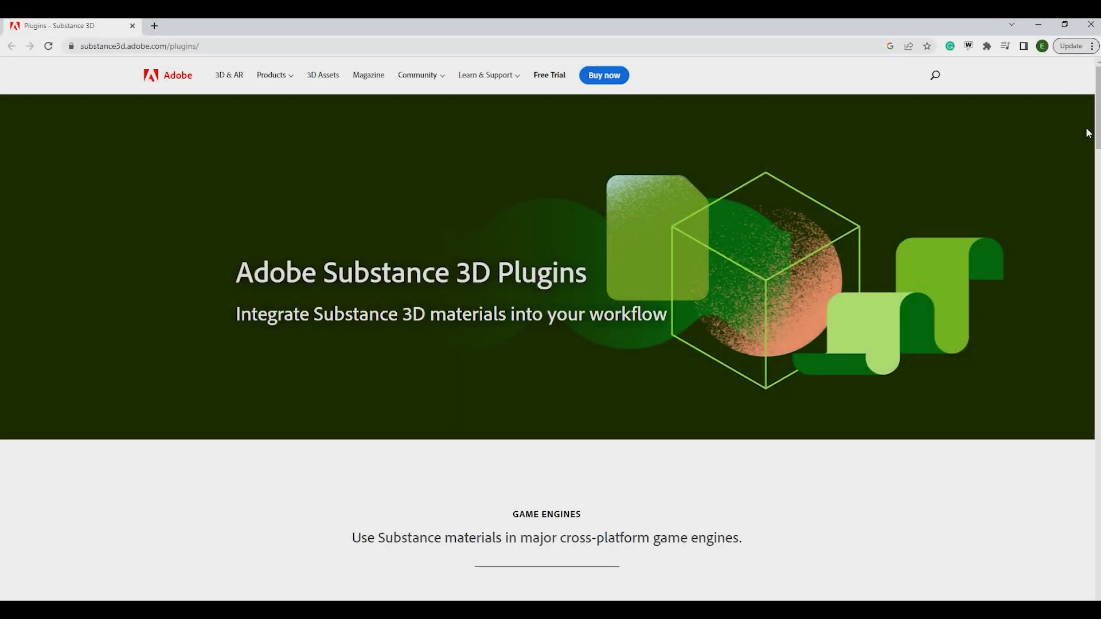
- Browse the Adobe Substance 3D Plugins page in the web browser, reviewing the game engine, modeling and visualization integrations
{"action": "scroll", "coordinate": [1097, 131], "scroll_direction": "down", "scroll_amount": 1}
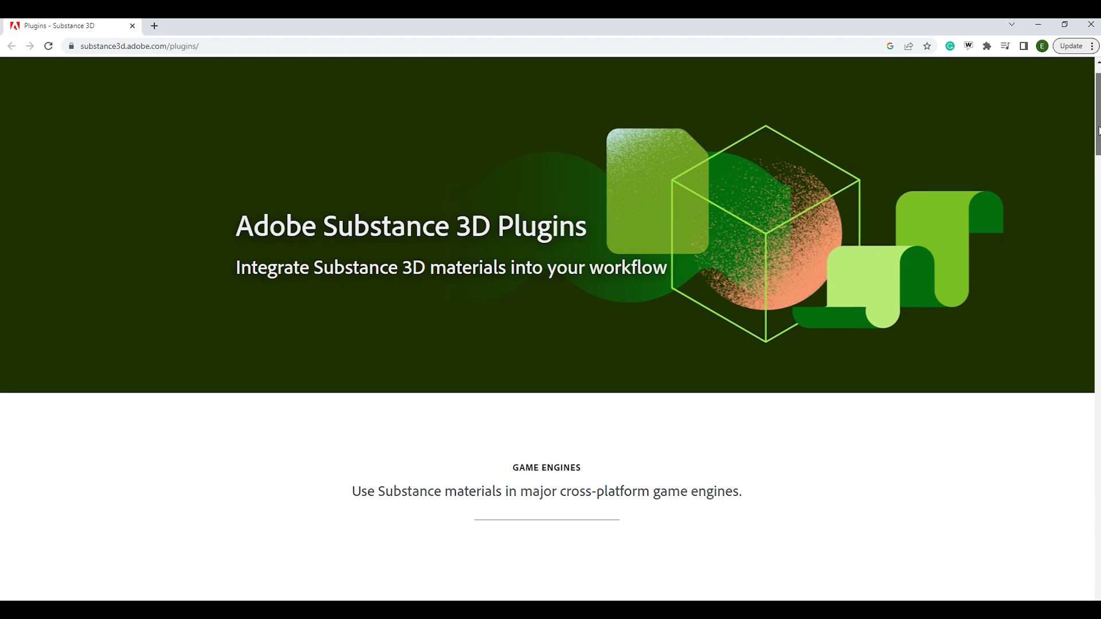
{"action": "scroll", "coordinate": [1098, 131], "scroll_direction": "down", "scroll_amount": 6}
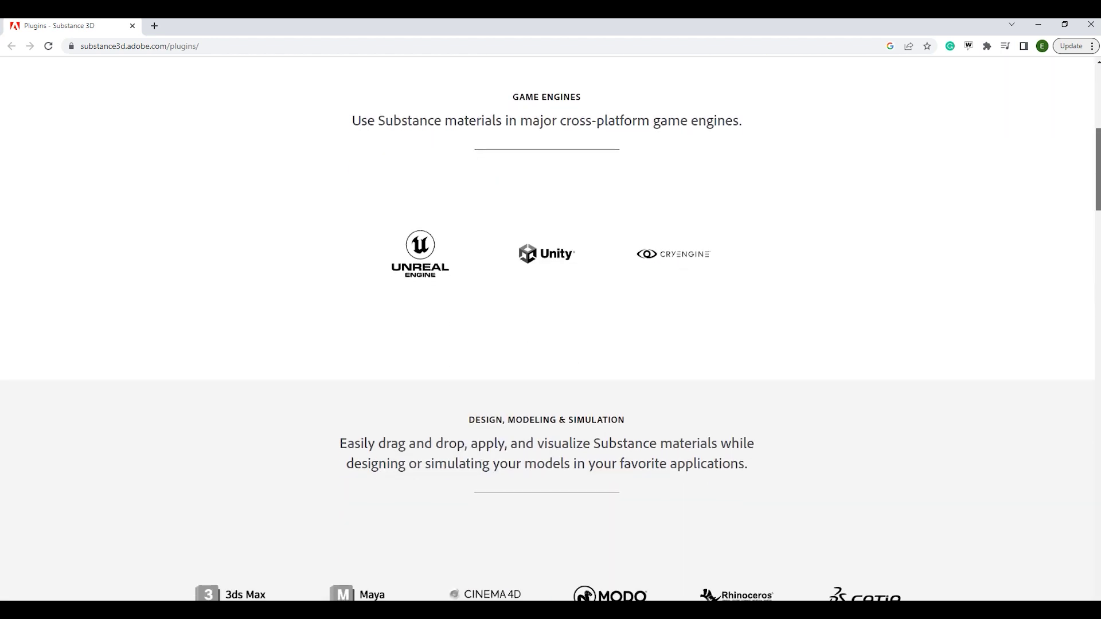
{"action": "scroll", "coordinate": [551, 330], "scroll_direction": "down", "scroll_amount": 5}
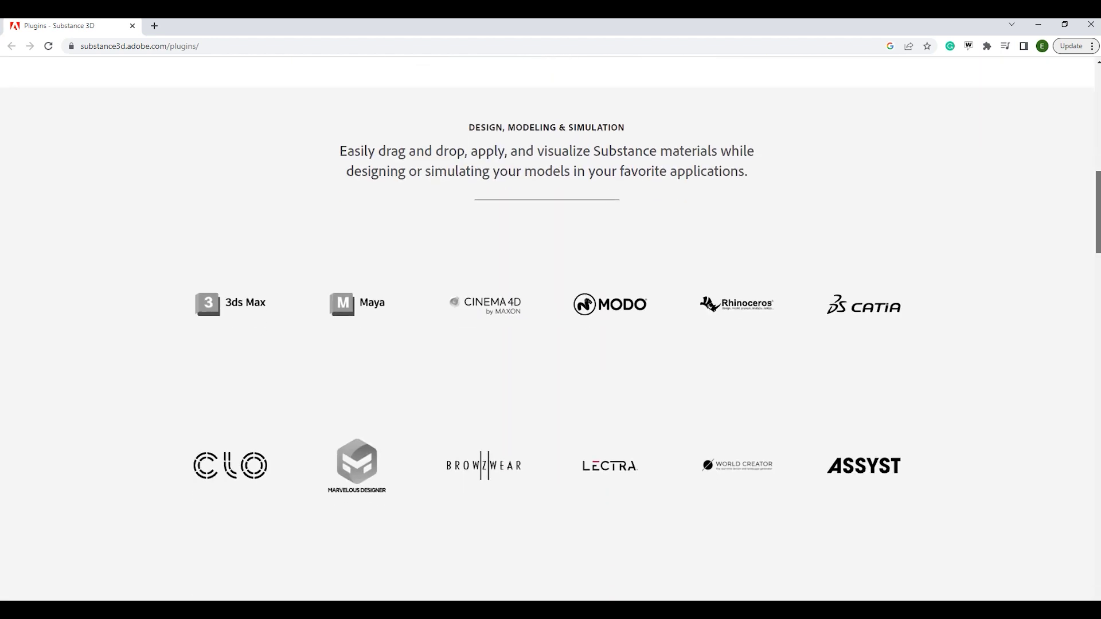
{"action": "scroll", "coordinate": [551, 329], "scroll_direction": "down", "scroll_amount": 3}
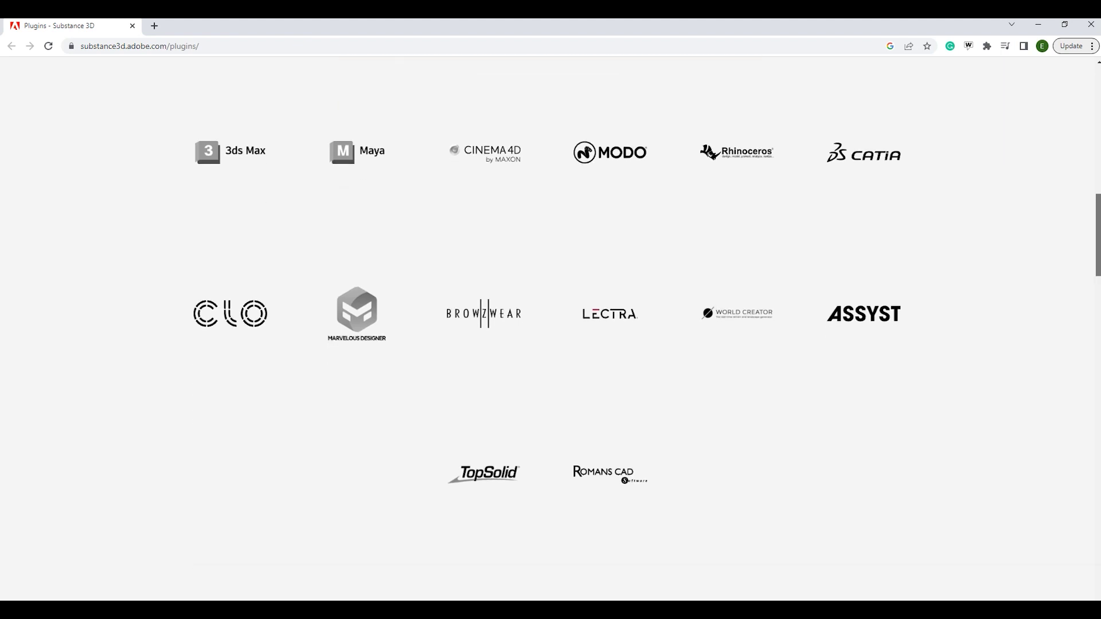
{"action": "scroll", "coordinate": [551, 330], "scroll_direction": "down", "scroll_amount": 9}
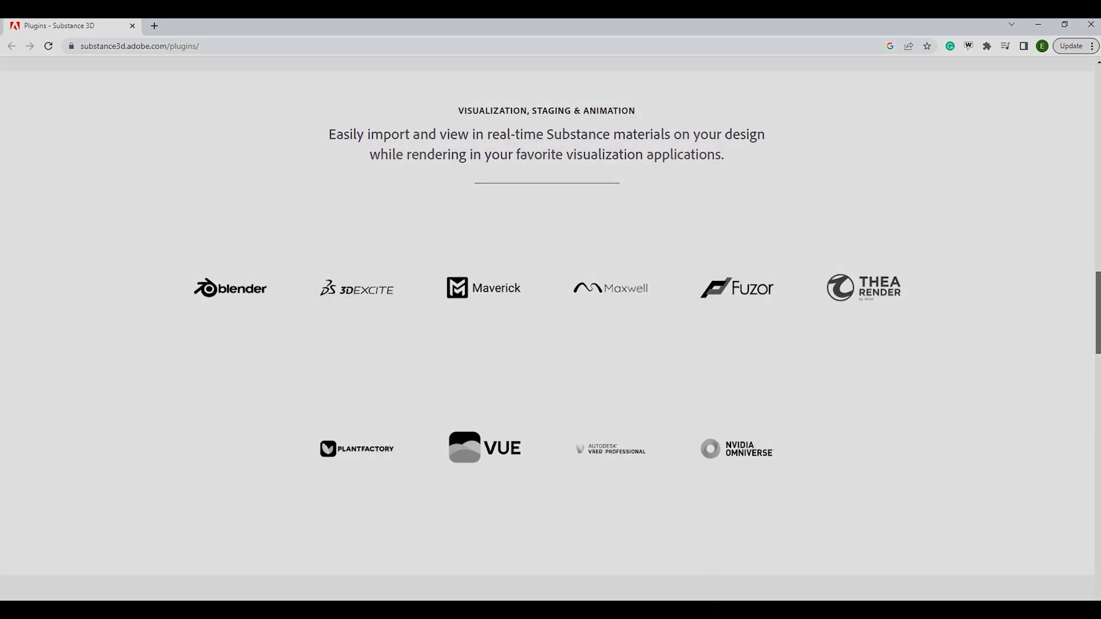